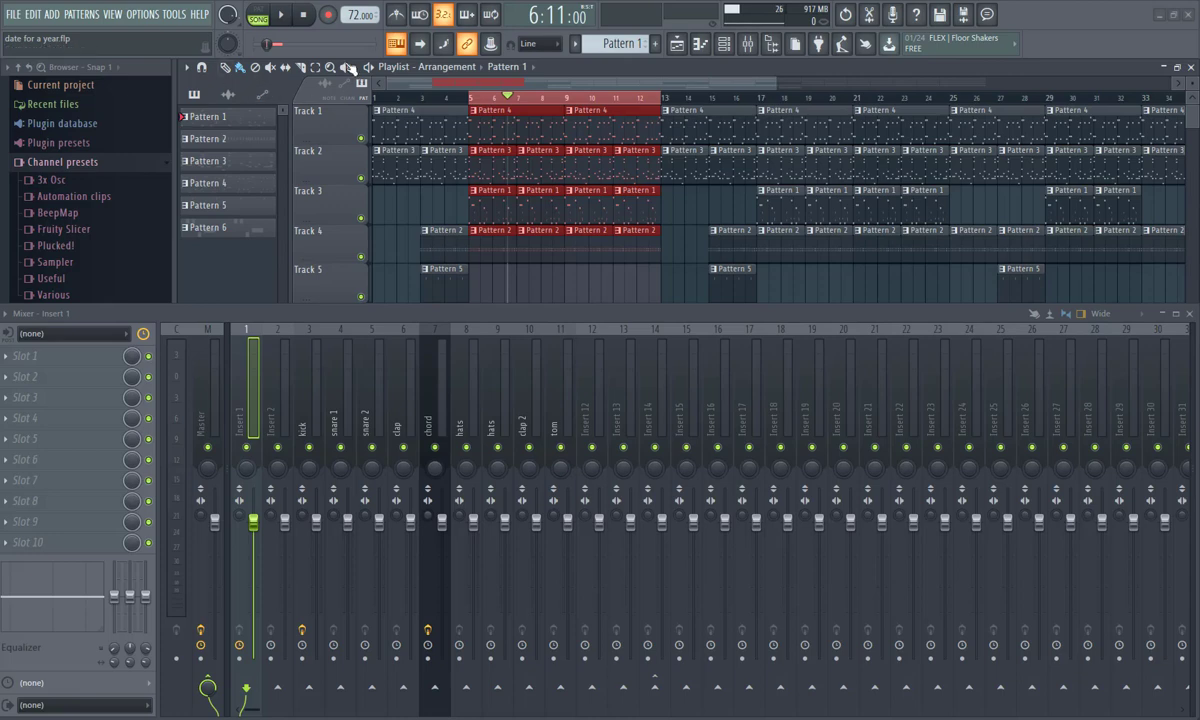
# Step: Play the selected playlist section and inspect the Insert 1 and Insert 2 mixer tracks
pyautogui.click(281, 14)
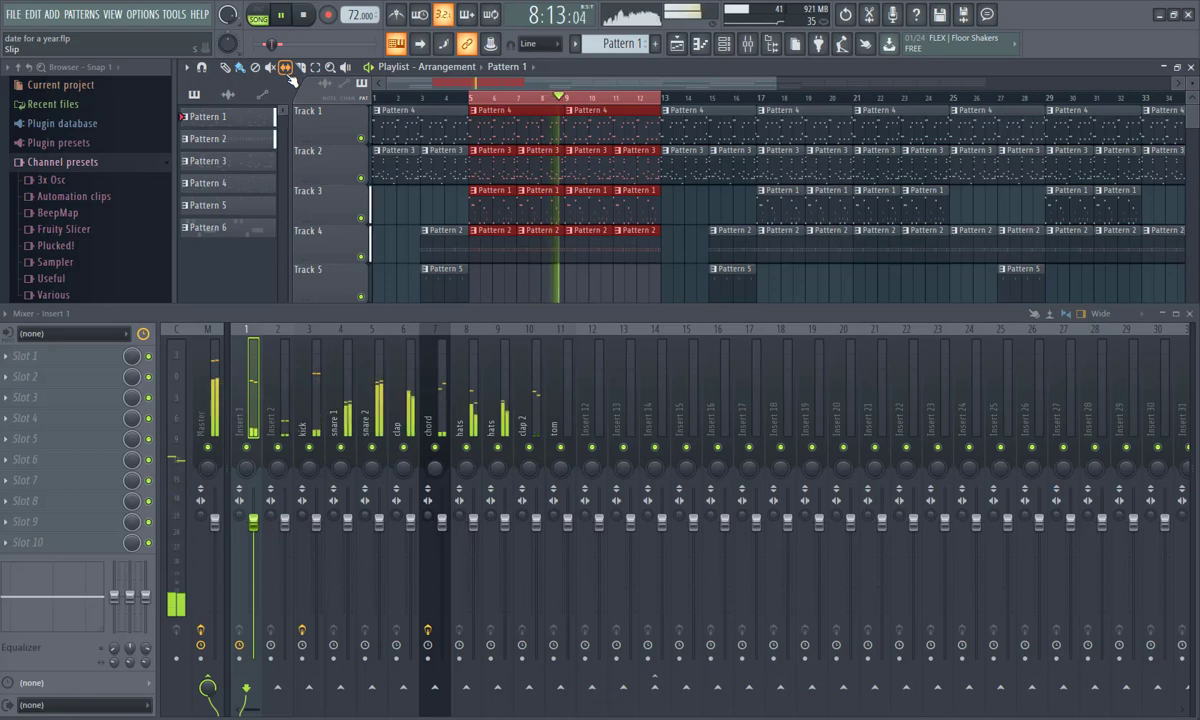
pyautogui.press('space')
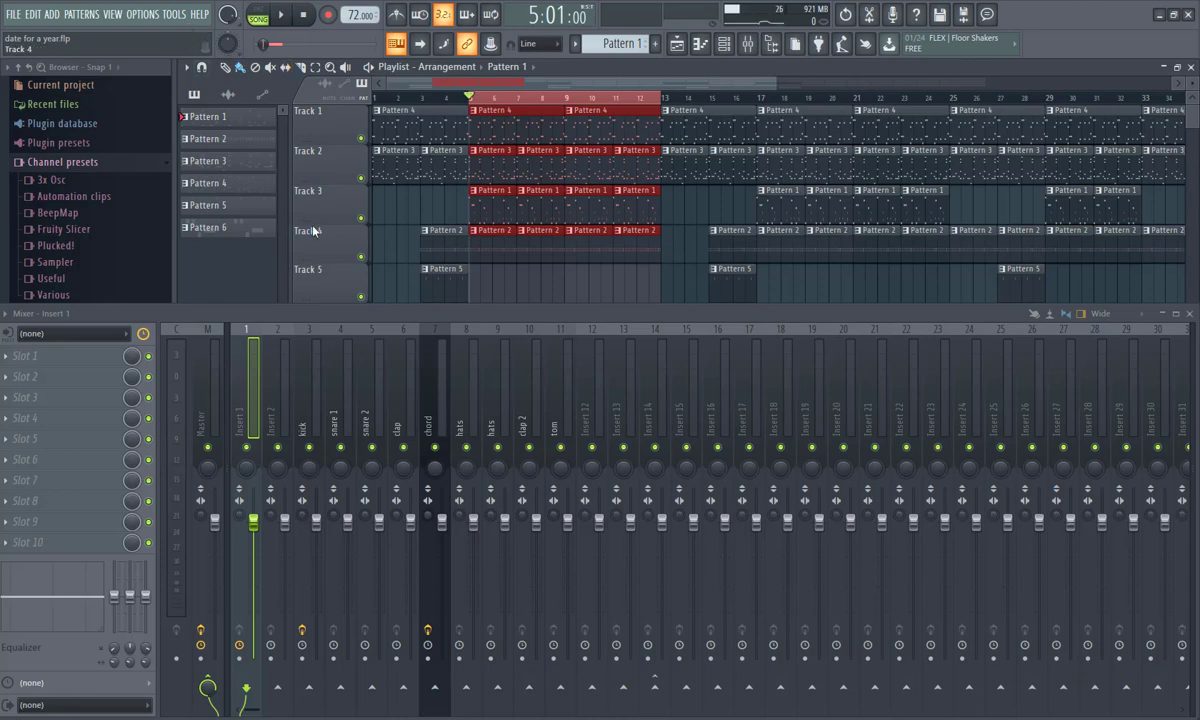
pyautogui.click(285, 376)
pyautogui.click(253, 376)
pyautogui.click(280, 376)
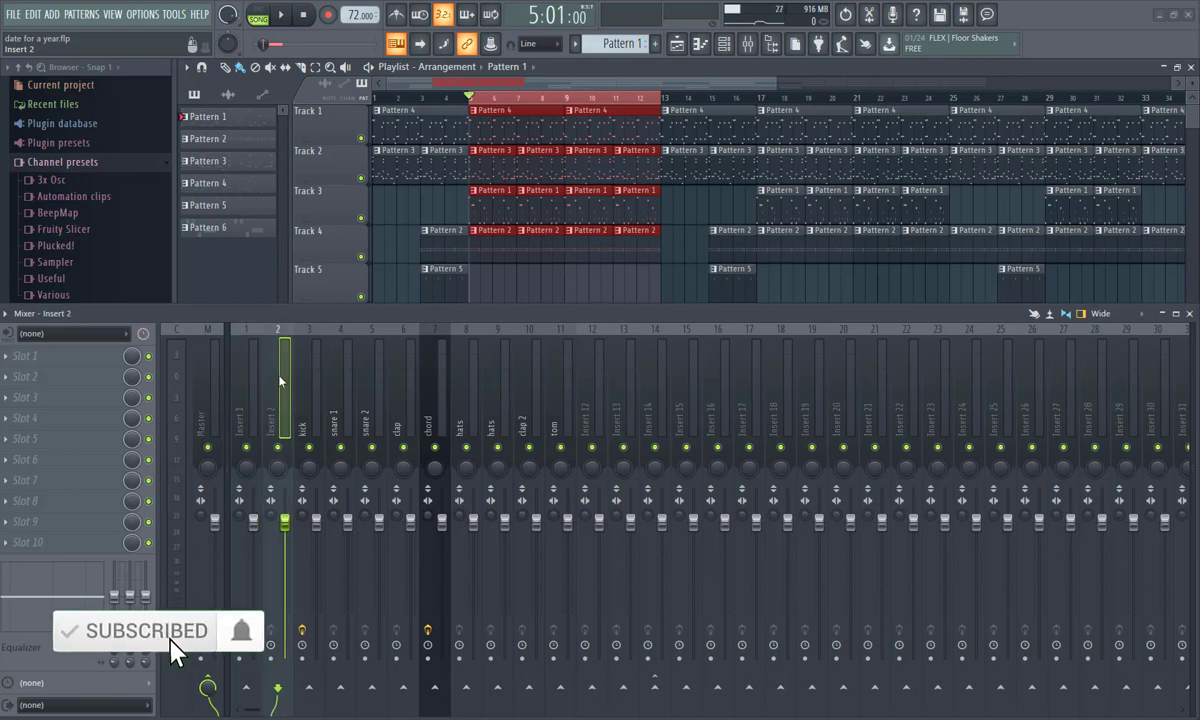
pyautogui.click(254, 379)
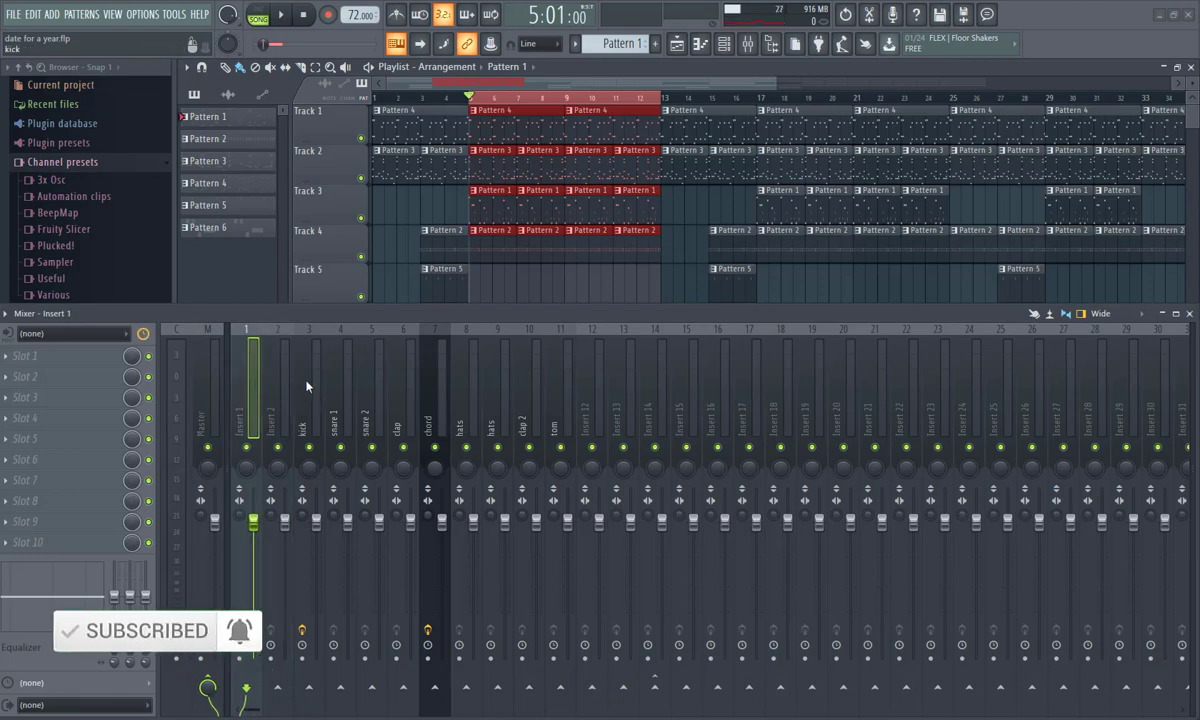
# Step: Move the empty Insert 14 mixer track left to position 3, directly after Insert 2
pyautogui.click(659, 378)
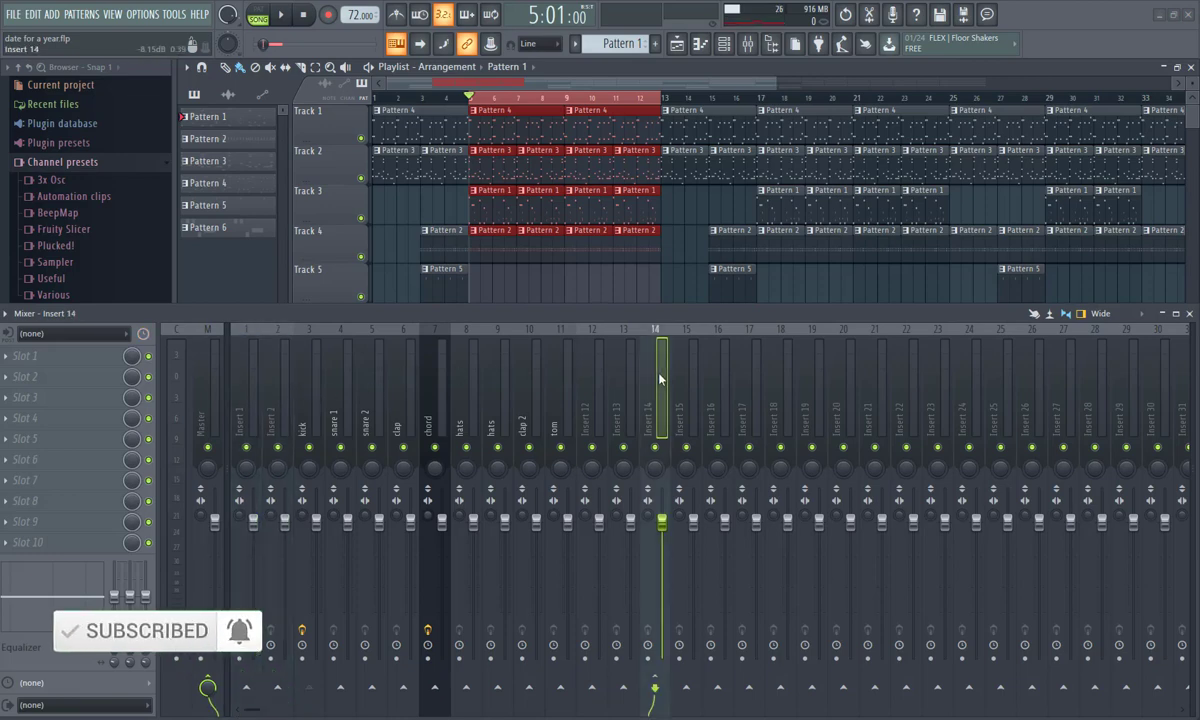
pyautogui.hotkey('alt', 'Left')
pyautogui.hotkey('alt', 'Left')
pyautogui.hotkey('alt', 'Left')
pyautogui.hotkey('alt', 'Left')
pyautogui.hotkey('alt', 'Left')
pyautogui.hotkey('alt', 'Left')
pyautogui.hotkey('alt', 'Left')
pyautogui.hotkey('alt', 'Left')
pyautogui.hotkey('alt', 'Left')
pyautogui.hotkey('alt', 'Left')
pyautogui.hotkey('alt', 'Left')
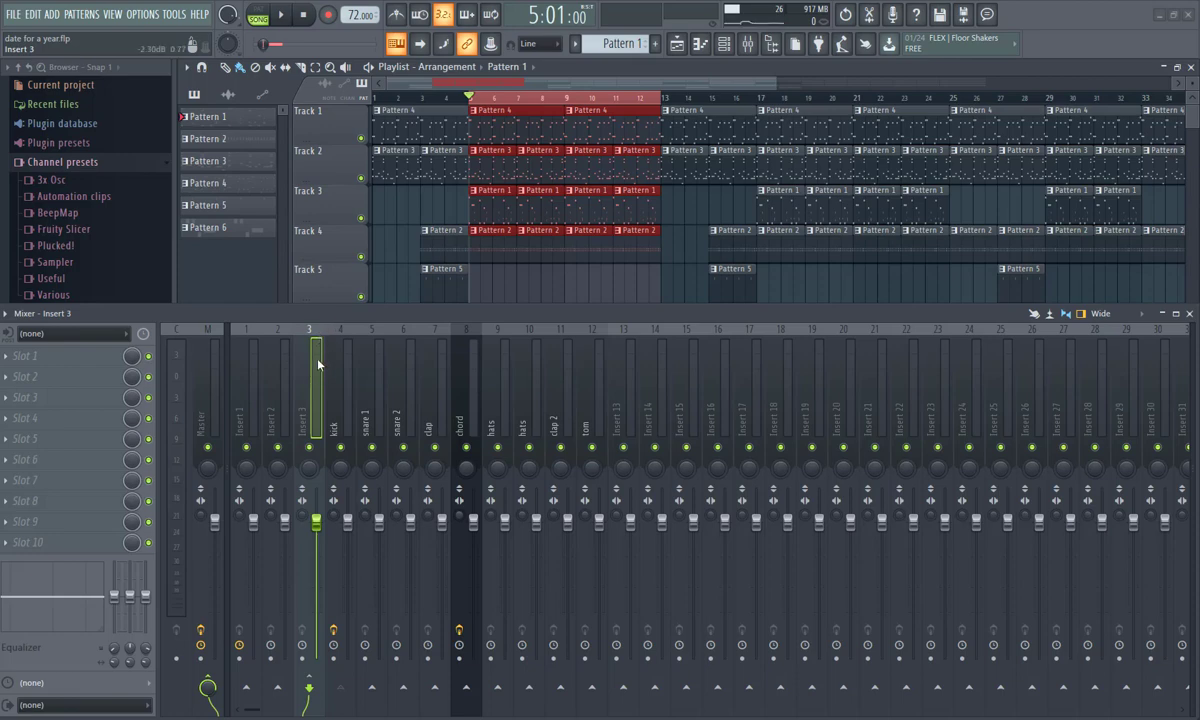
# Step: Route Insert 1 and Insert 2 together to the Insert 3 track only, after playing the section briefly
pyautogui.click(255, 378)
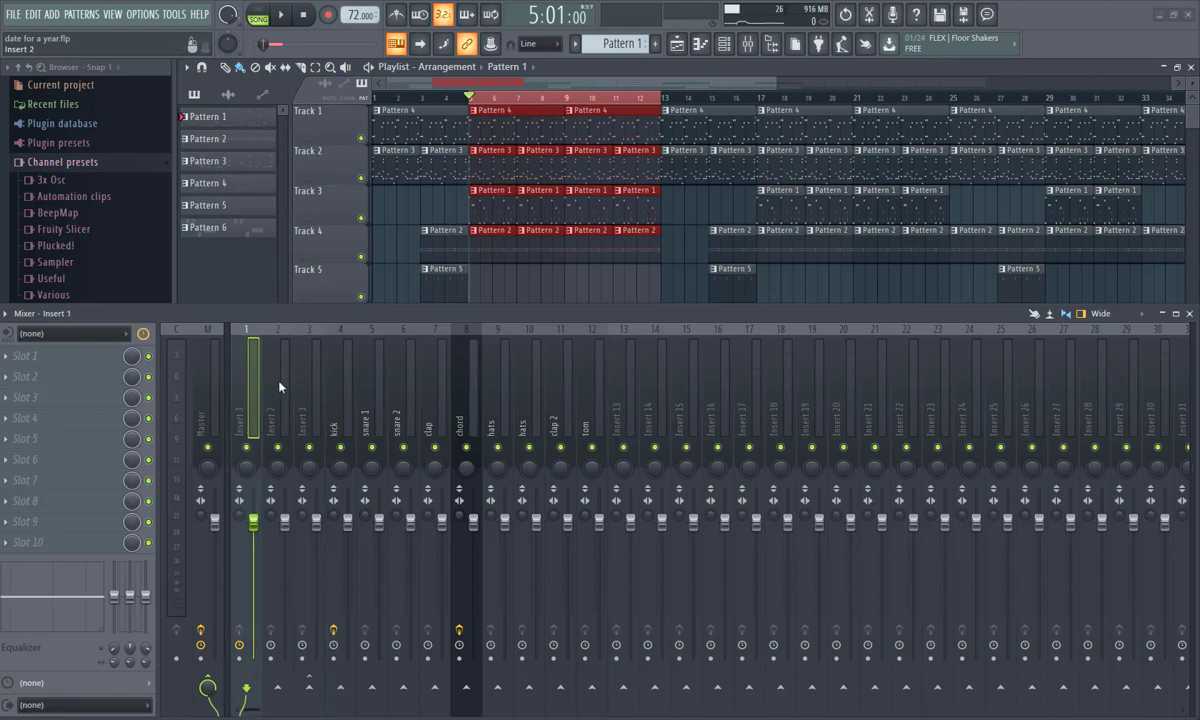
pyautogui.press('space')
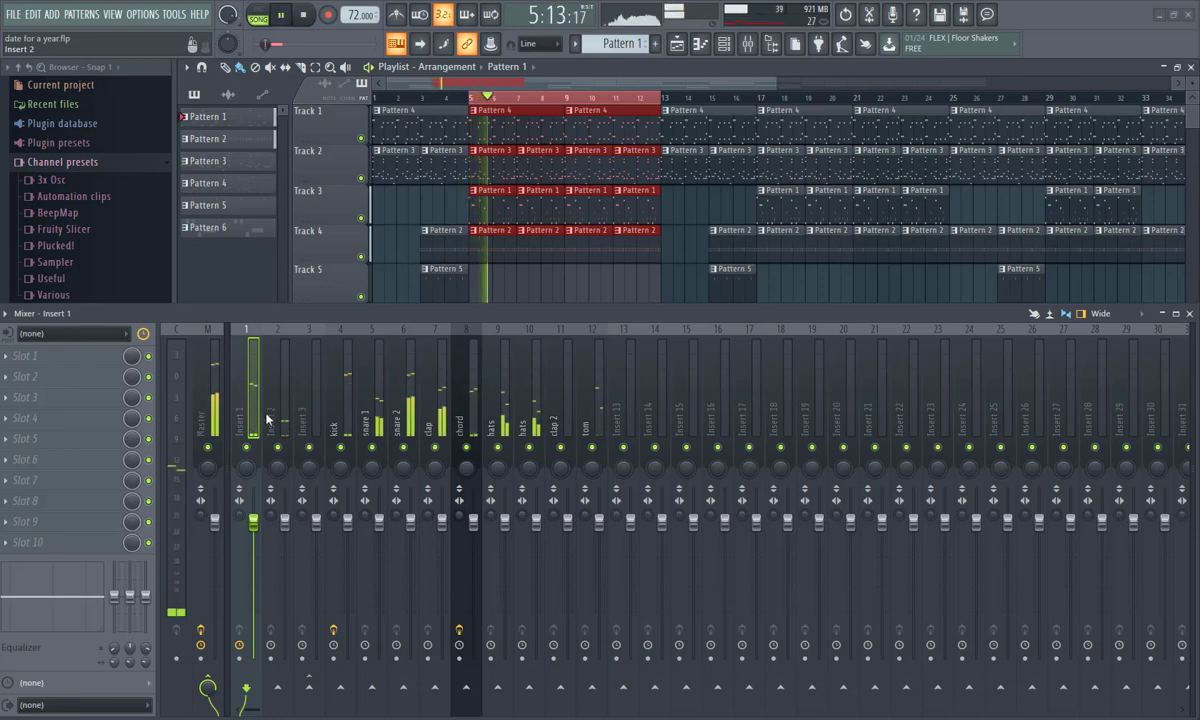
pyautogui.press('space')
pyautogui.keyDown('ctrl'); pyautogui.click(268, 405); pyautogui.keyUp('ctrl')
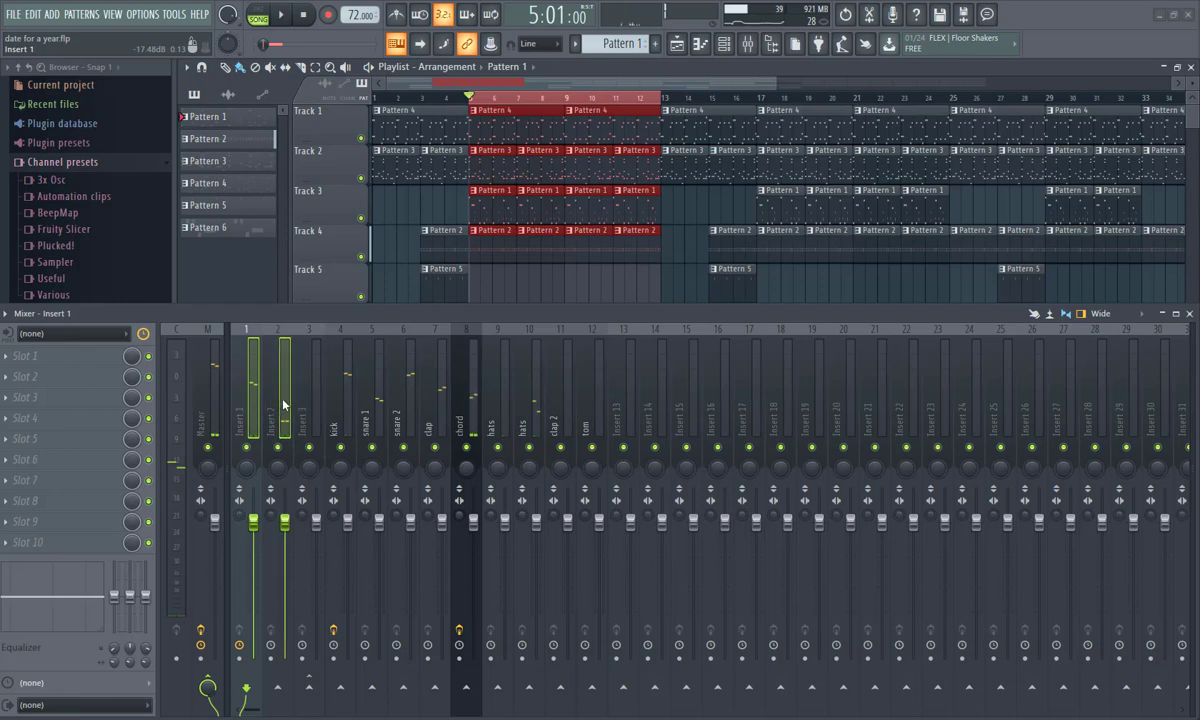
pyautogui.rightClick(310, 688)
pyautogui.click(337, 671)
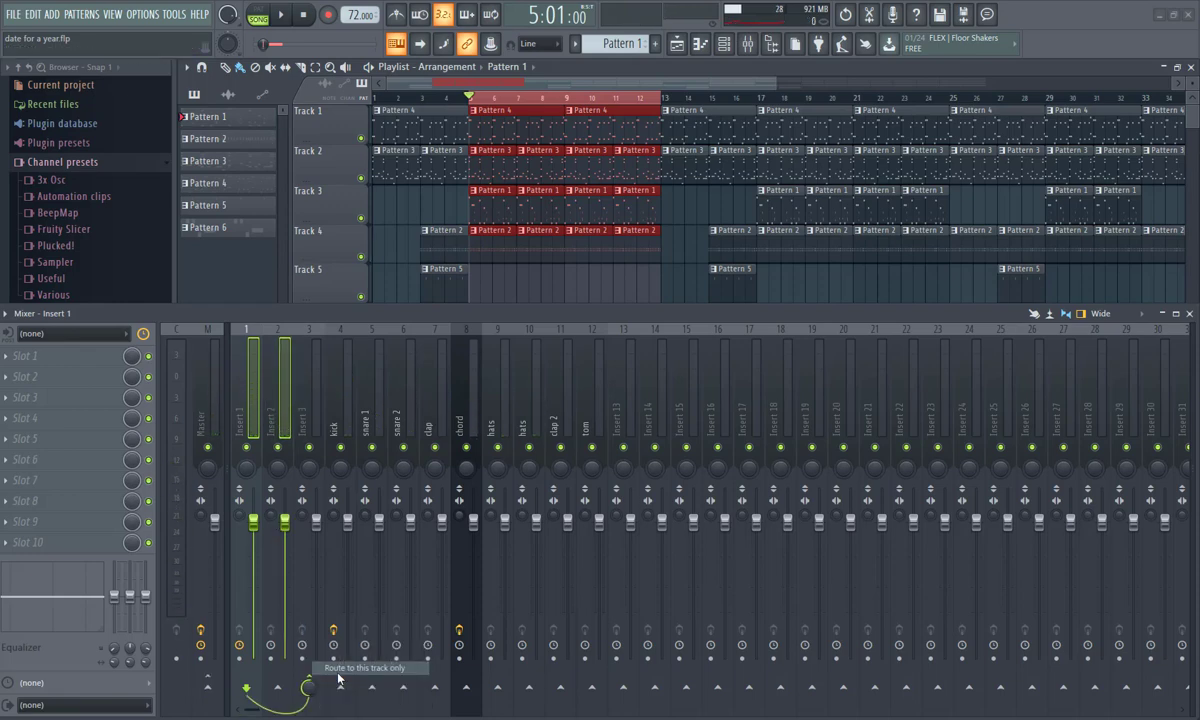
# Step: Play the section with Insert 3 selected to check the signal it receives
pyautogui.click(315, 438)
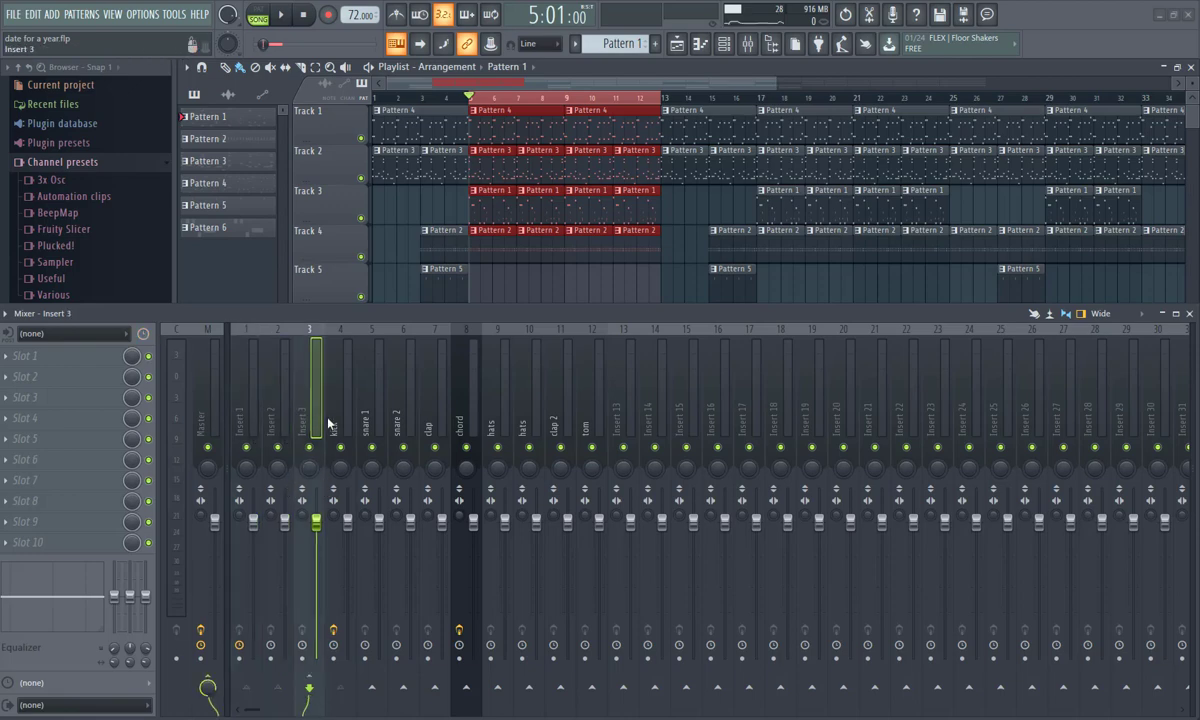
pyautogui.press('space')
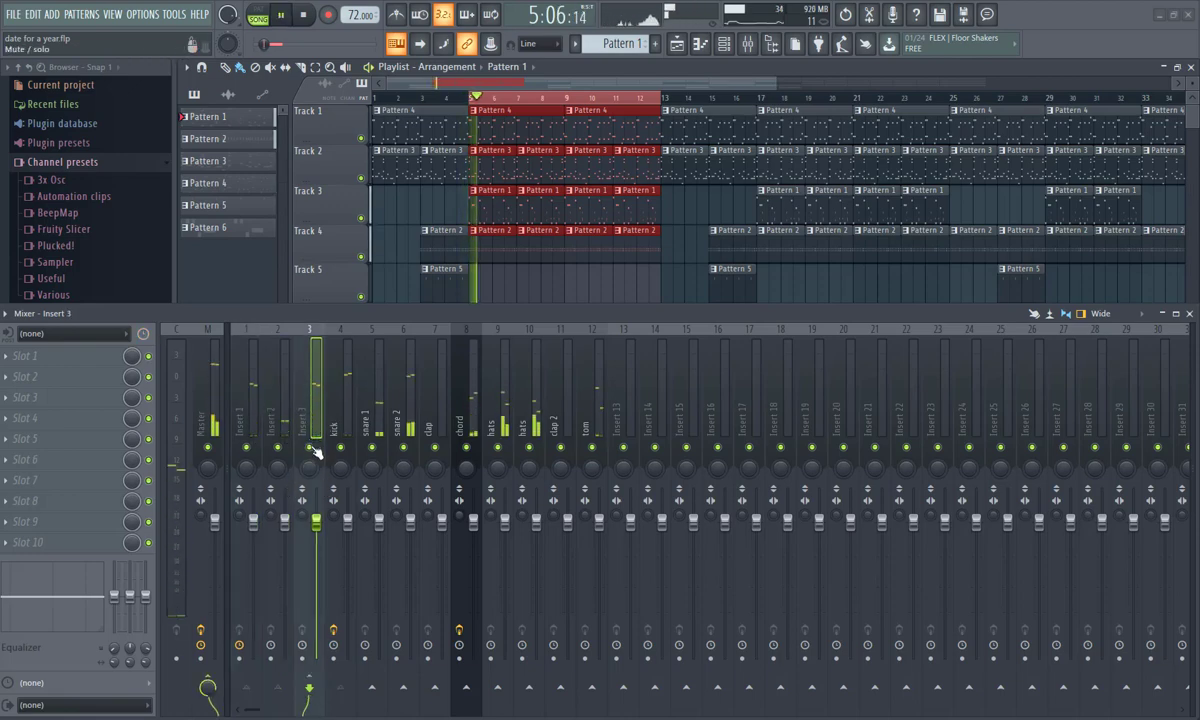
pyautogui.press('space')
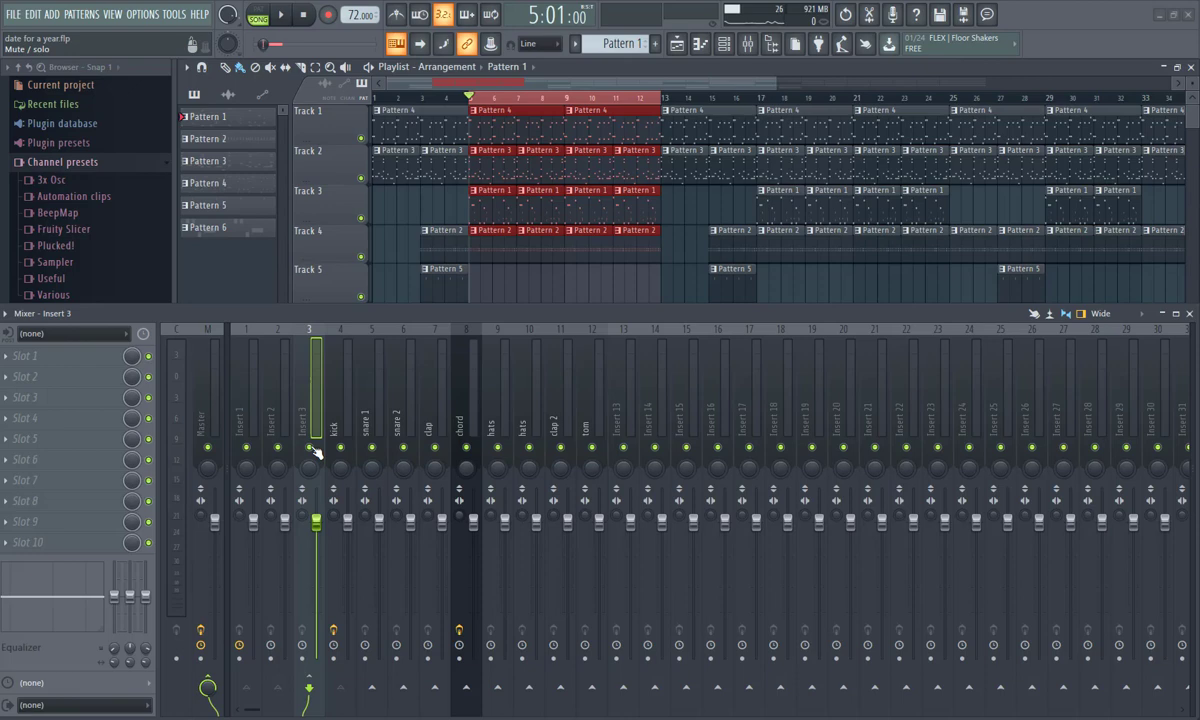
# Step: Examine the routing of Insert 1, Insert 2, Insert 3 and the kick track, and replay the section
pyautogui.click(249, 421)
pyautogui.click(278, 420)
pyautogui.click(313, 410)
pyautogui.click(250, 400)
pyautogui.click(279, 402)
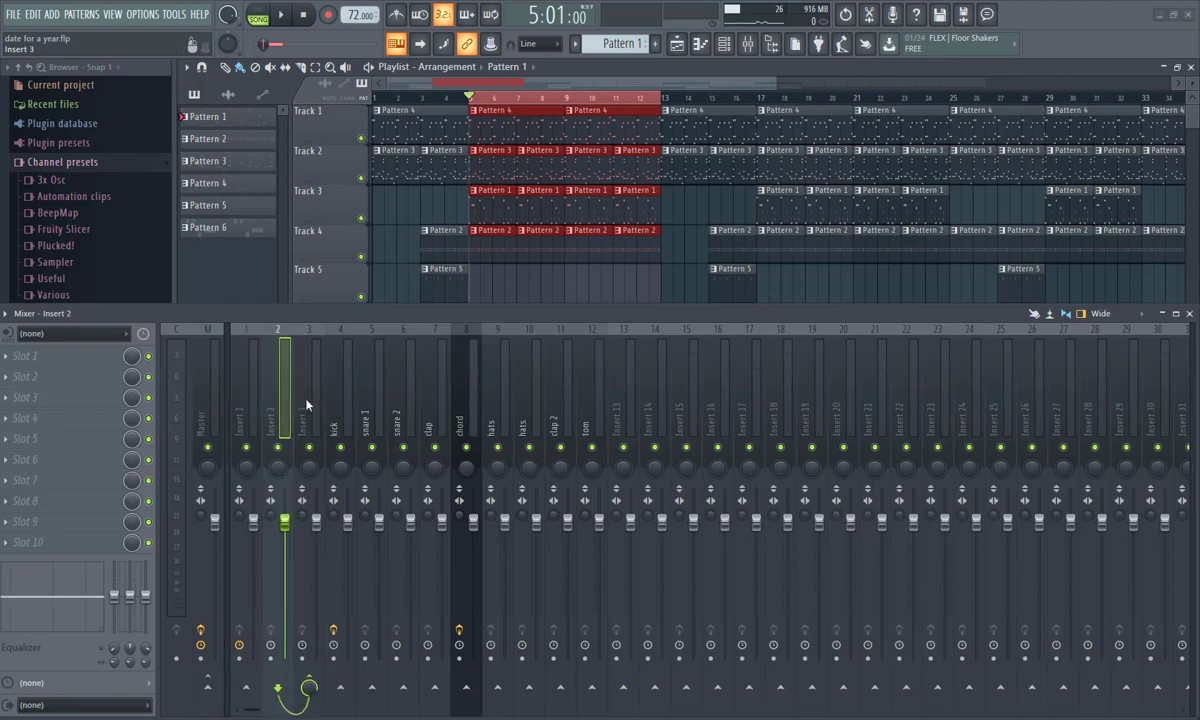
pyautogui.click(314, 405)
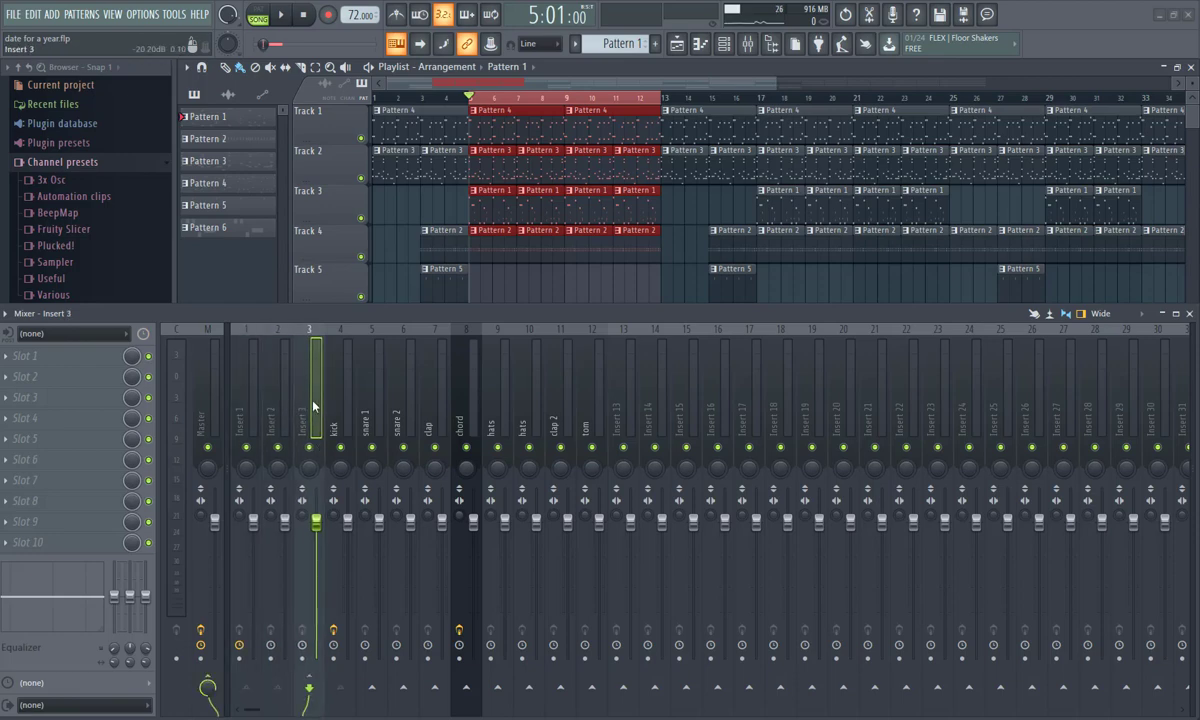
pyautogui.click(341, 402)
pyautogui.click(316, 420)
pyautogui.press('space')
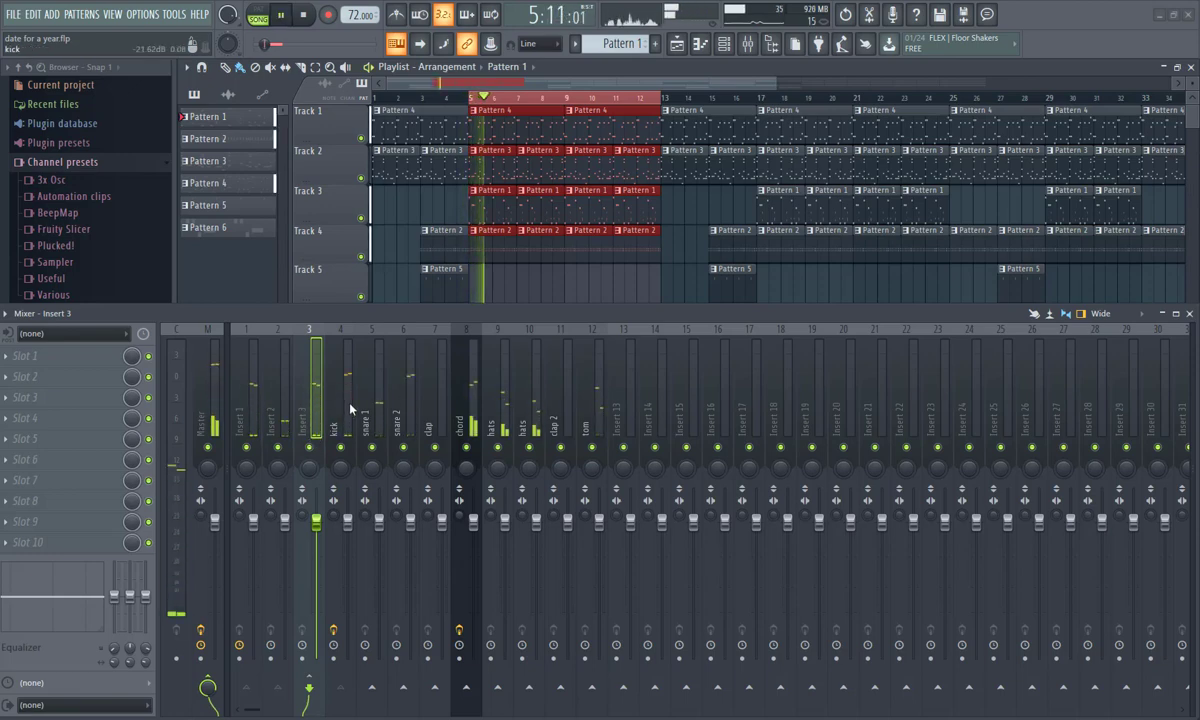
pyautogui.press('space')
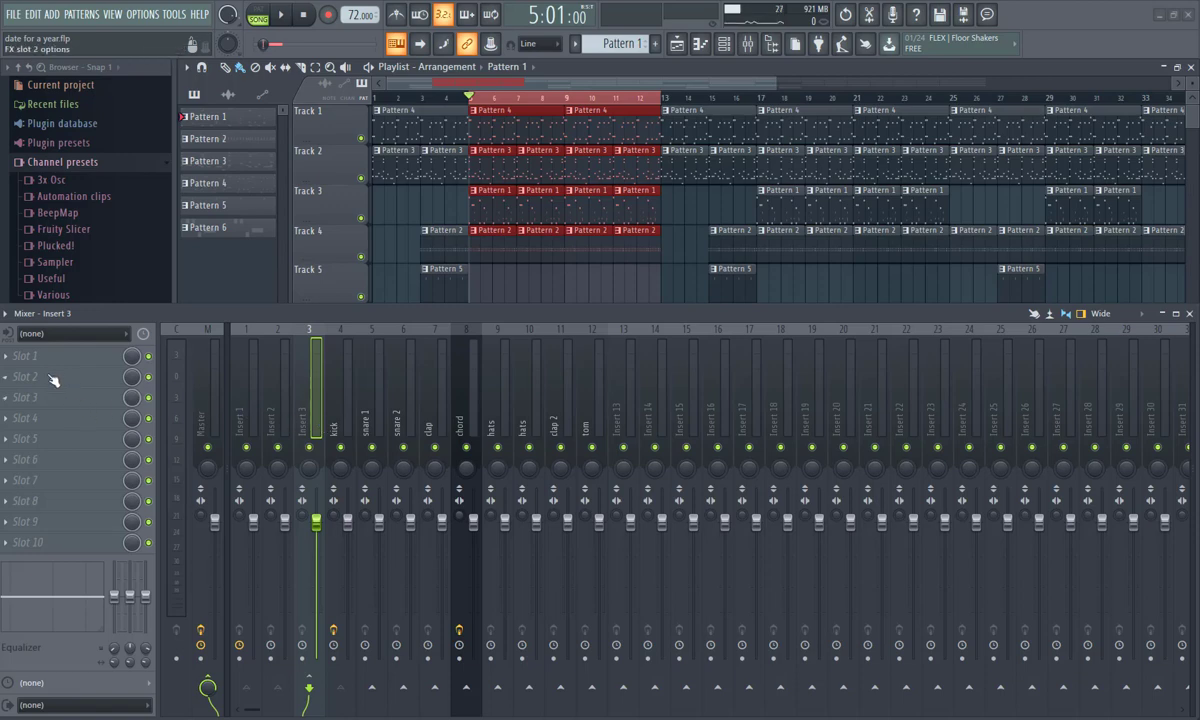
# Step: Load Fruity Limiter into the first effect slot of Insert 3 and move its window over the playlist, clear of the pattern list
pyautogui.click(15, 356)
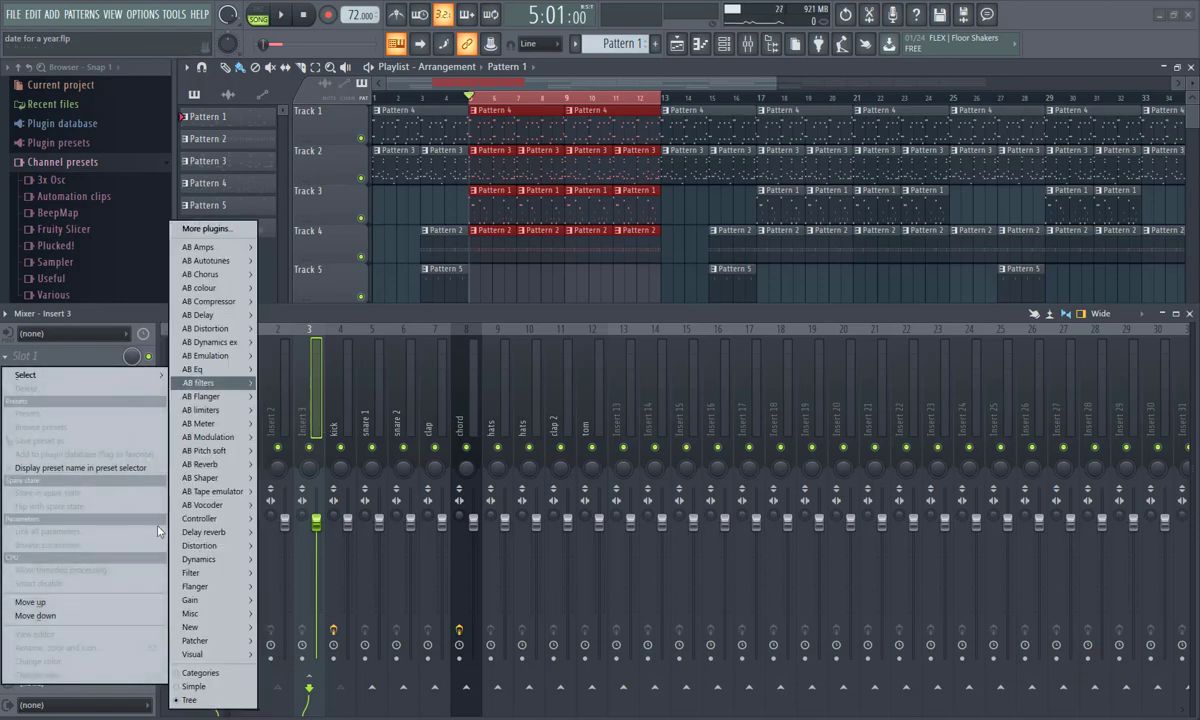
pyautogui.moveTo(30, 374)
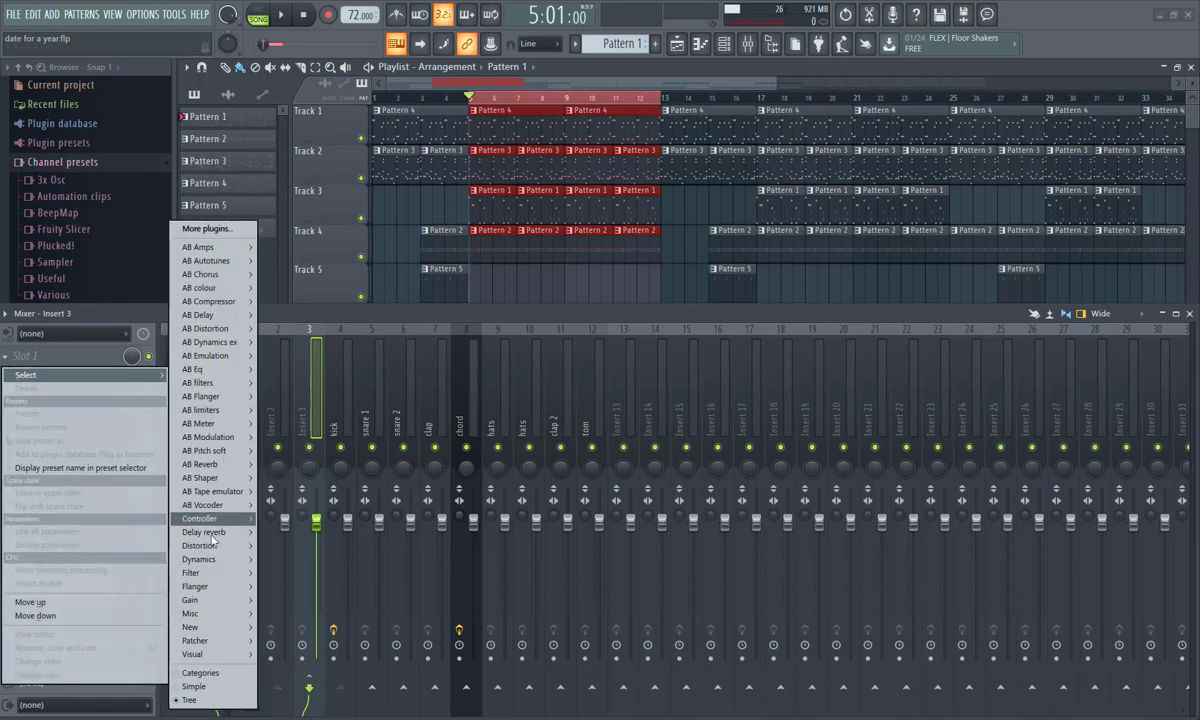
pyautogui.moveTo(210, 577)
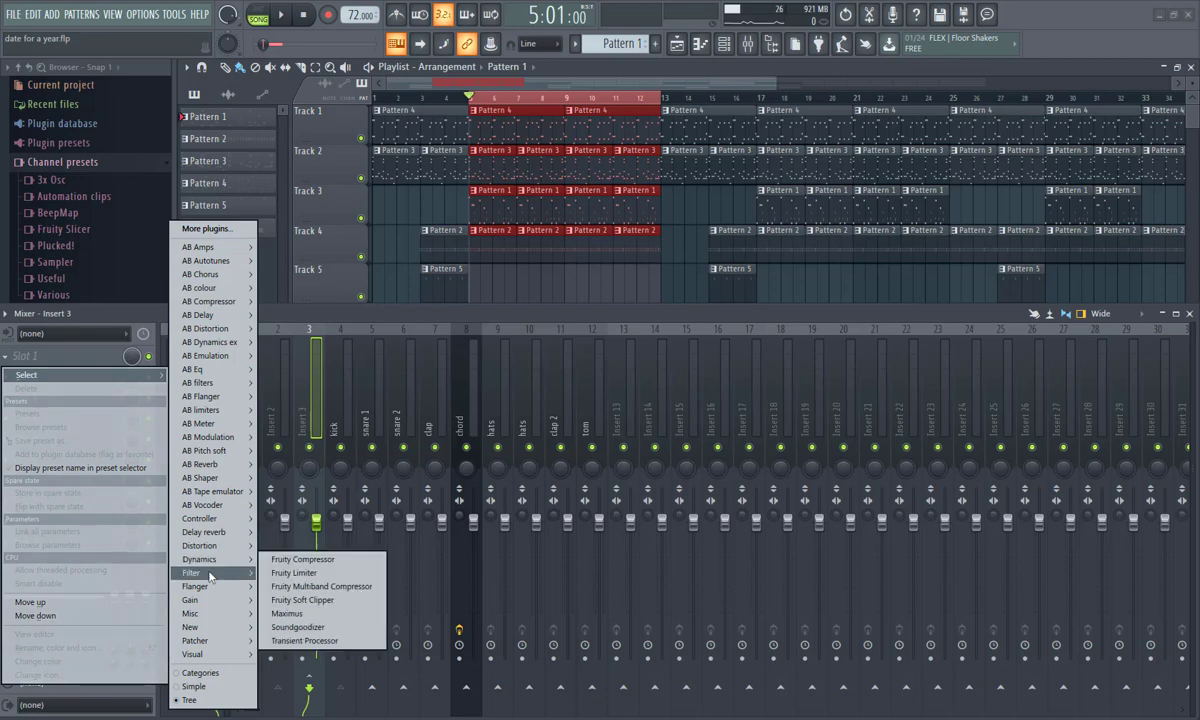
pyautogui.click(295, 573)
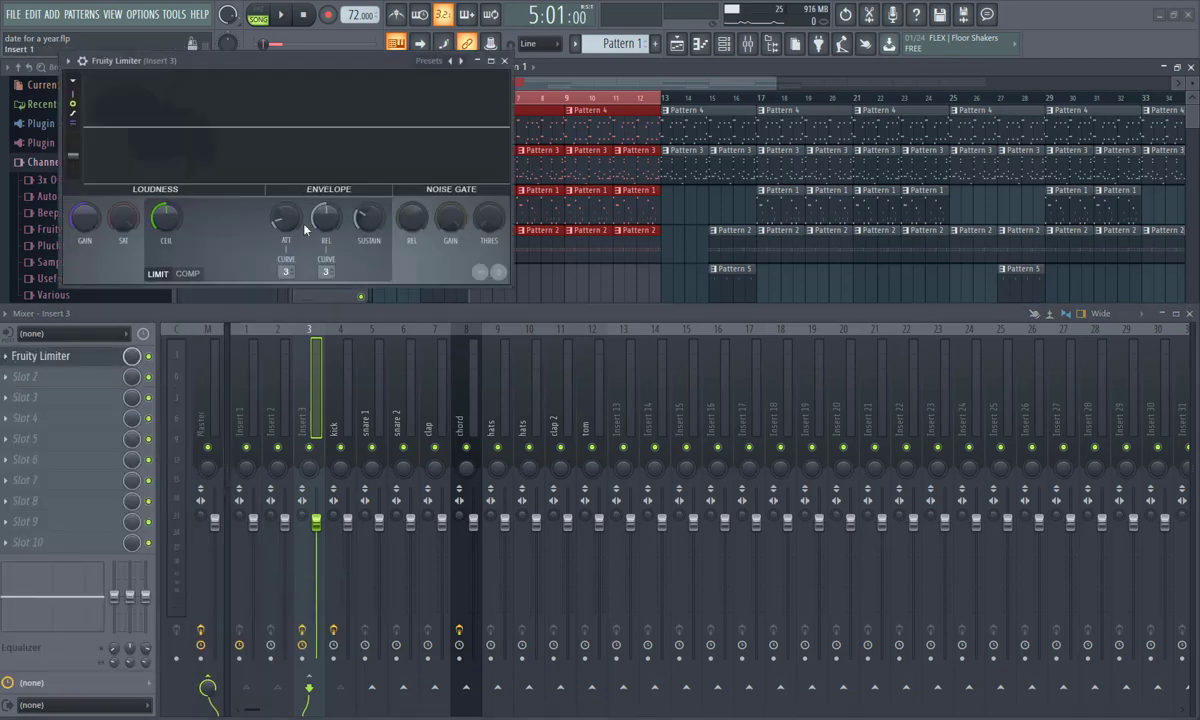
pyautogui.moveTo(354, 75); pyautogui.dragTo(800, 75)
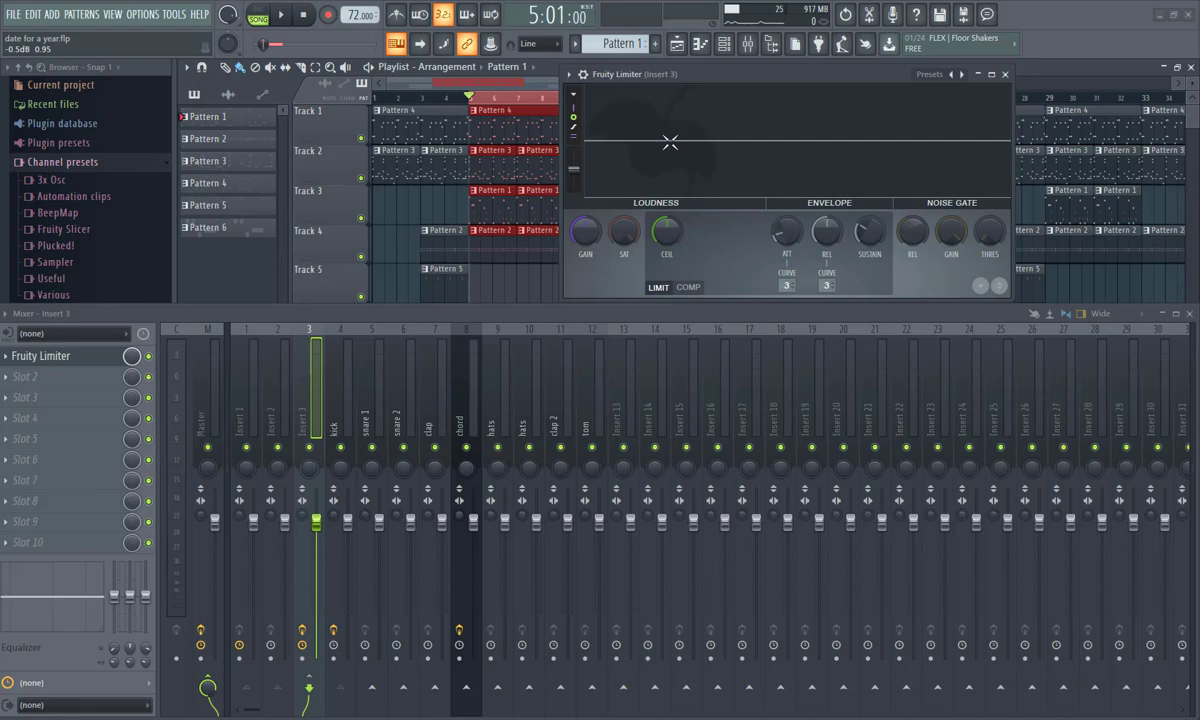
# Step: Raise the Fruity Limiter's ceiling to its maximum and switch the plugin to compressor mode
pyautogui.moveTo(660, 228); pyautogui.dragTo(660, 140)
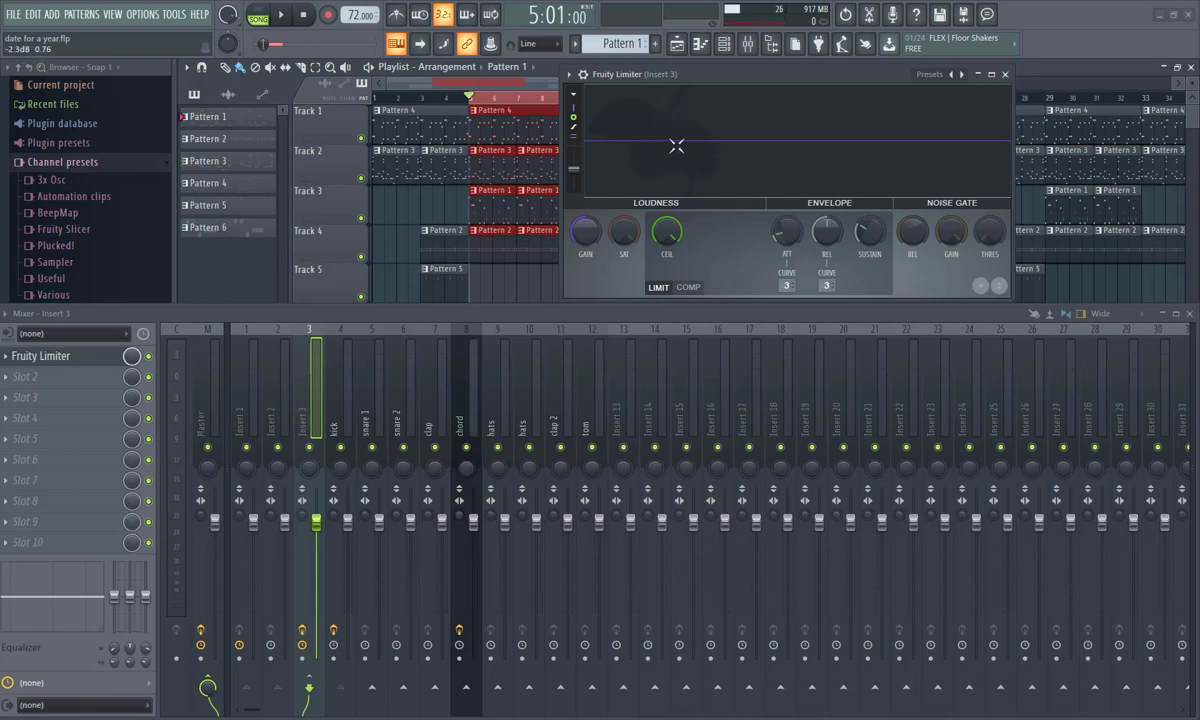
pyautogui.click(690, 288)
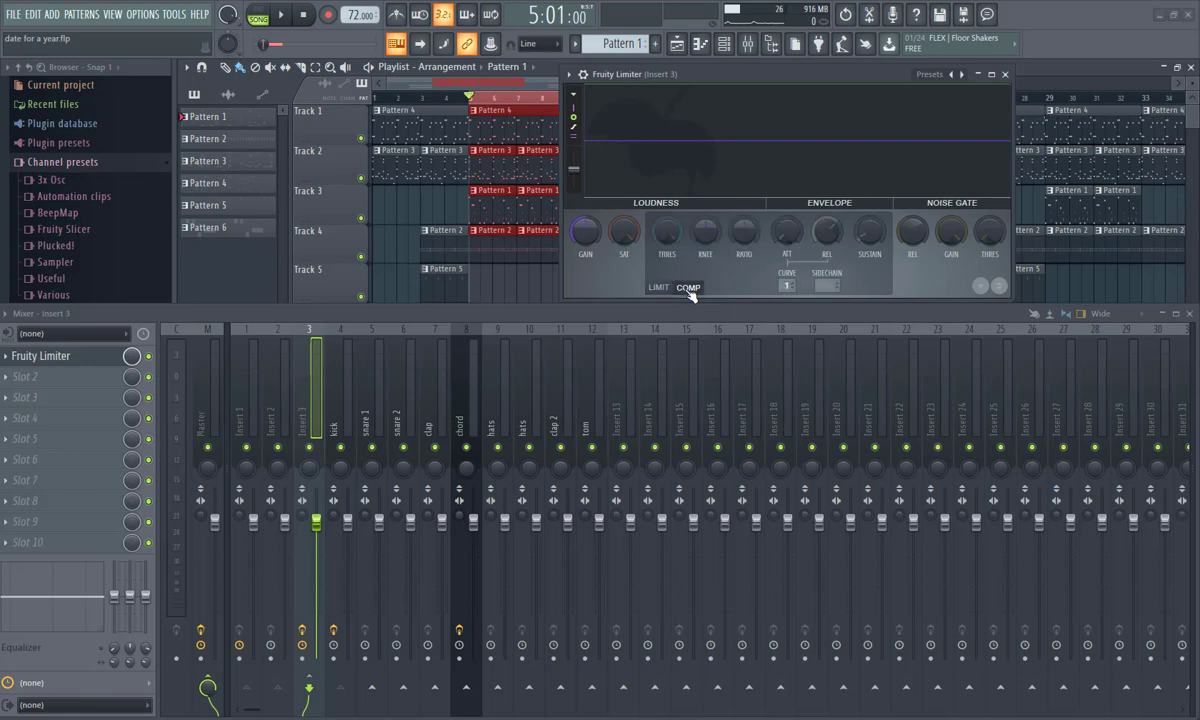
# Step: Compare the Fruity Limiter's available sidechain sources with and without the kick track linked to Insert 3
pyautogui.click(821, 285)
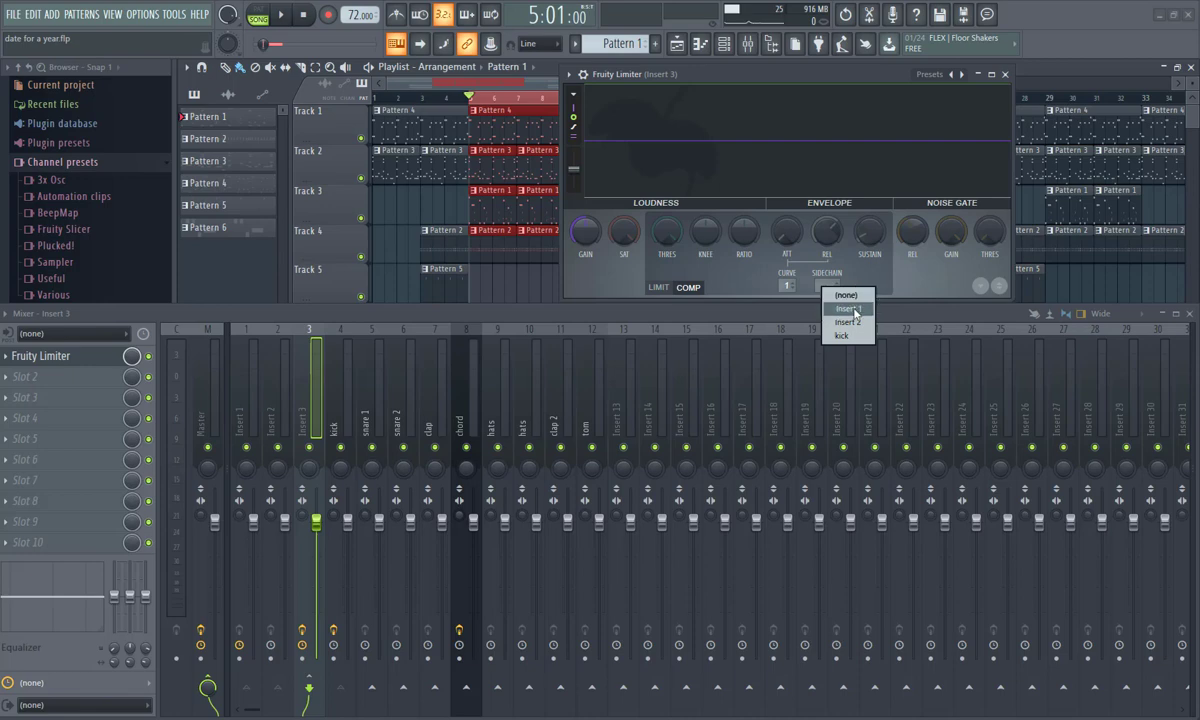
pyautogui.click(674, 329)
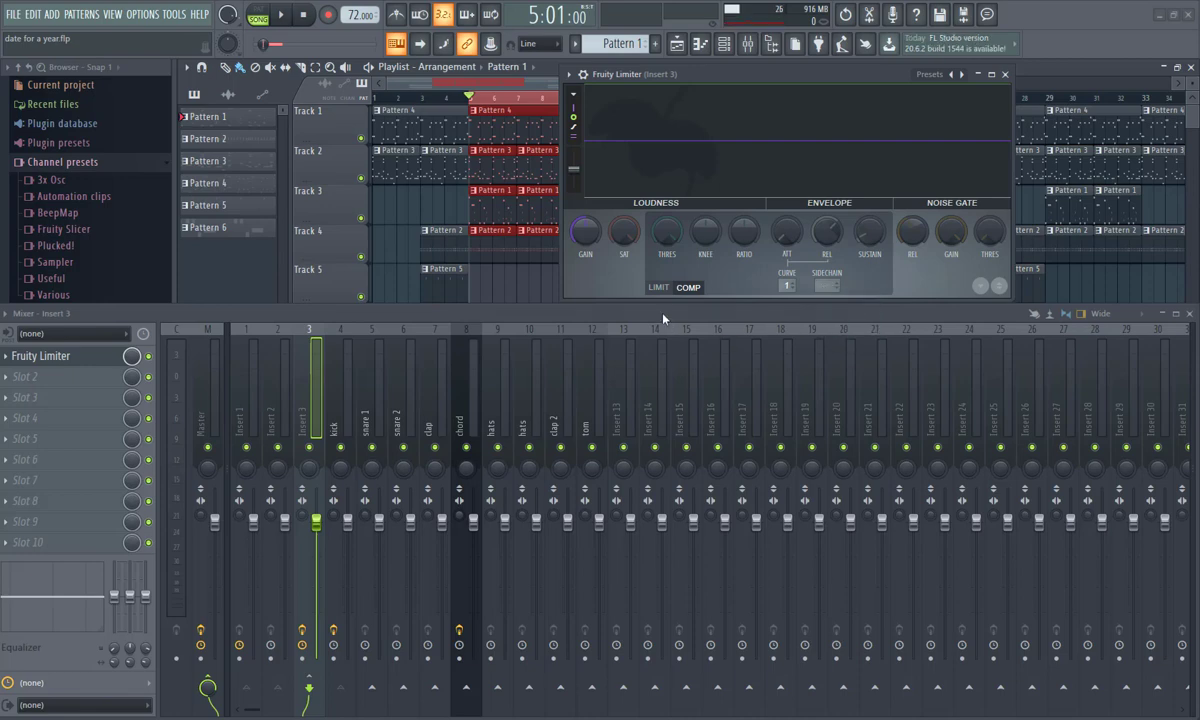
pyautogui.click(335, 425)
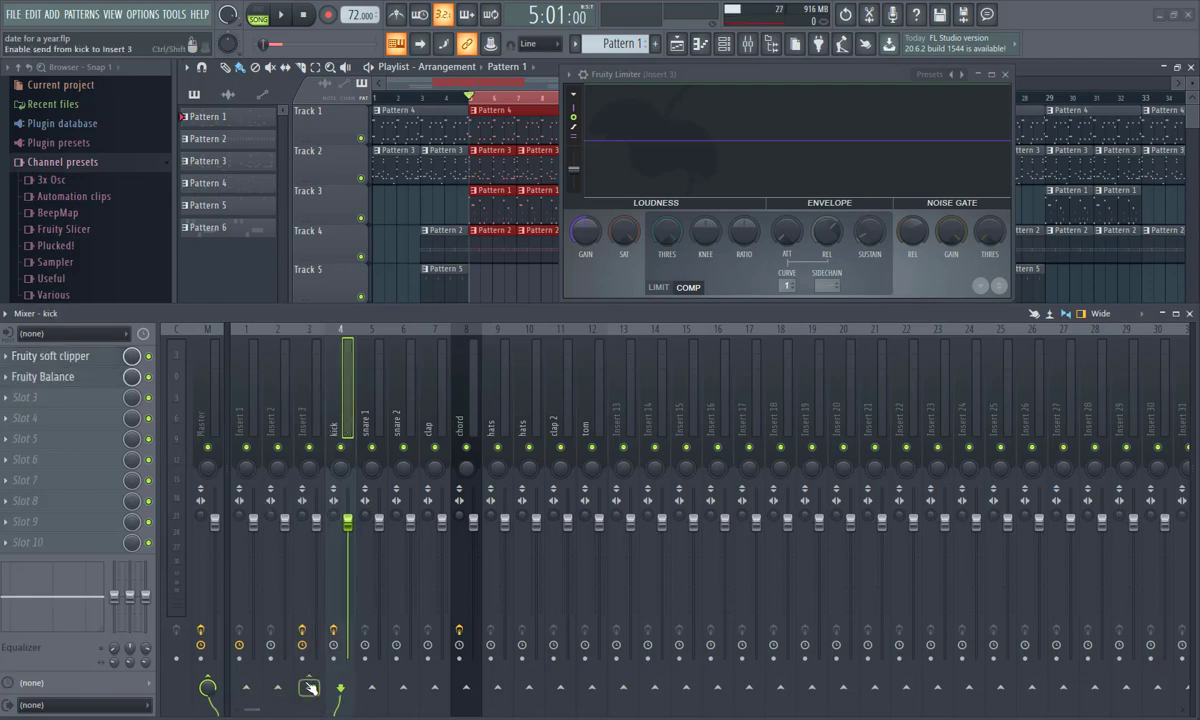
pyautogui.click(829, 287)
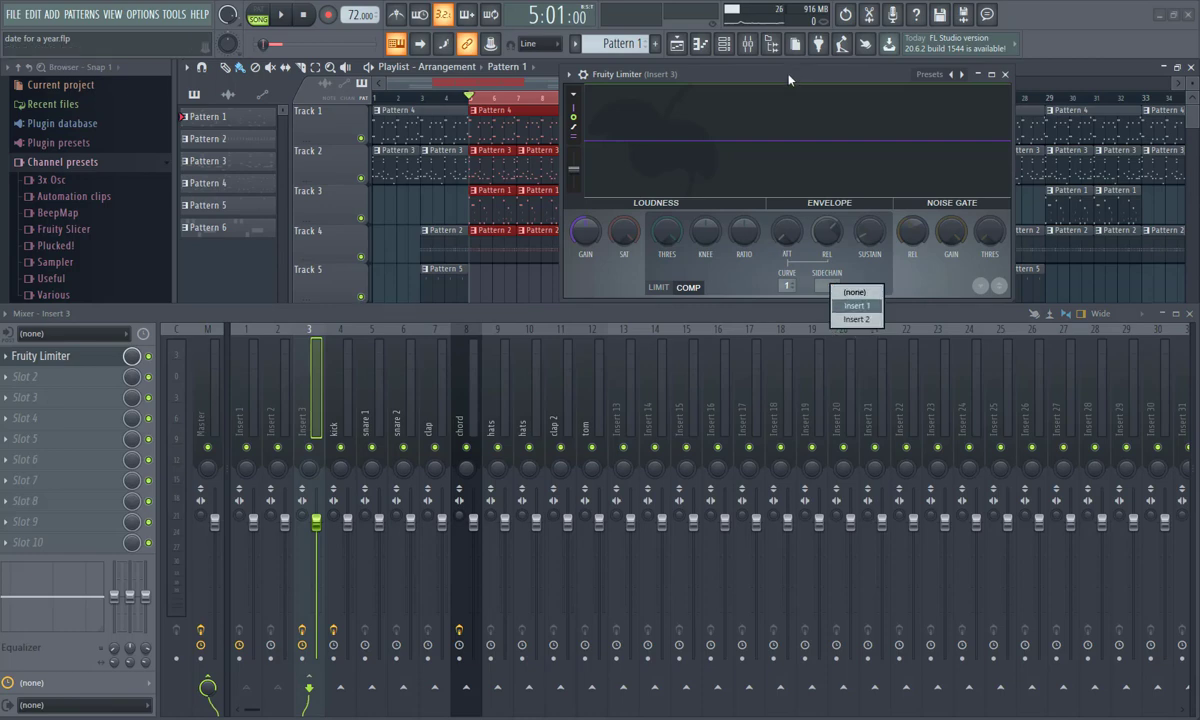
pyautogui.click(721, 133)
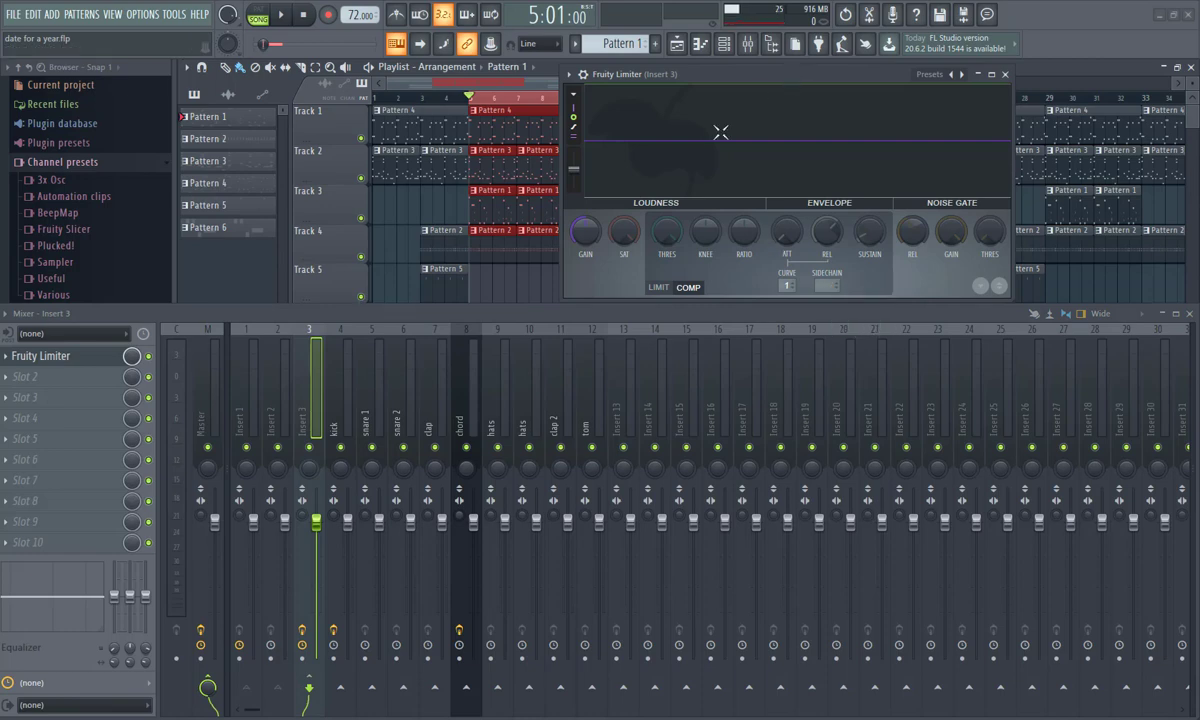
# Step: Sidechain the kick mixer track to Insert 3
pyautogui.click(341, 406)
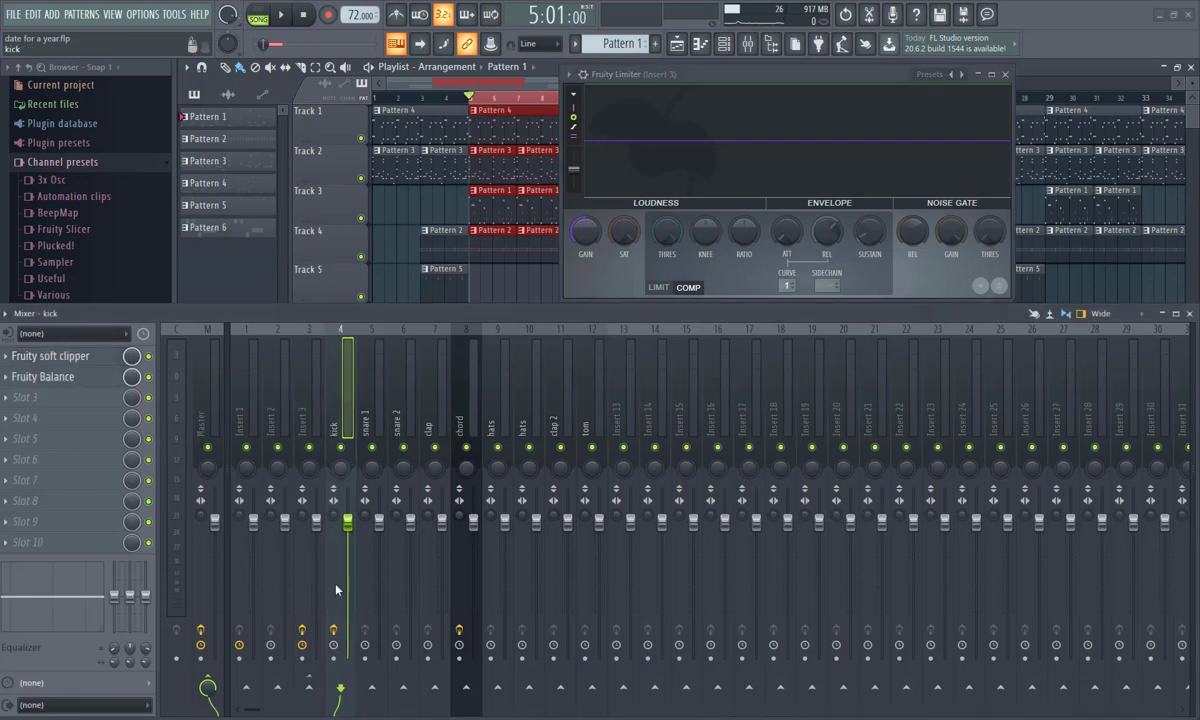
pyautogui.rightClick(310, 688)
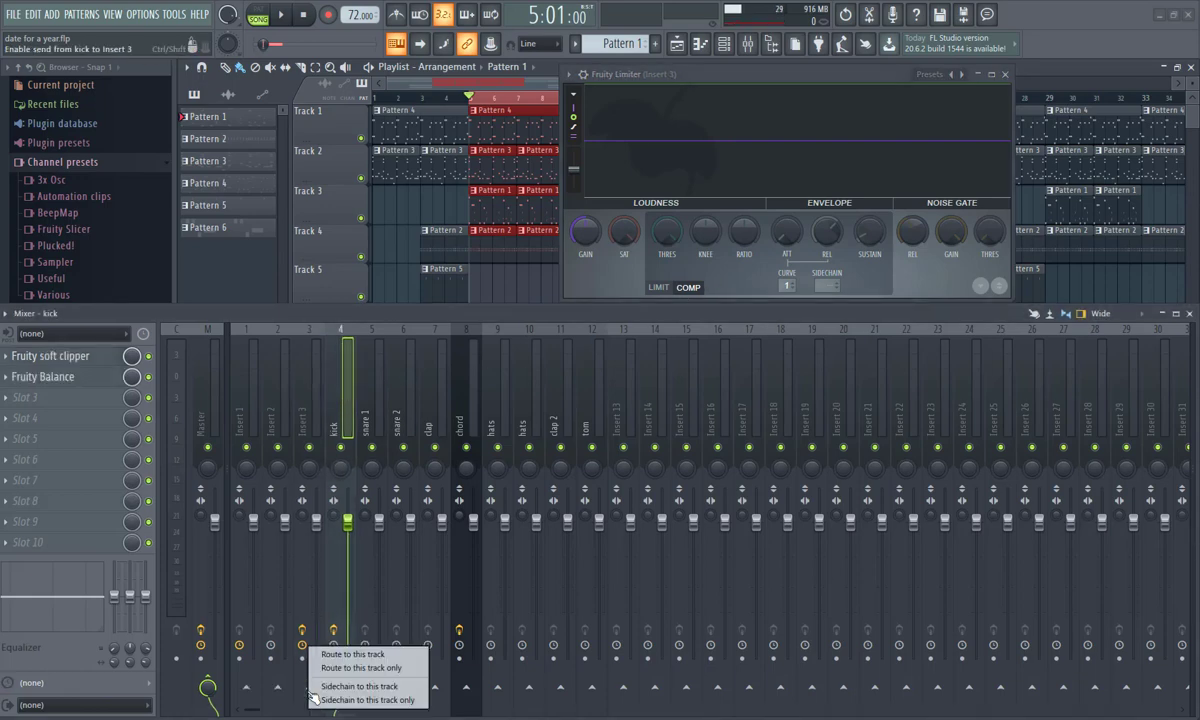
pyautogui.click(386, 690)
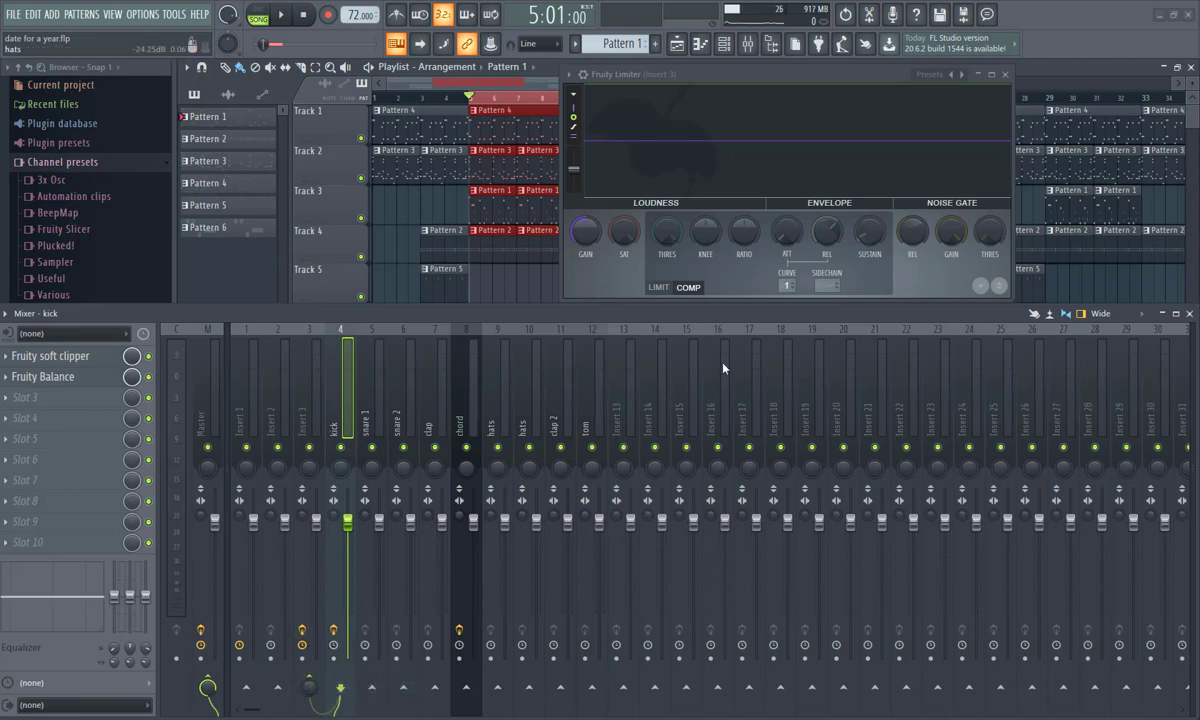
# Step: Set kick as the Fruity Limiter's sidechain source and start playback of the section
pyautogui.click(827, 285)
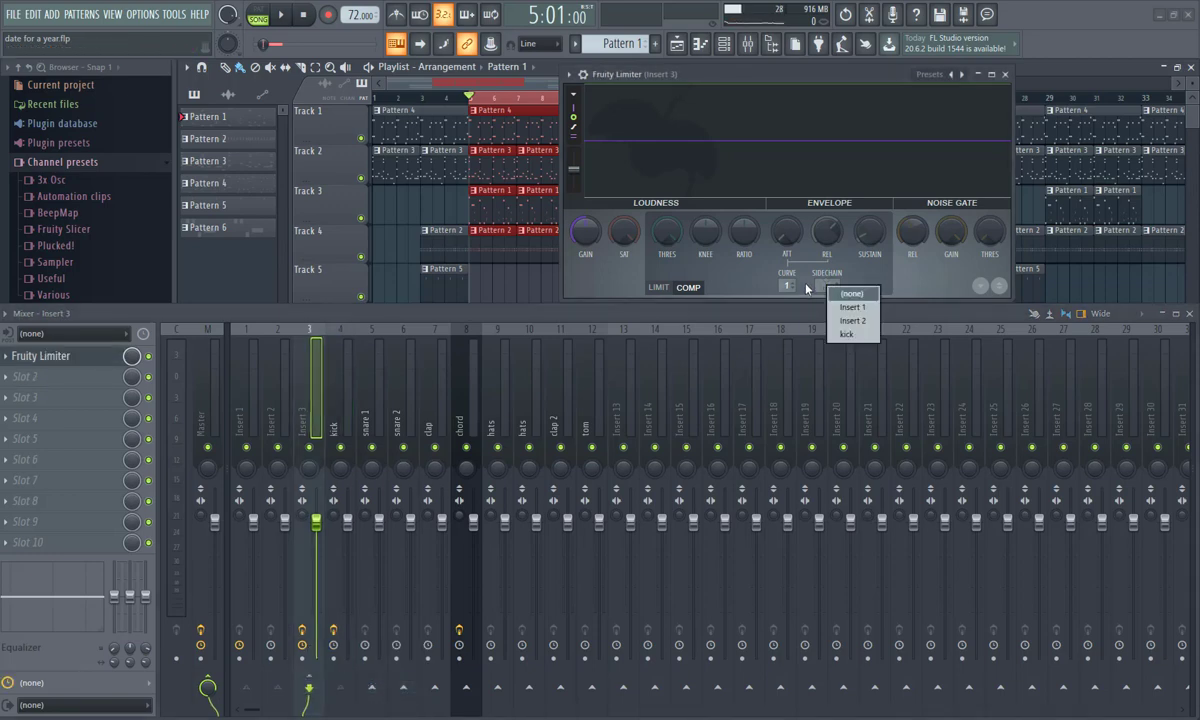
pyautogui.click(851, 336)
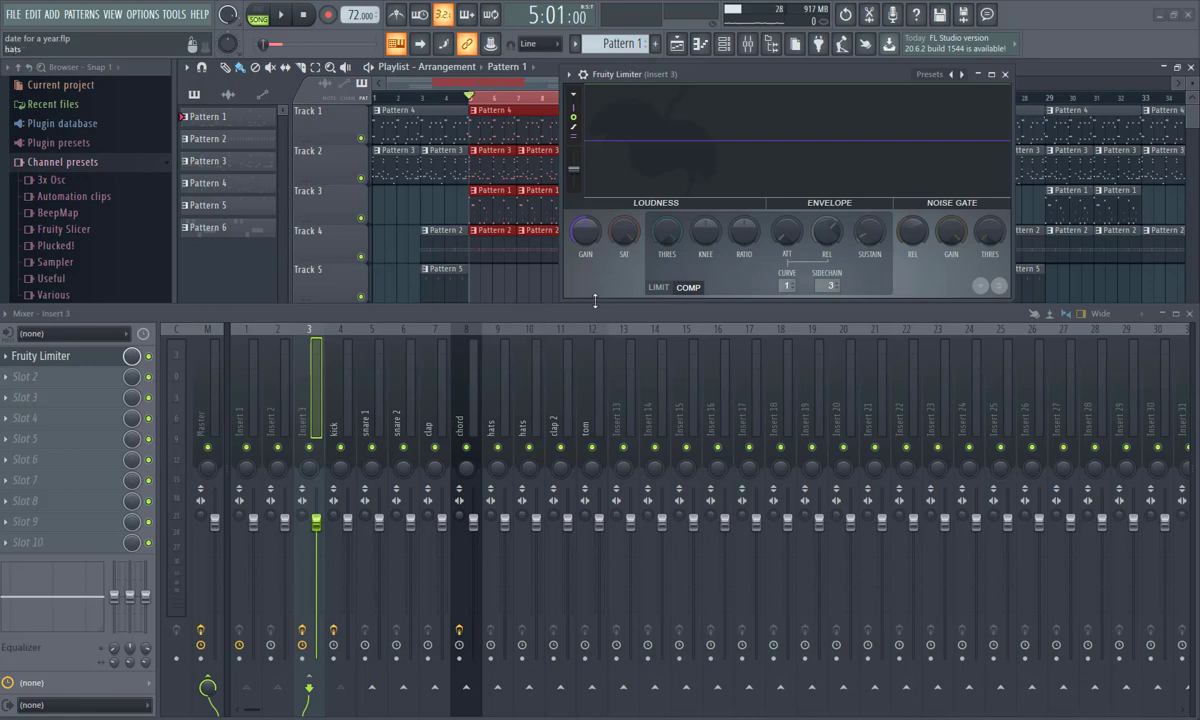
pyautogui.press('space')
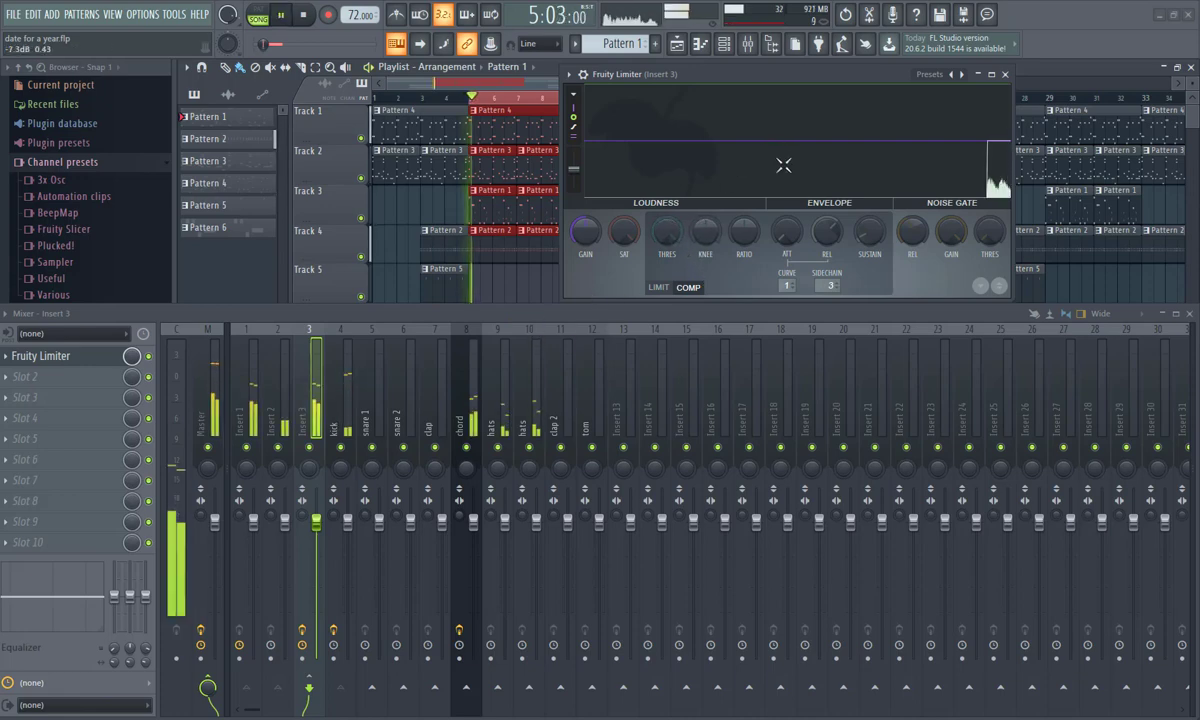
# Step: Lower the Fruity Limiter's compressor threshold, raise its ratio, and audition the sidechained section
pyautogui.press('space')
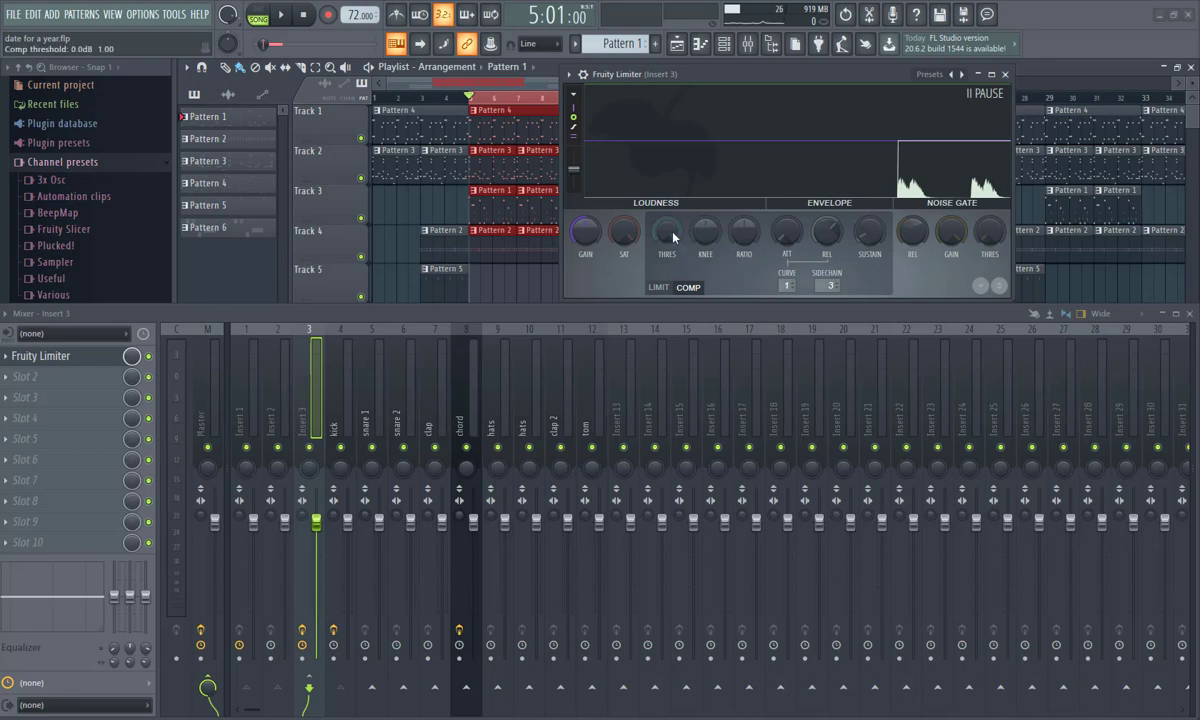
pyautogui.moveTo(667, 231); pyautogui.dragTo(667, 272)
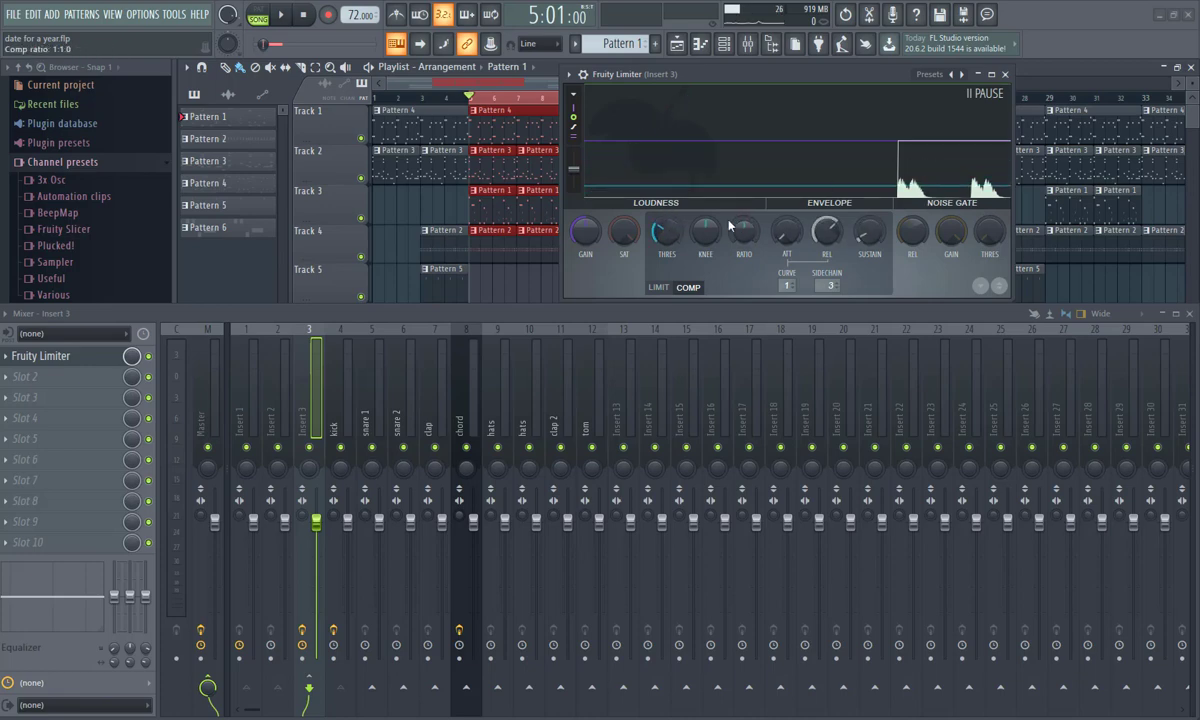
pyautogui.moveTo(665, 235); pyautogui.dragTo(665, 230)
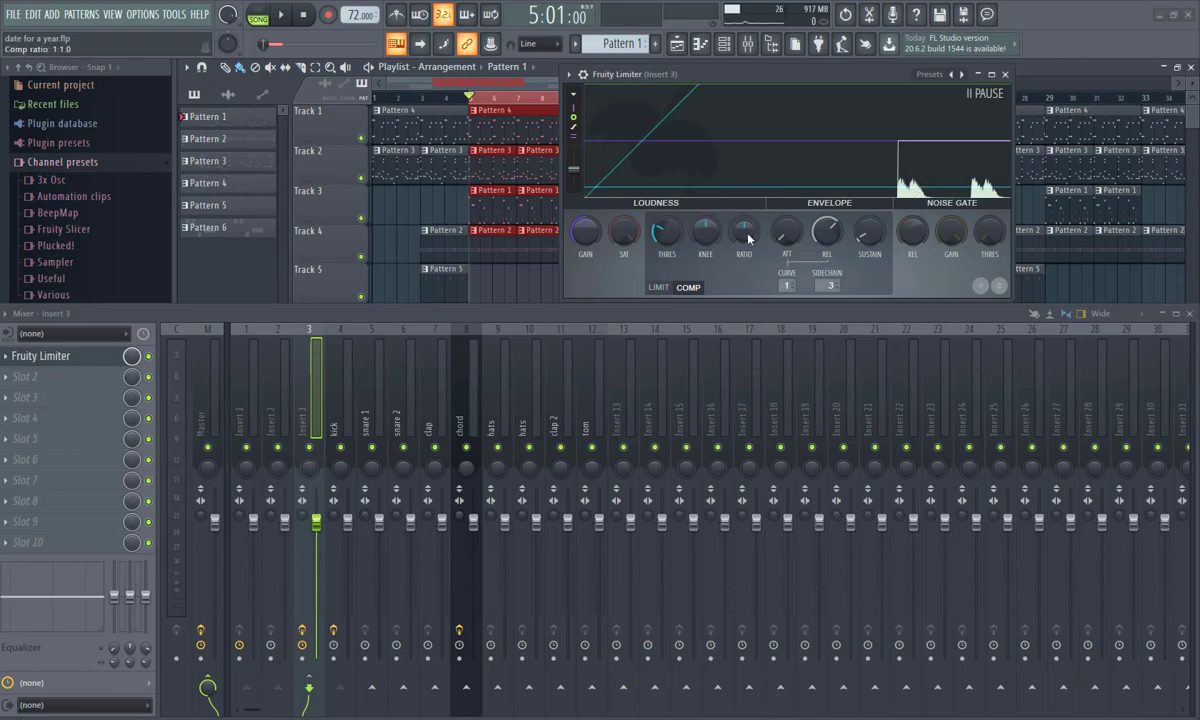
pyautogui.moveTo(749, 238); pyautogui.dragTo(749, 188)
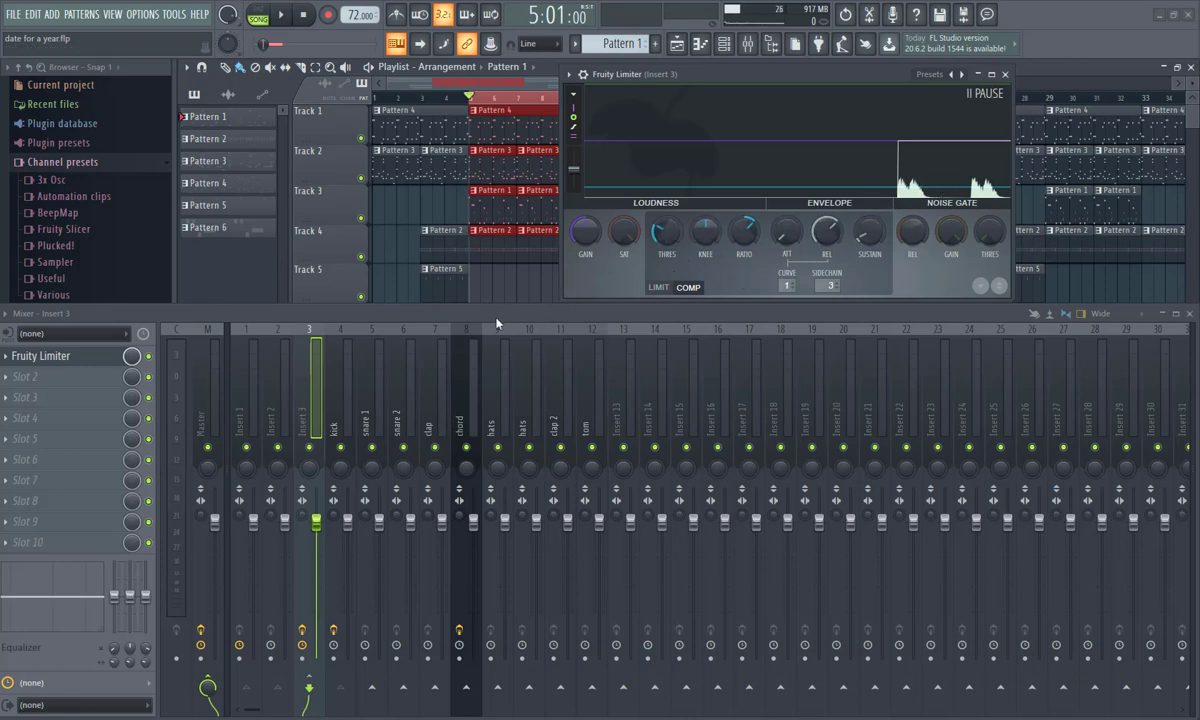
pyautogui.press('space')
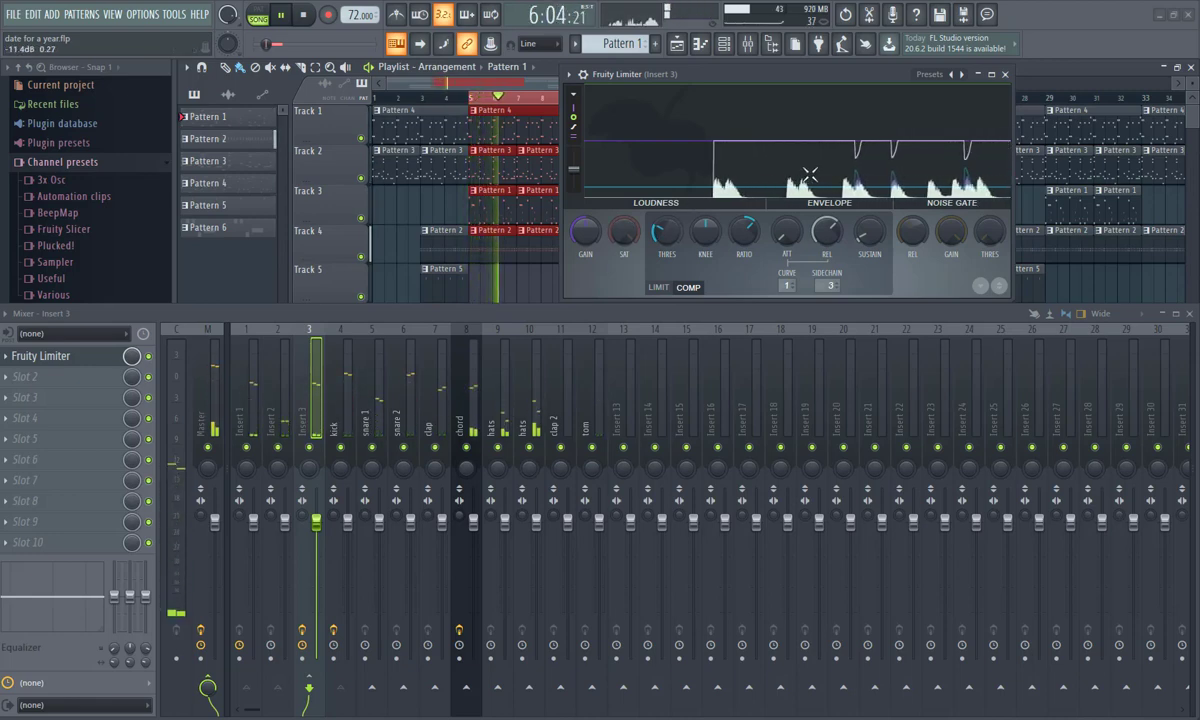
pyautogui.press('space')
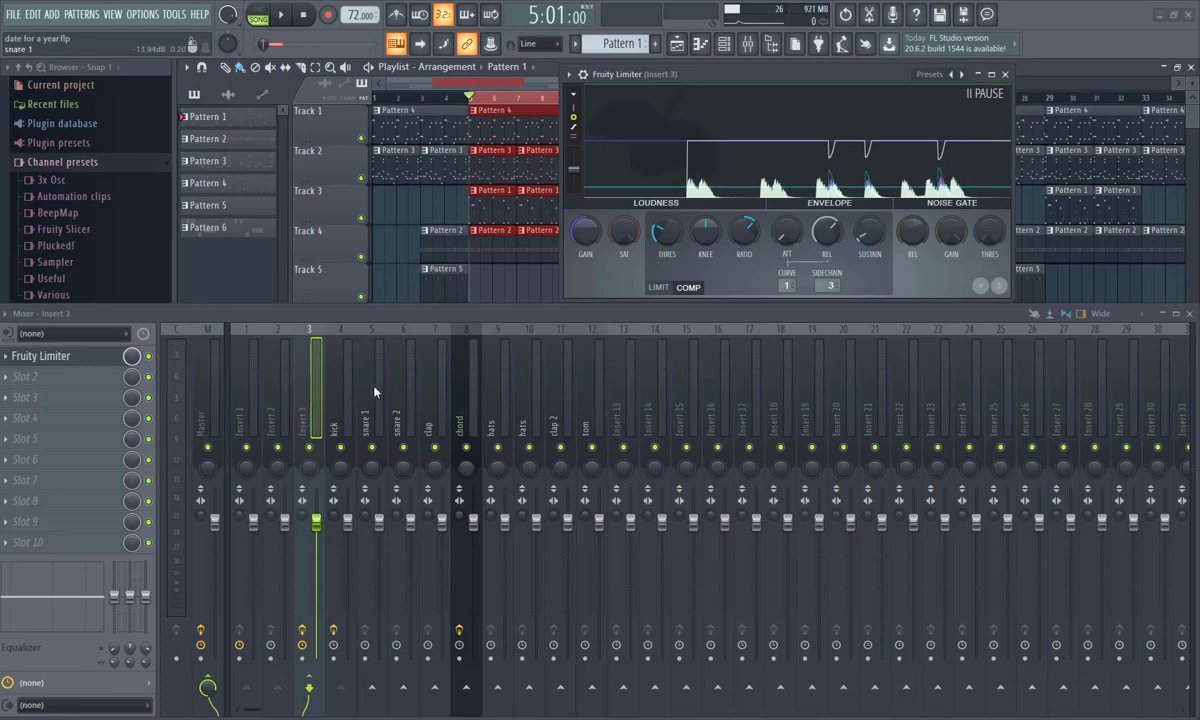
# Step: Delete the Fruity Limiter from Insert 3
pyautogui.click(12, 362)
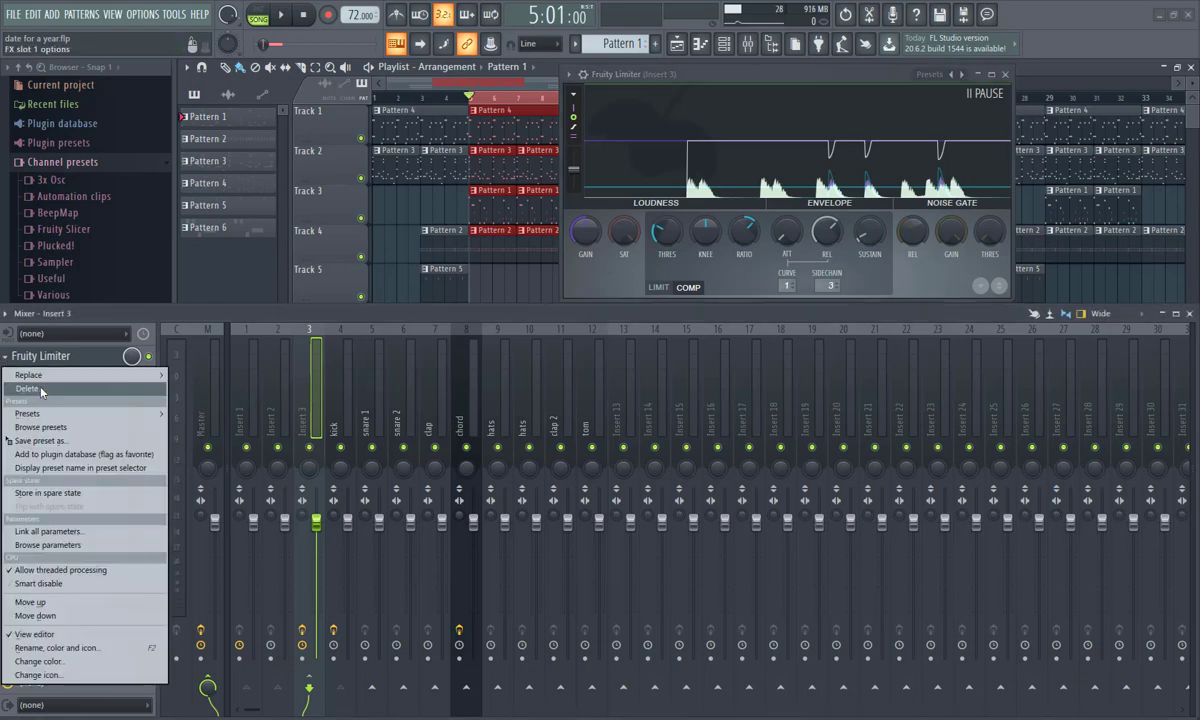
pyautogui.click(40, 368)
pyautogui.click(673, 418)
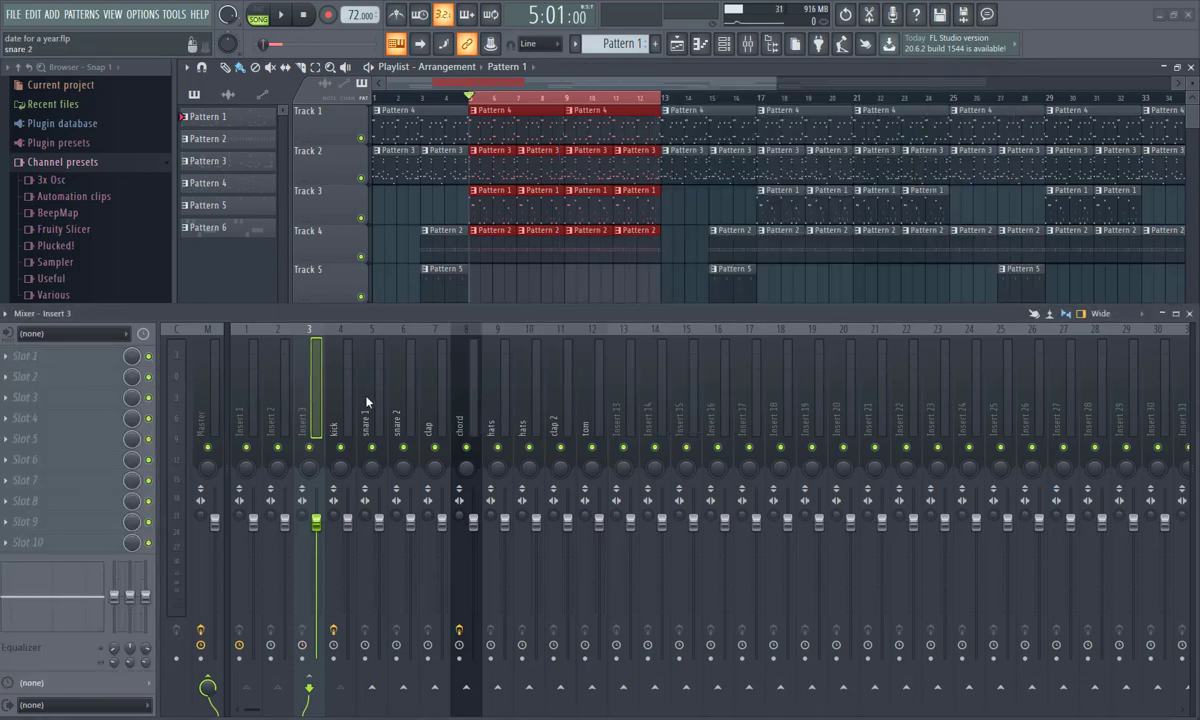
# Step: Load Fruity Peak Controller into effect slot 3 of the kick mixer track
pyautogui.click(338, 395)
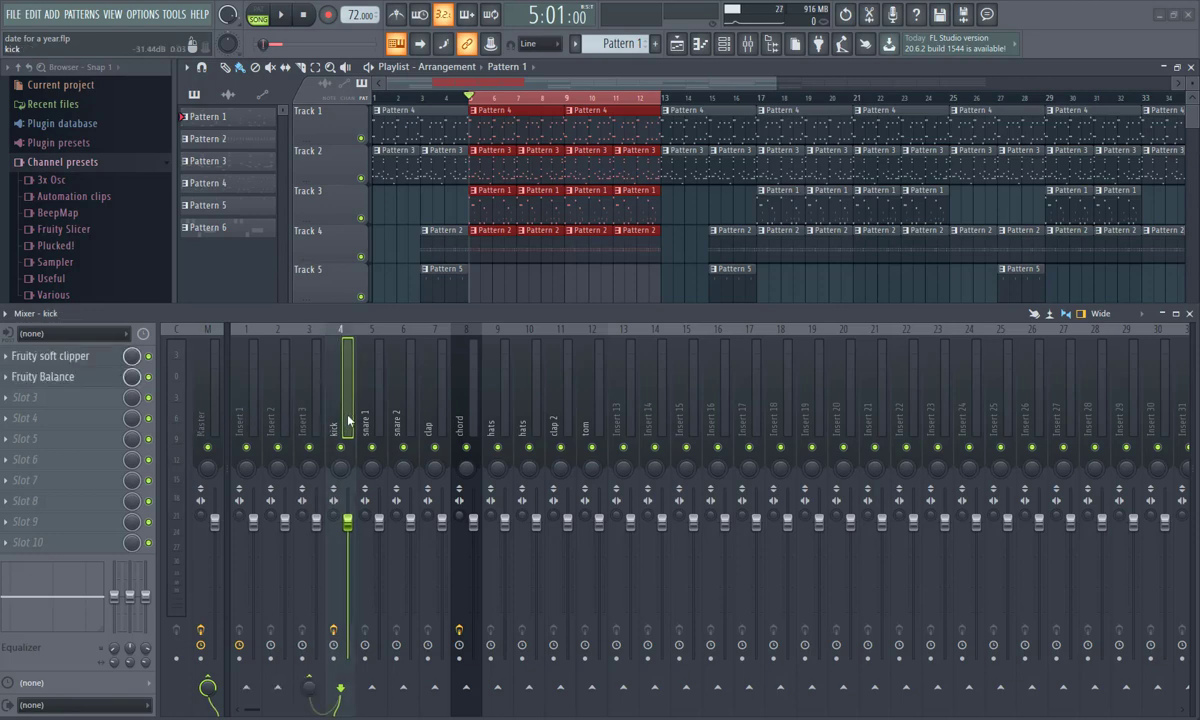
pyautogui.click(298, 400)
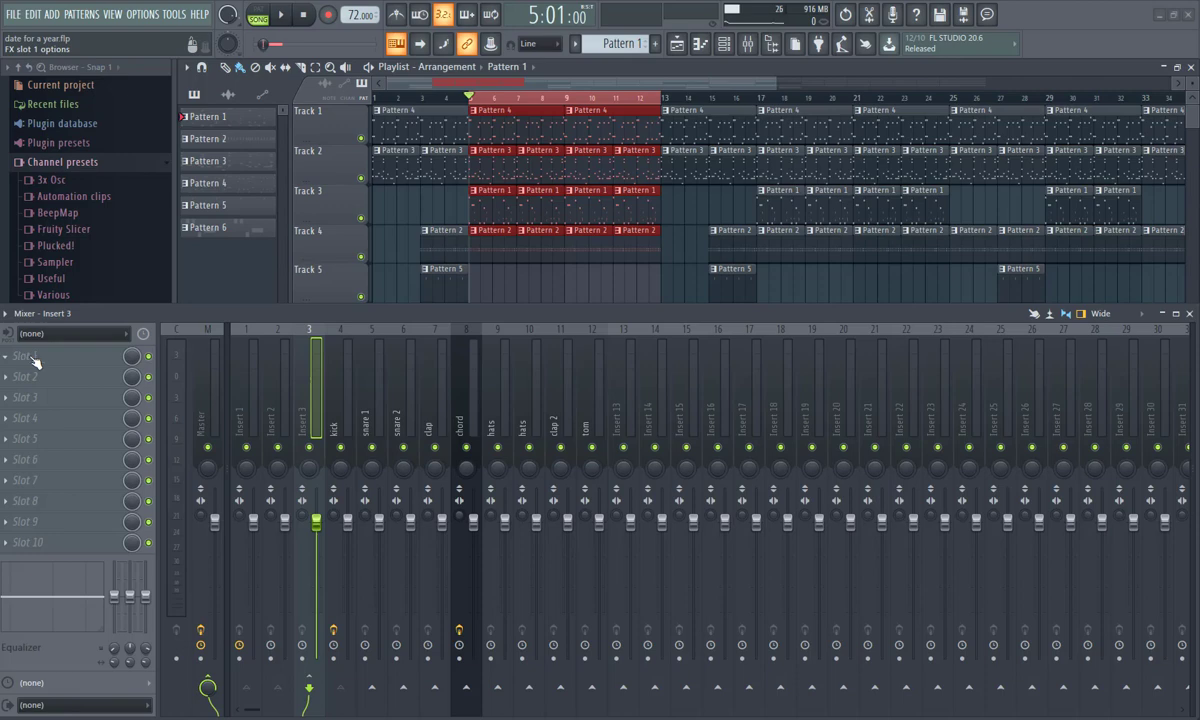
pyautogui.click(345, 392)
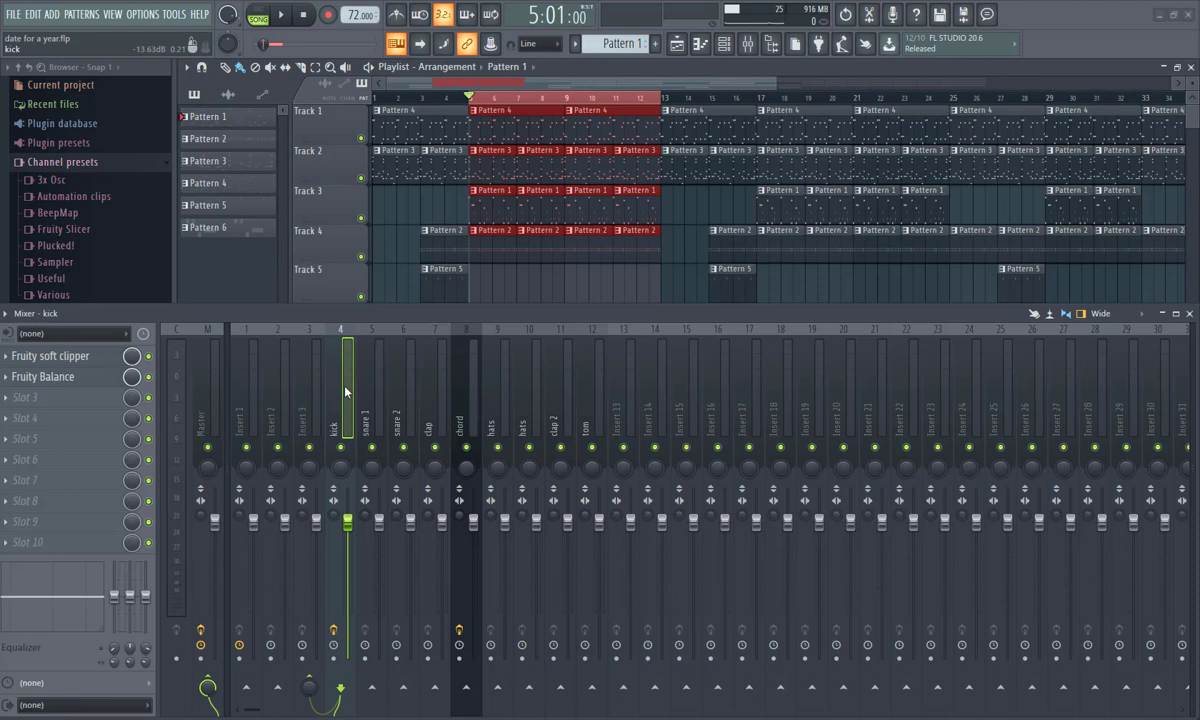
pyautogui.click(311, 397)
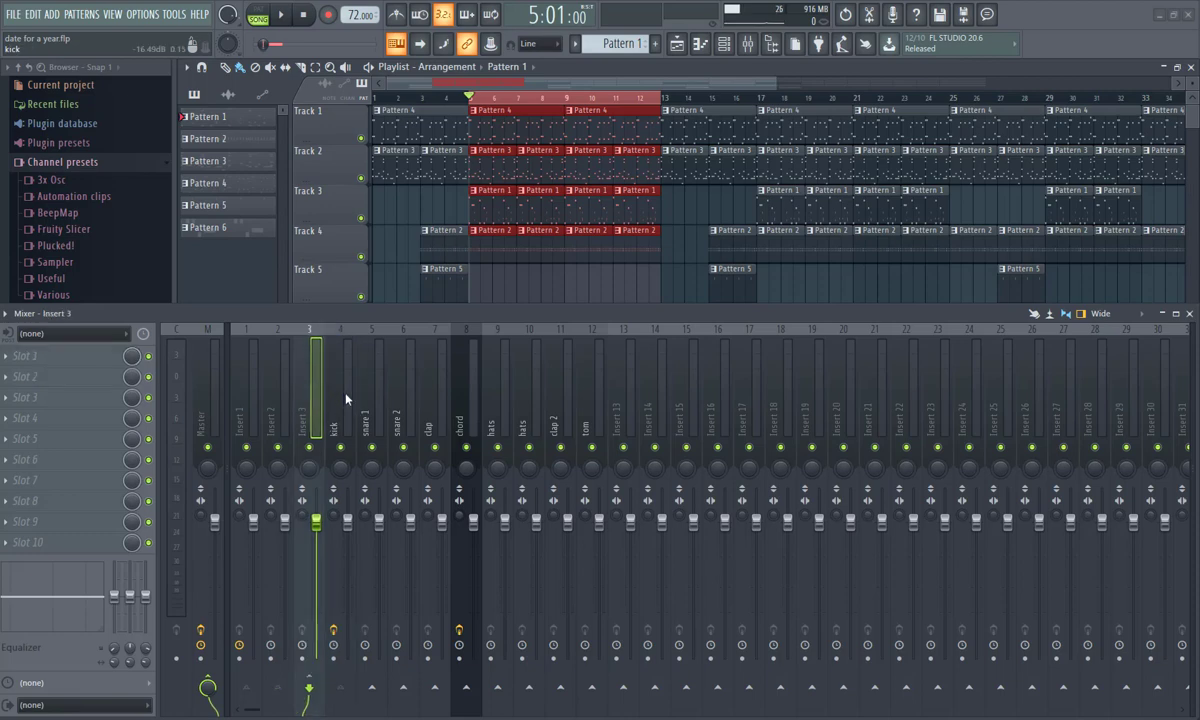
pyautogui.click(341, 397)
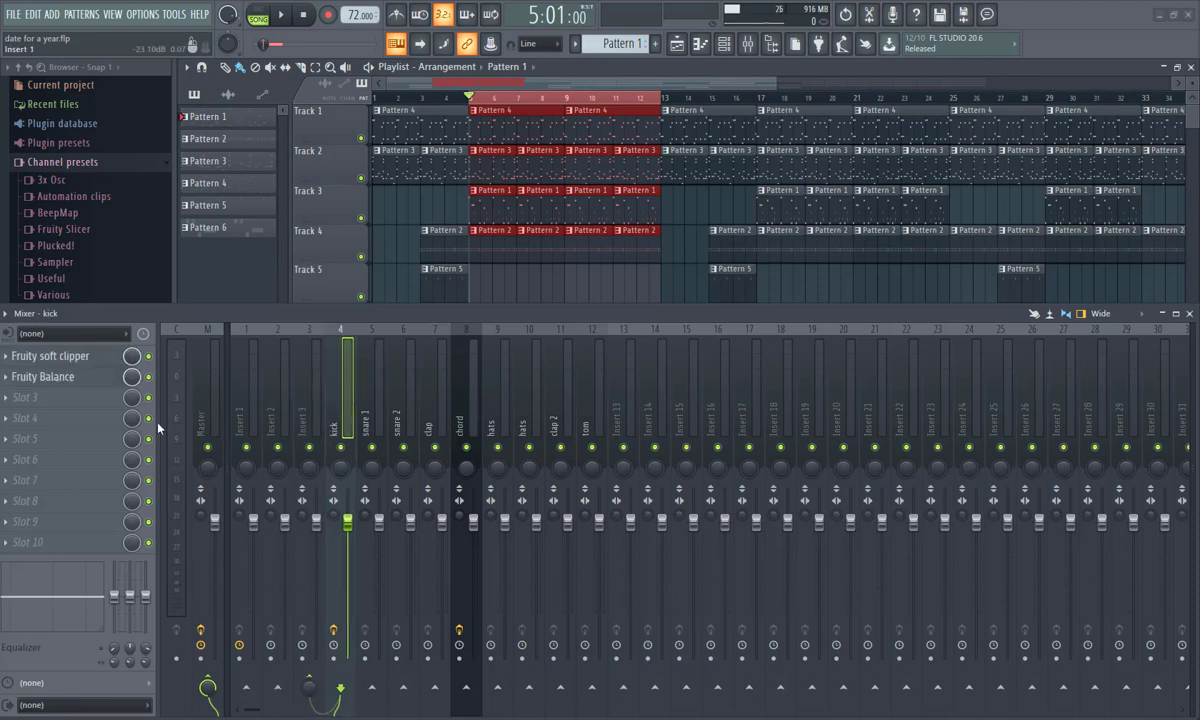
pyautogui.click(19, 398)
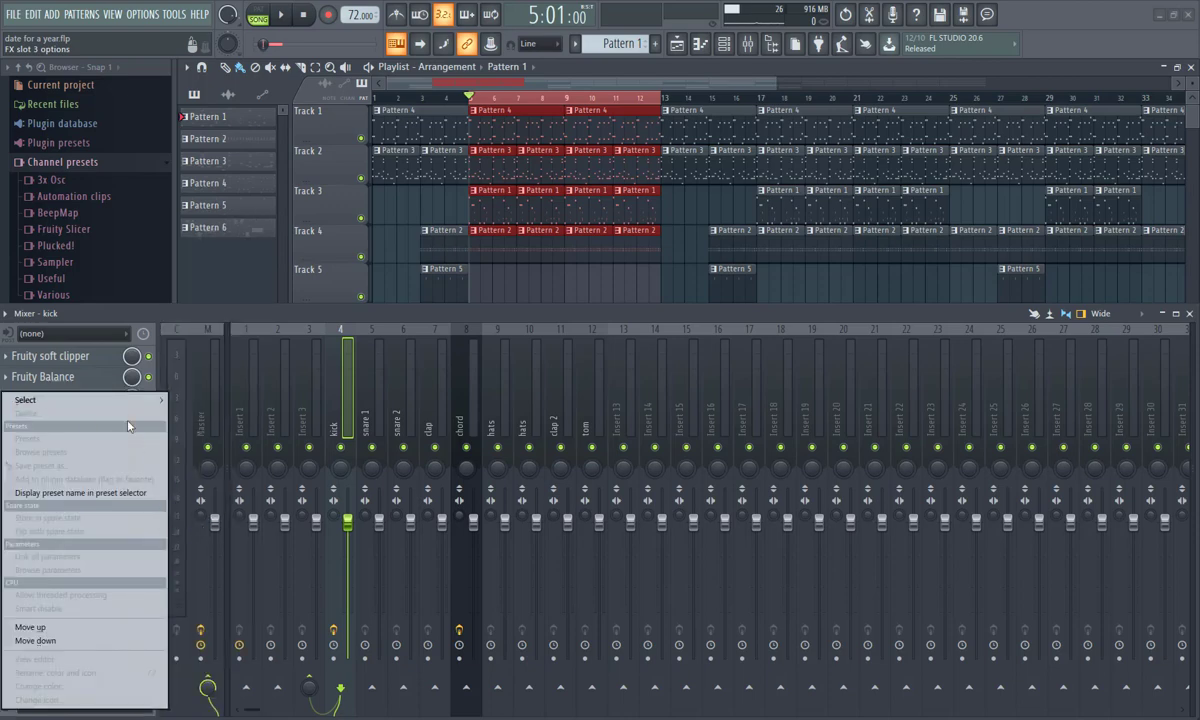
pyautogui.moveTo(120, 399)
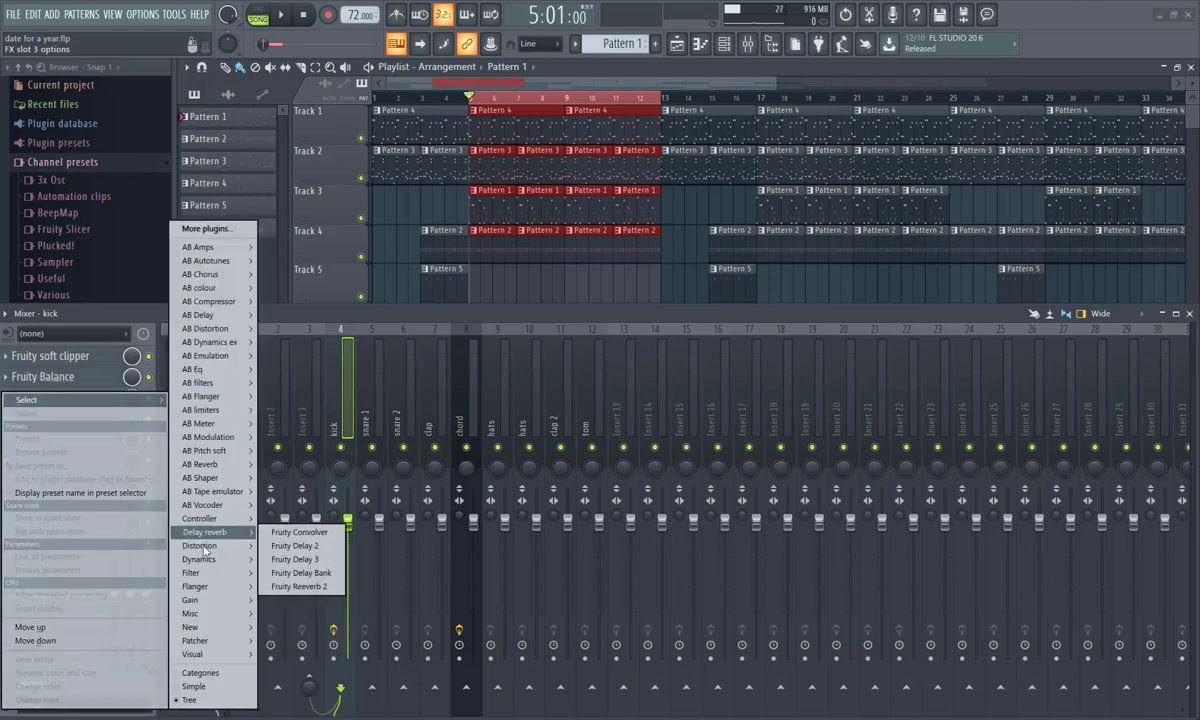
pyautogui.moveTo(205, 518)
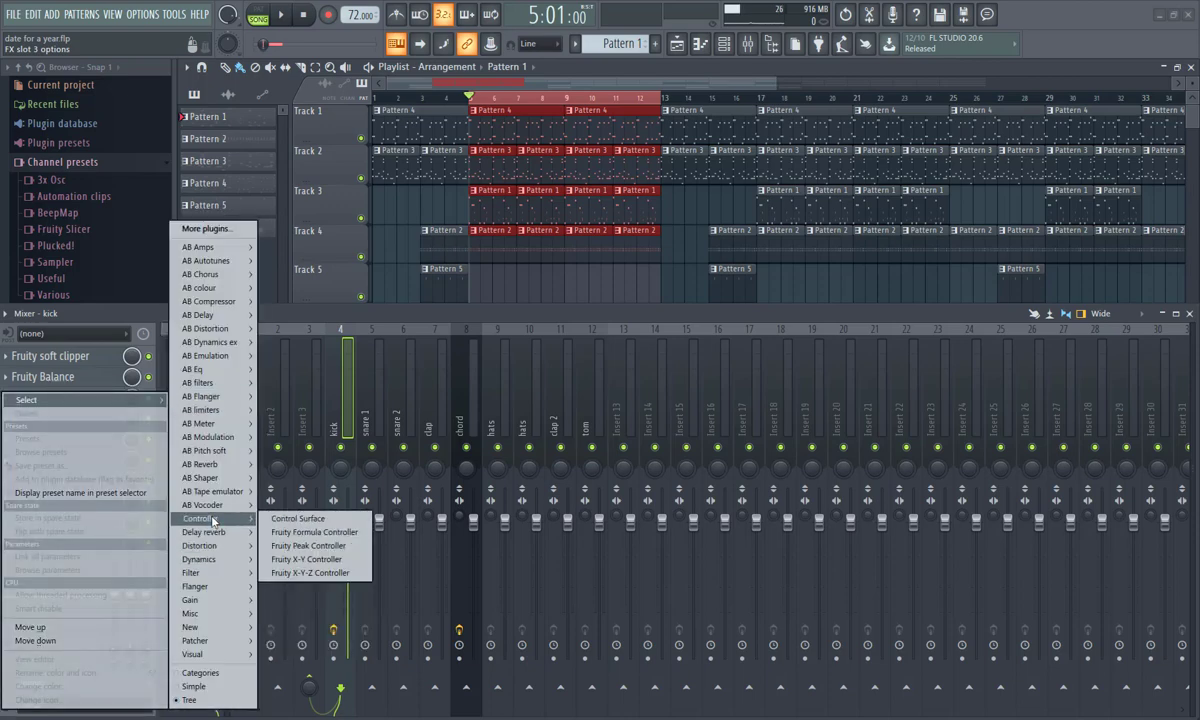
pyautogui.click(322, 548)
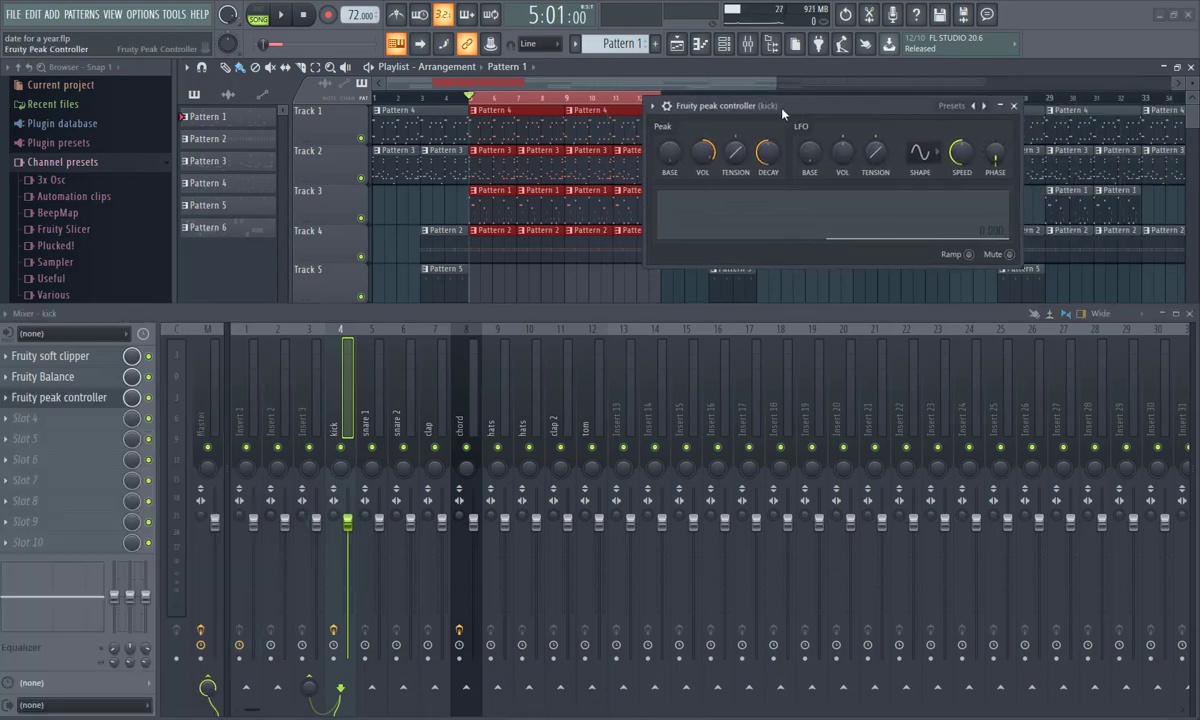
pyautogui.moveTo(783, 112)
pyautogui.mouseDown()
pyautogui.moveTo(772, 110)
pyautogui.moveTo(795, 117)
pyautogui.mouseUp()
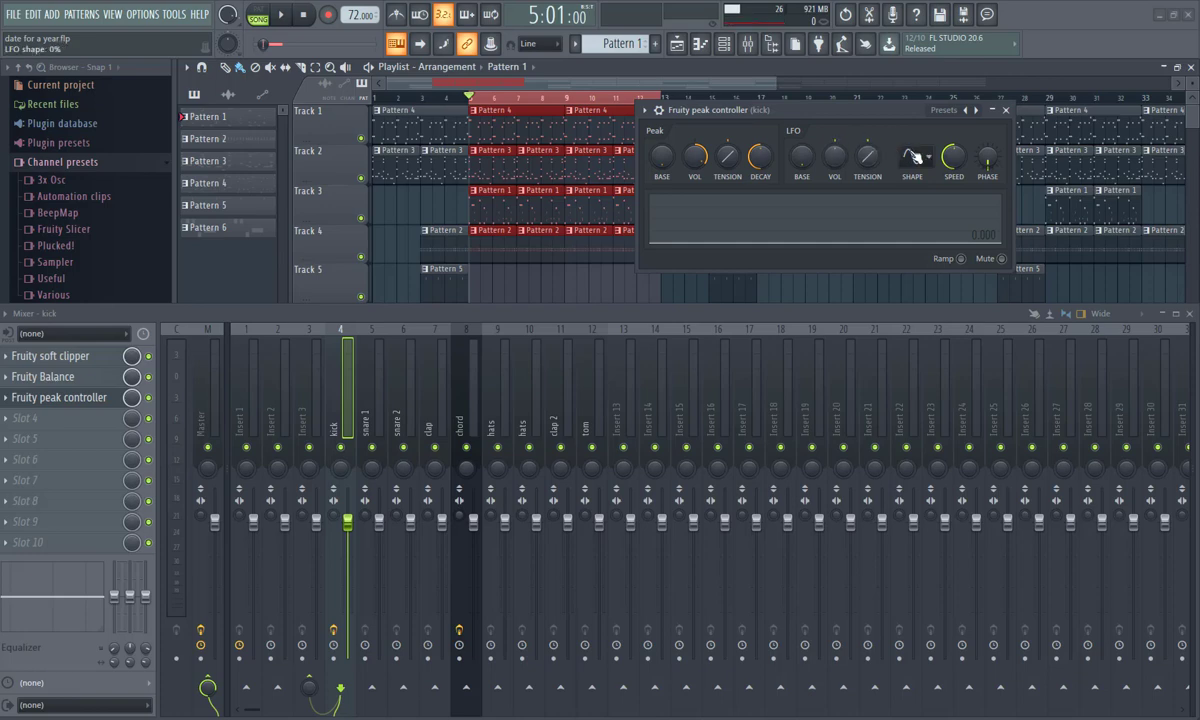
# Step: Examine the Peak Controller's available LFO shapes and move its window clear of the highlighted playlist section
pyautogui.click(925, 158)
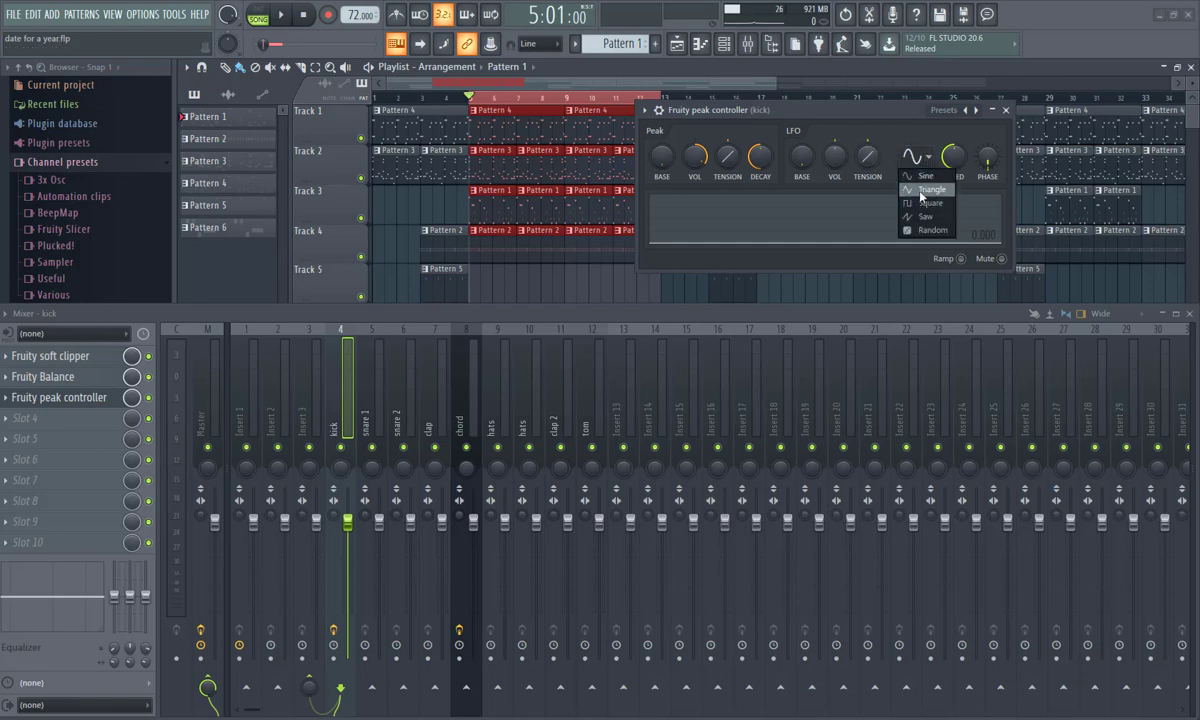
pyautogui.click(899, 133)
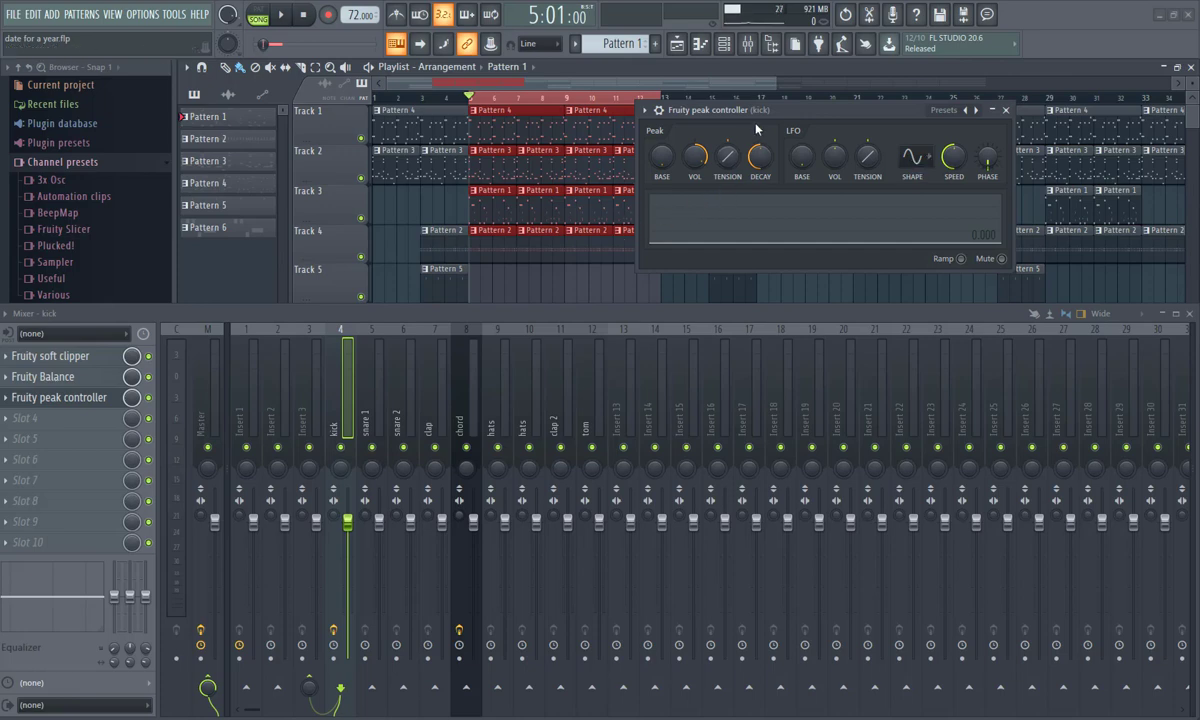
pyautogui.moveTo(762, 110); pyautogui.dragTo(811, 120)
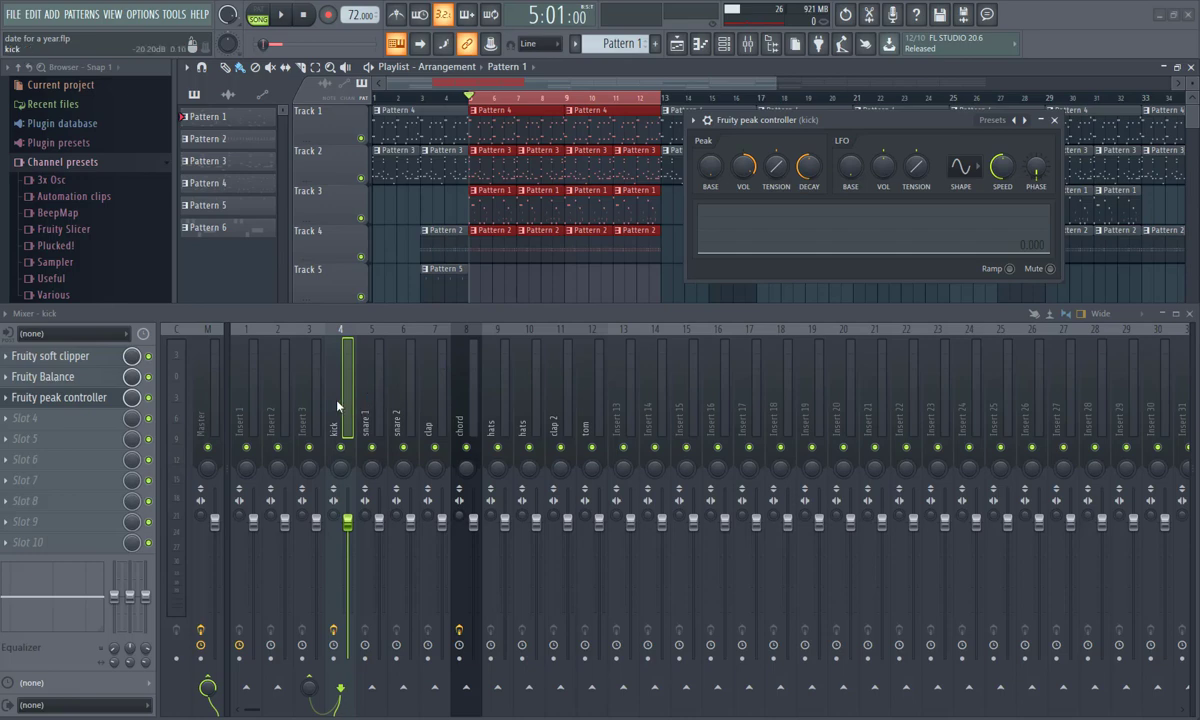
pyautogui.click(308, 402)
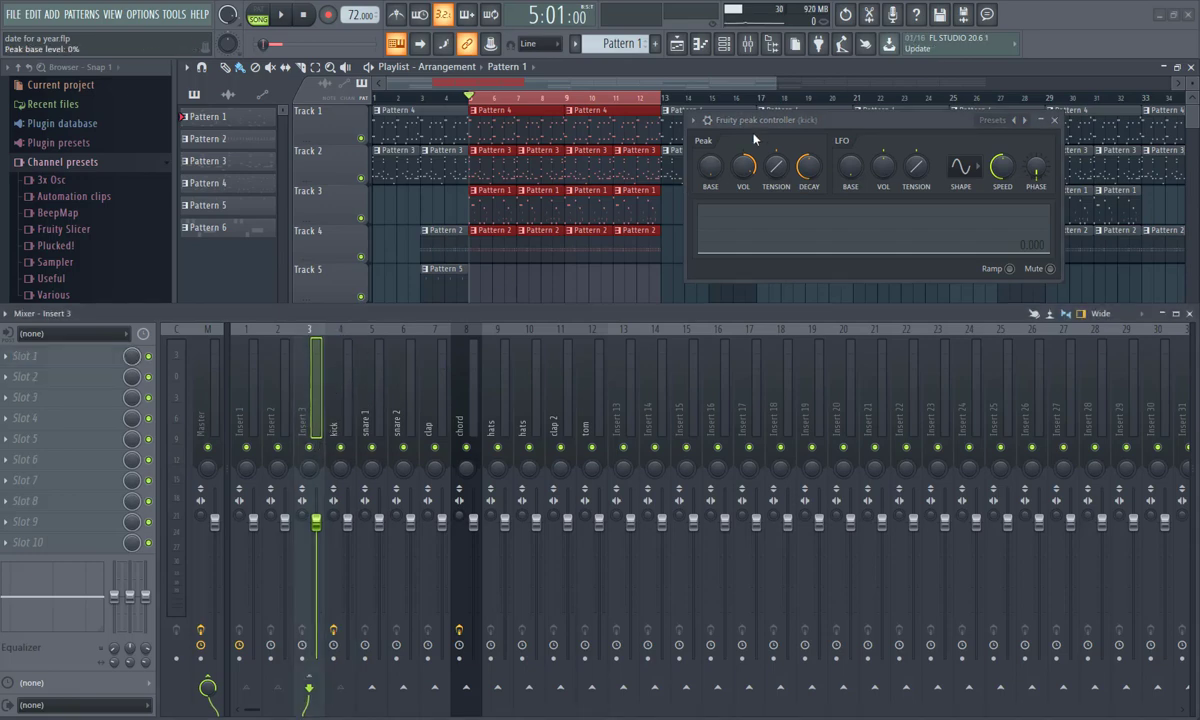
pyautogui.moveTo(781, 114); pyautogui.dragTo(948, 110)
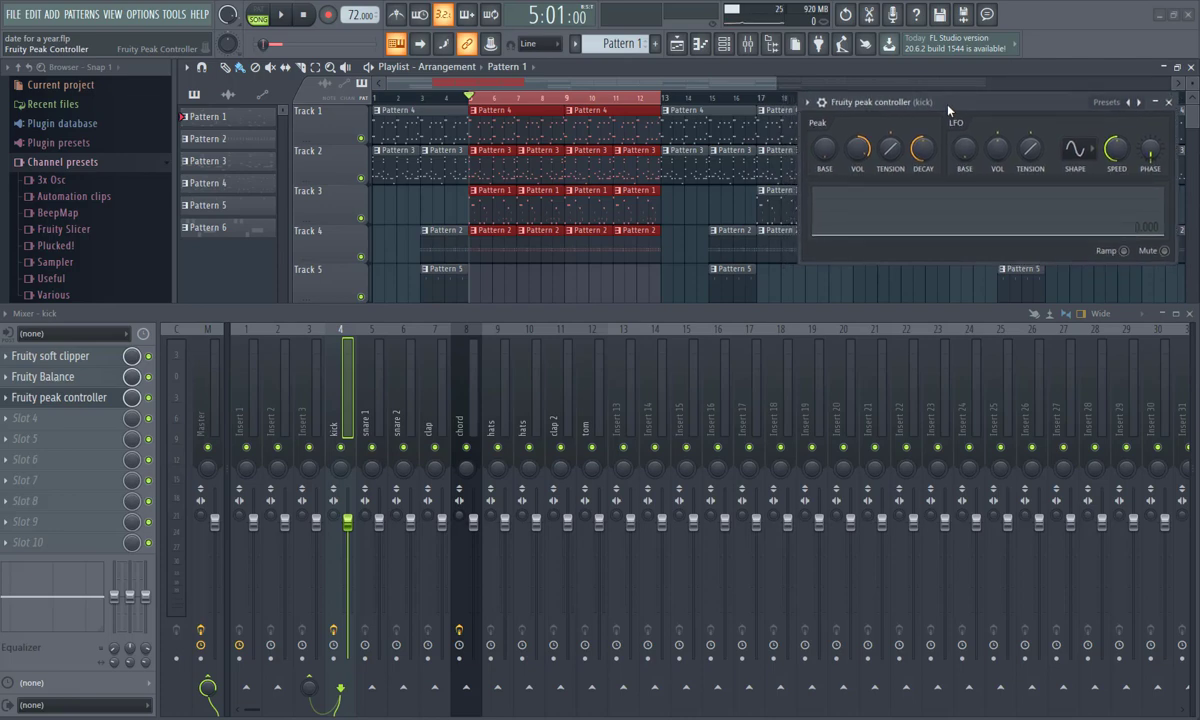
# Step: Load Fruity Parametric EQ 2 and Fruity Balance into the first two slots of Insert 3 and spread out their windows
pyautogui.click(316, 377)
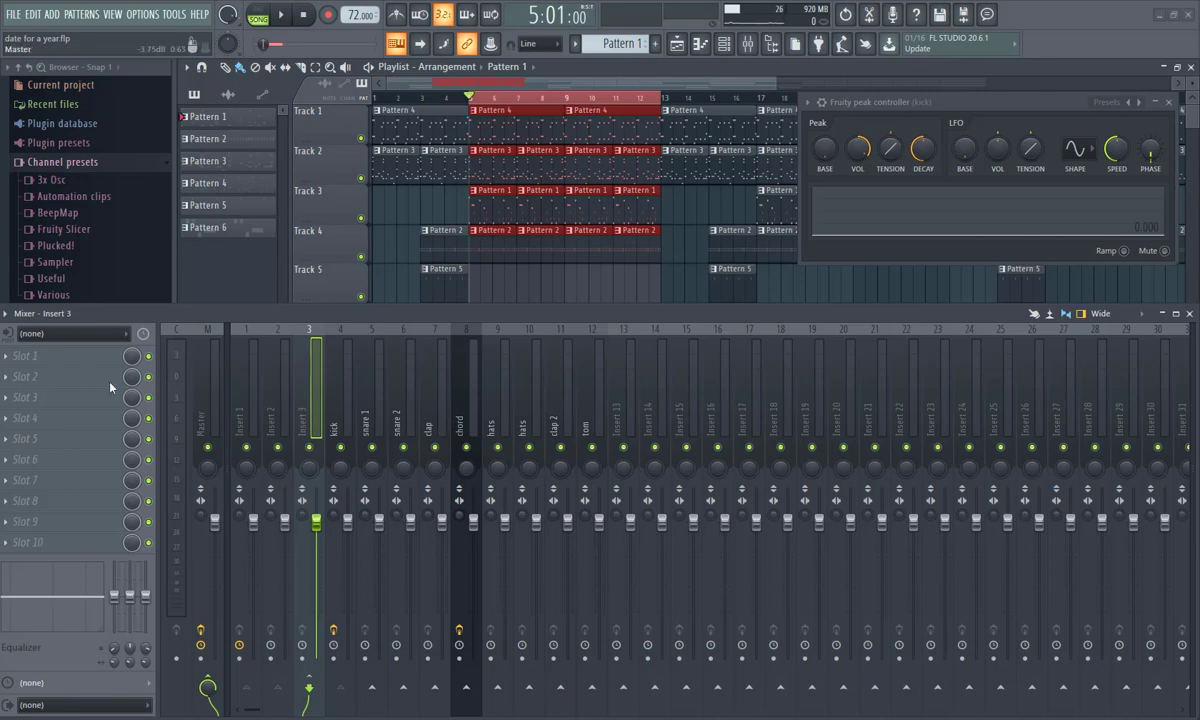
pyautogui.click(14, 362)
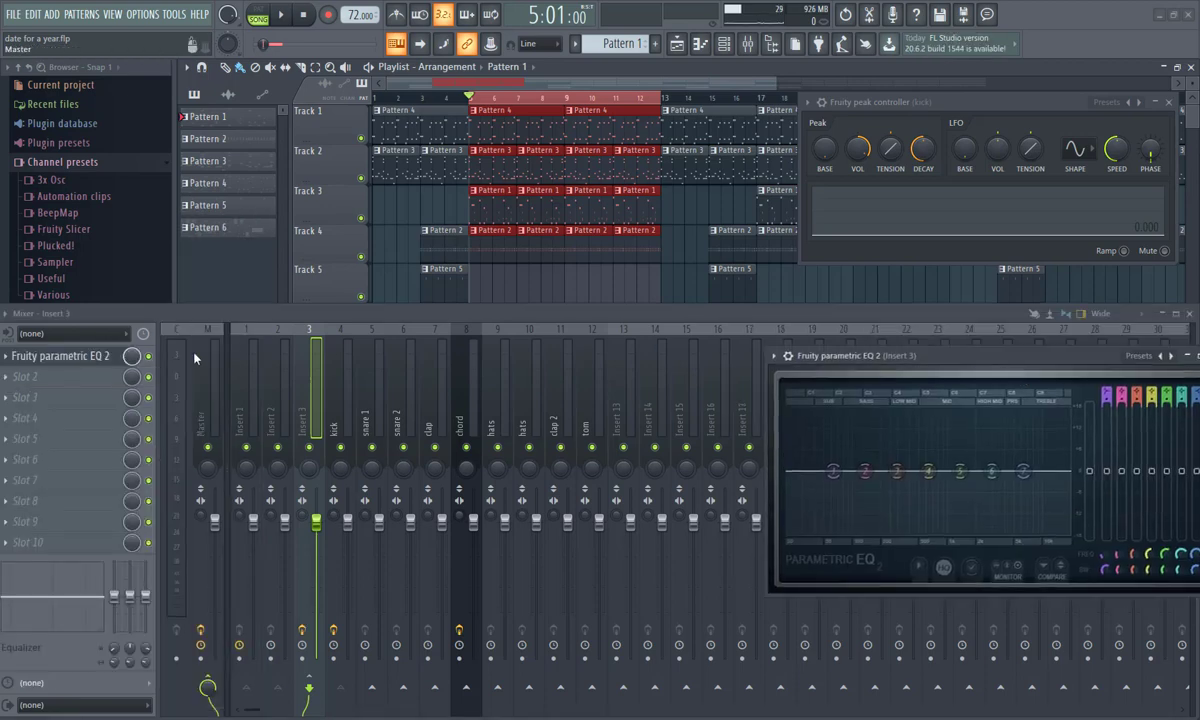
pyautogui.click(12, 377)
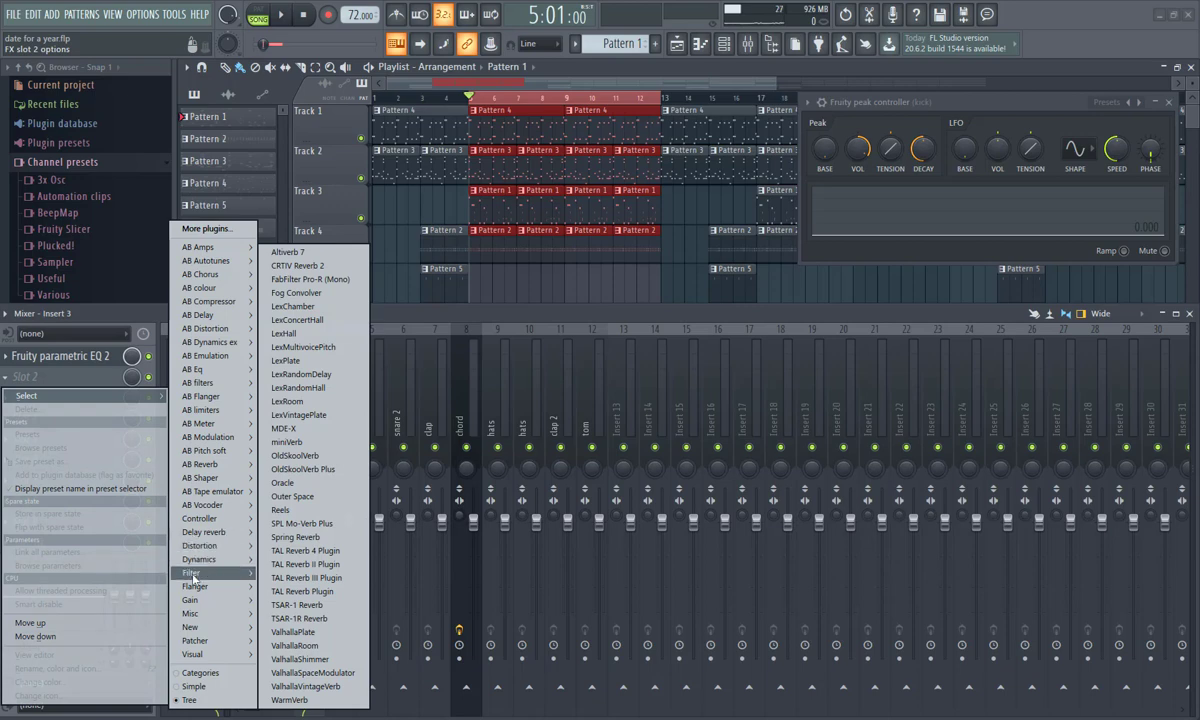
pyautogui.moveTo(225, 574)
pyautogui.moveTo(212, 602)
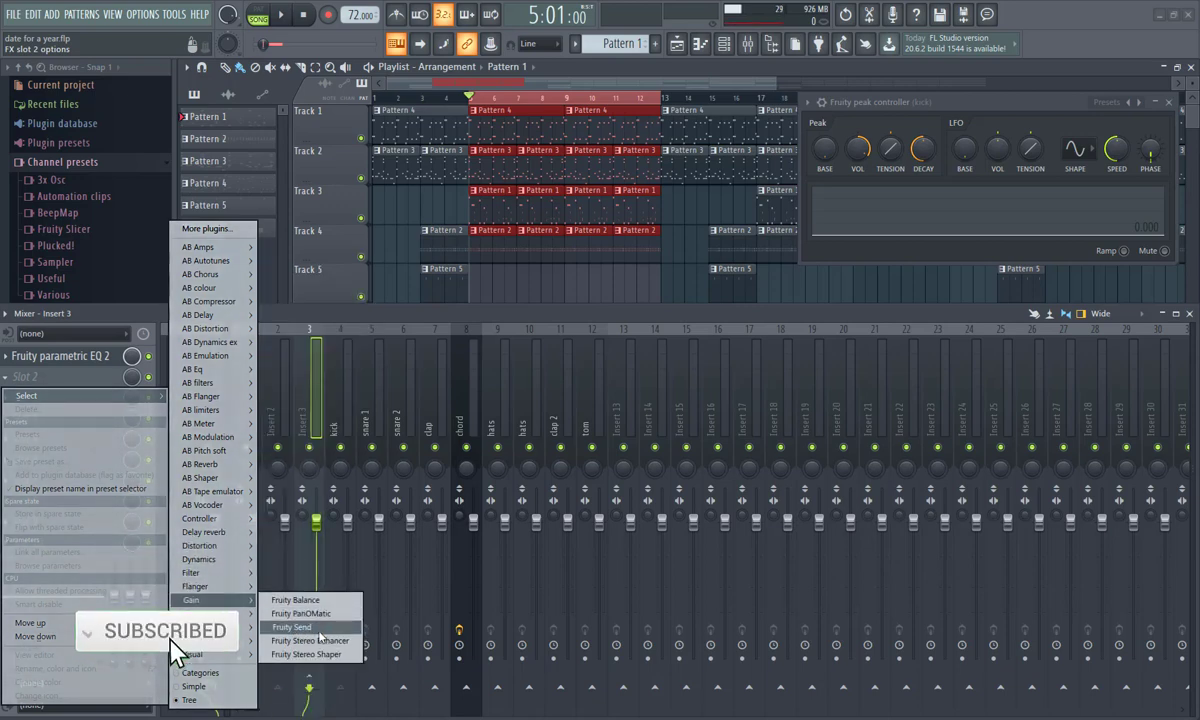
pyautogui.click(305, 601)
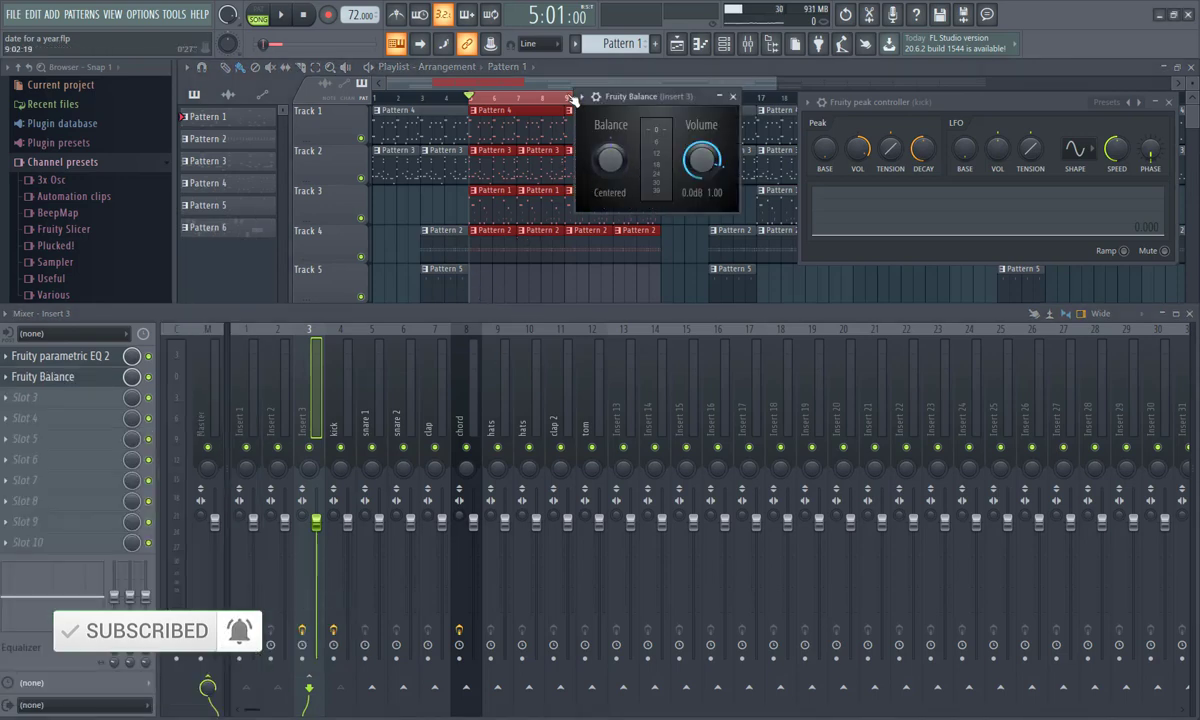
pyautogui.moveTo(600, 94); pyautogui.dragTo(659, 90)
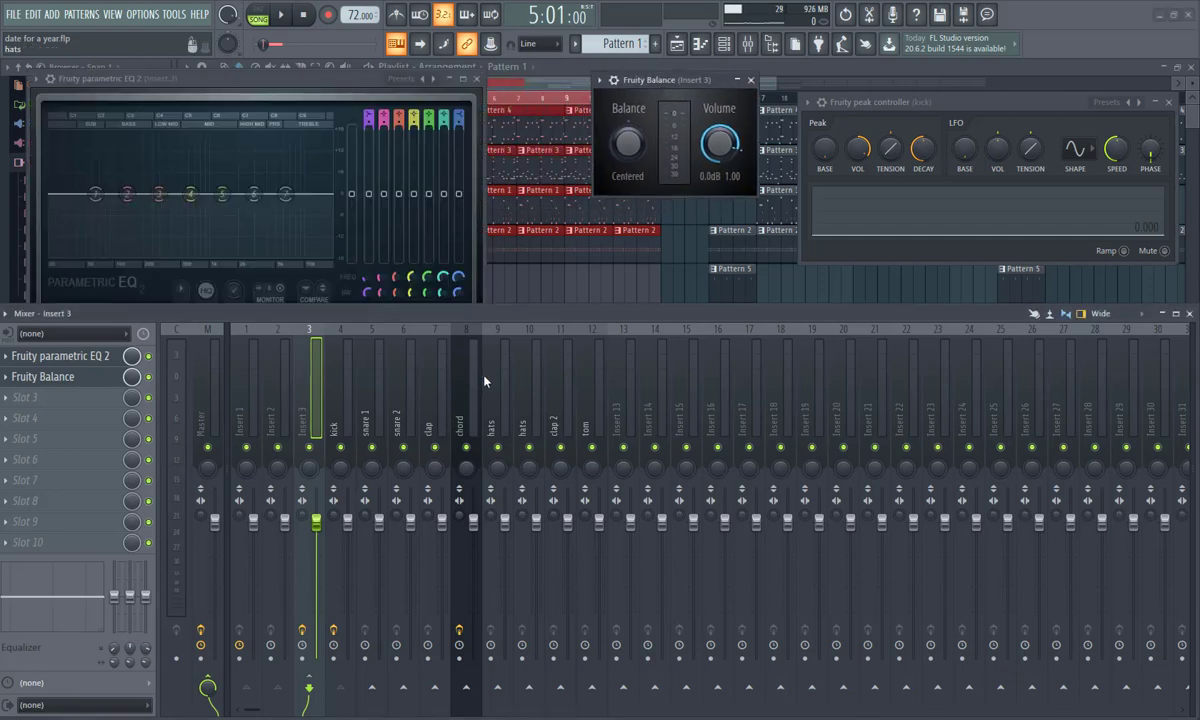
pyautogui.moveTo(271, 79); pyautogui.dragTo(287, 48)
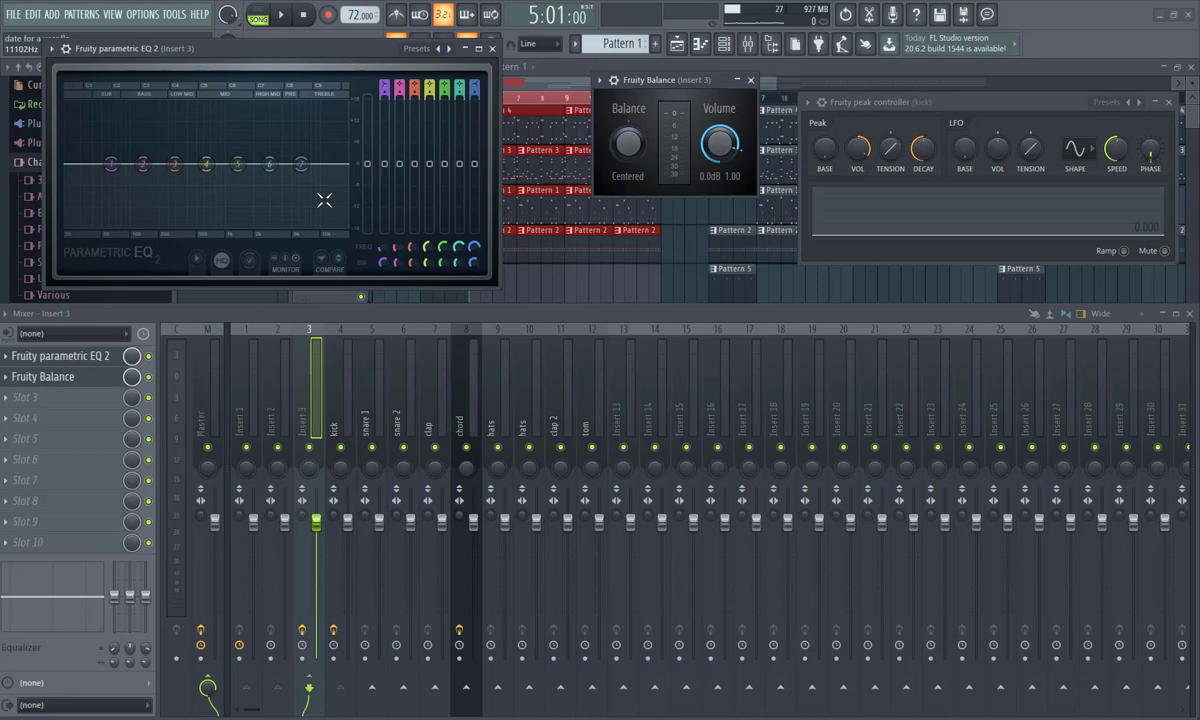
# Step: Audition the section with Parametric EQ 2's main level at 0.0 dB and at -18.0 dB, and restore it to 0.0 dB
pyautogui.press('space')
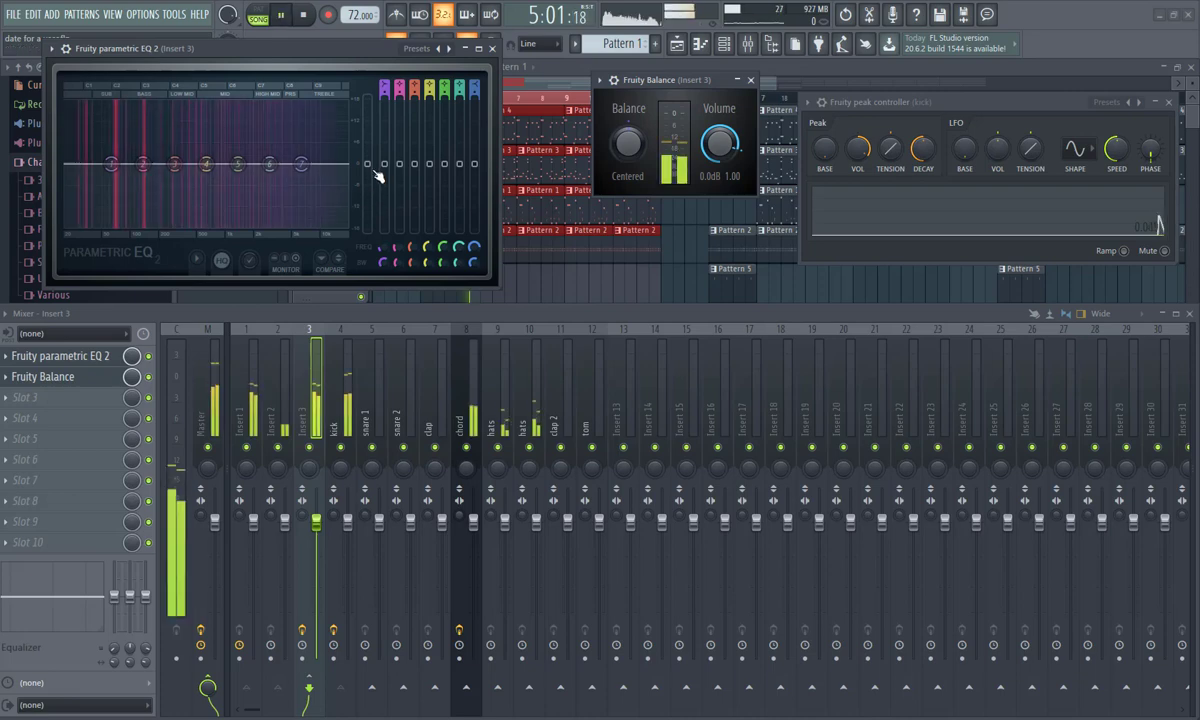
pyautogui.press('space')
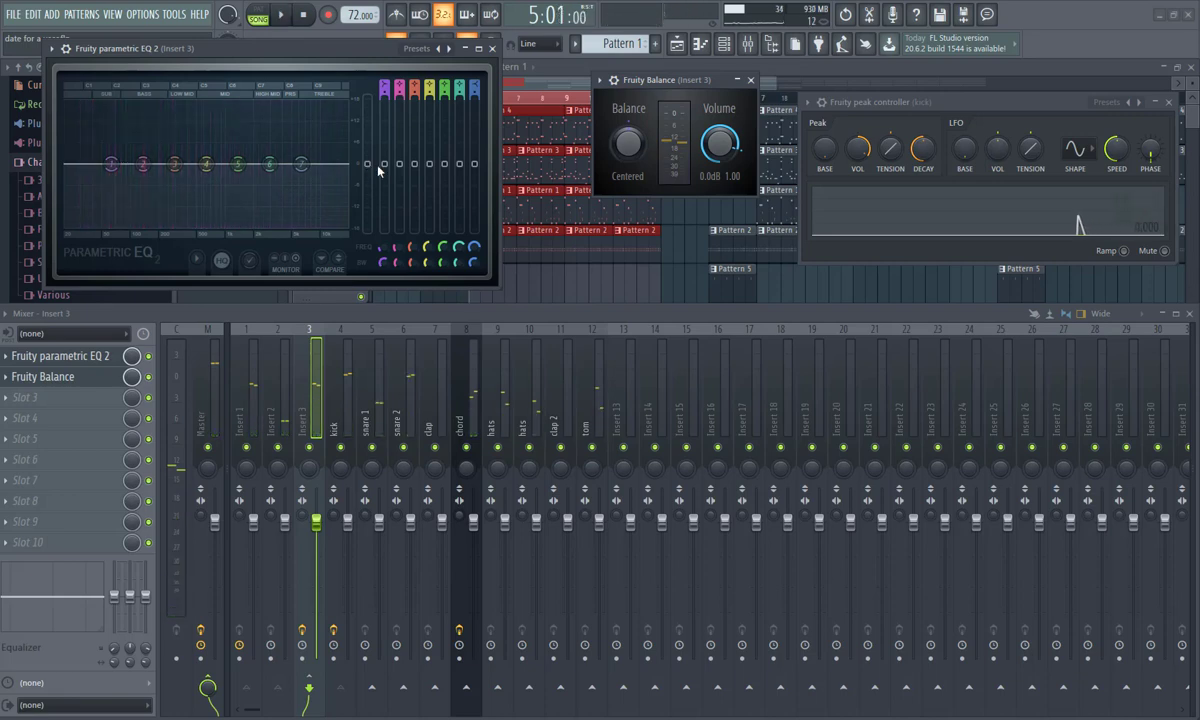
pyautogui.moveTo(367, 164); pyautogui.dragTo(370, 230)
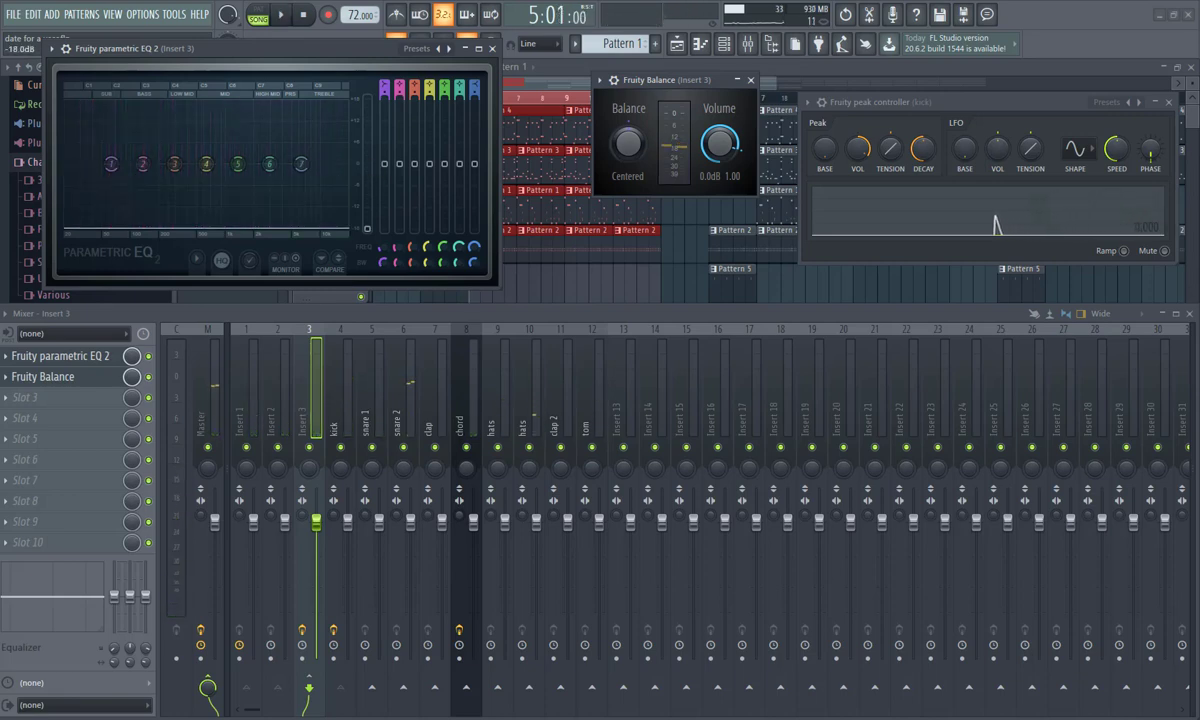
pyautogui.press('space')
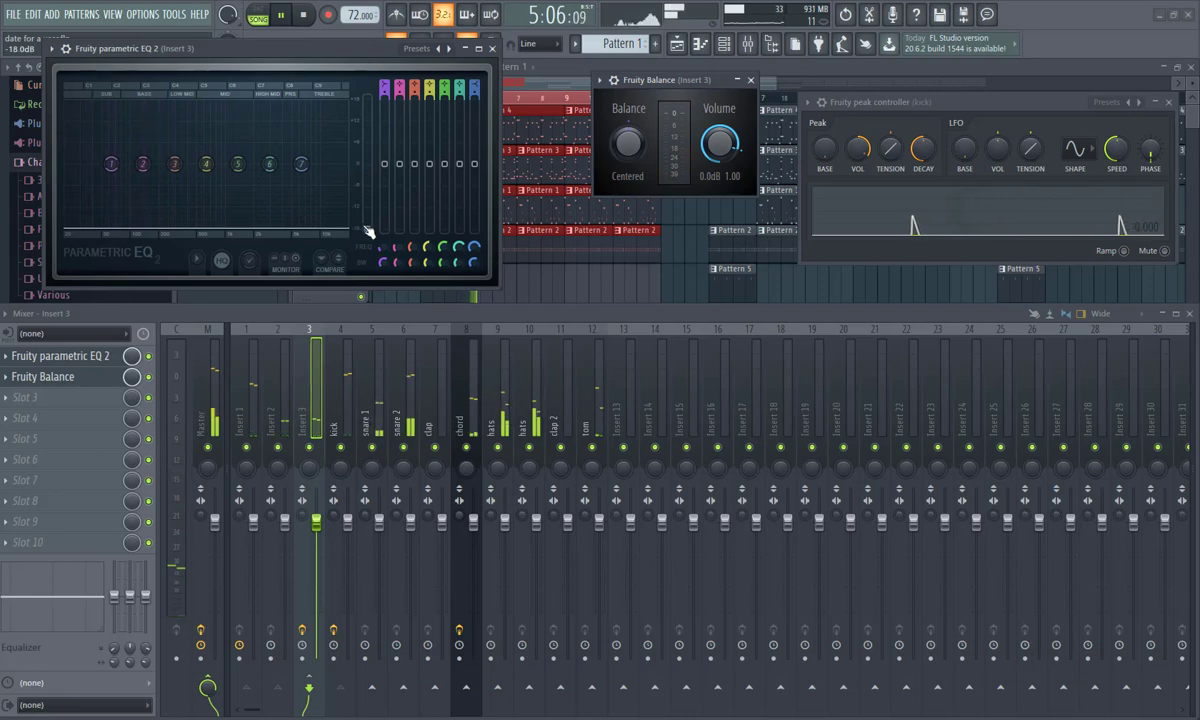
pyautogui.press('space')
pyautogui.moveTo(369, 233); pyautogui.dragTo(367, 163)
pyautogui.press('space')
pyautogui.press('space')
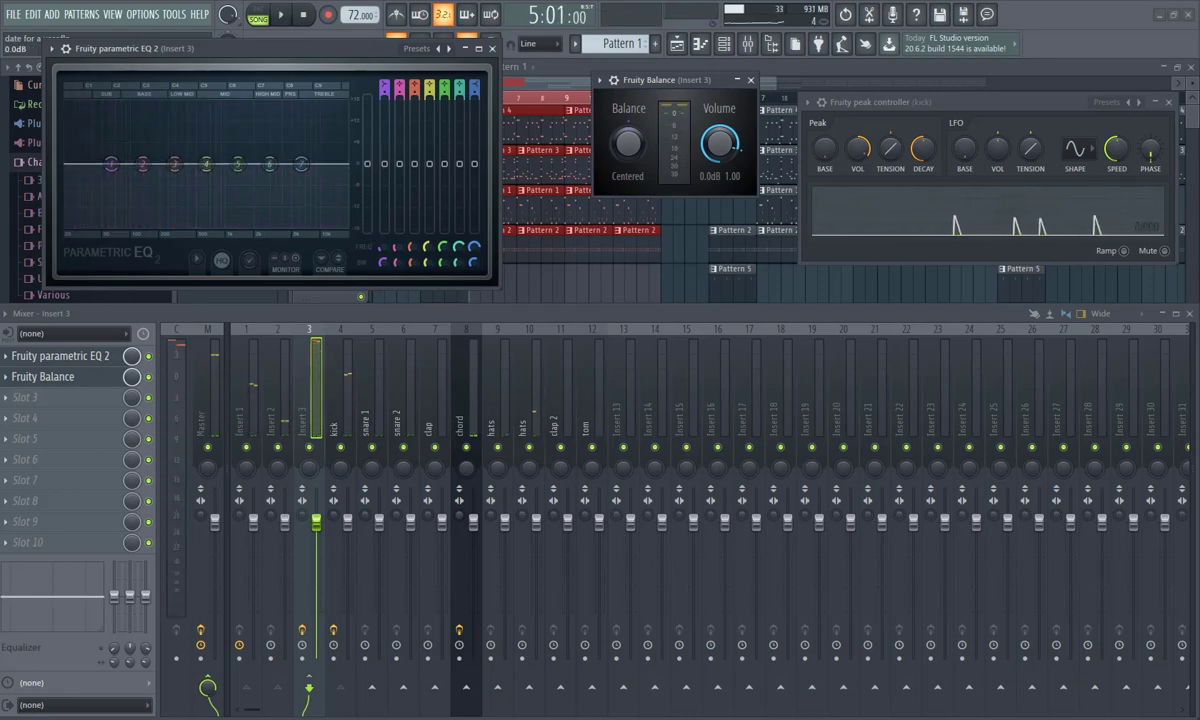
# Step: Try lowering individual bands of Parametric EQ 2 and reset them to flat
pyautogui.rightClick(367, 165)
pyautogui.click(373, 172)
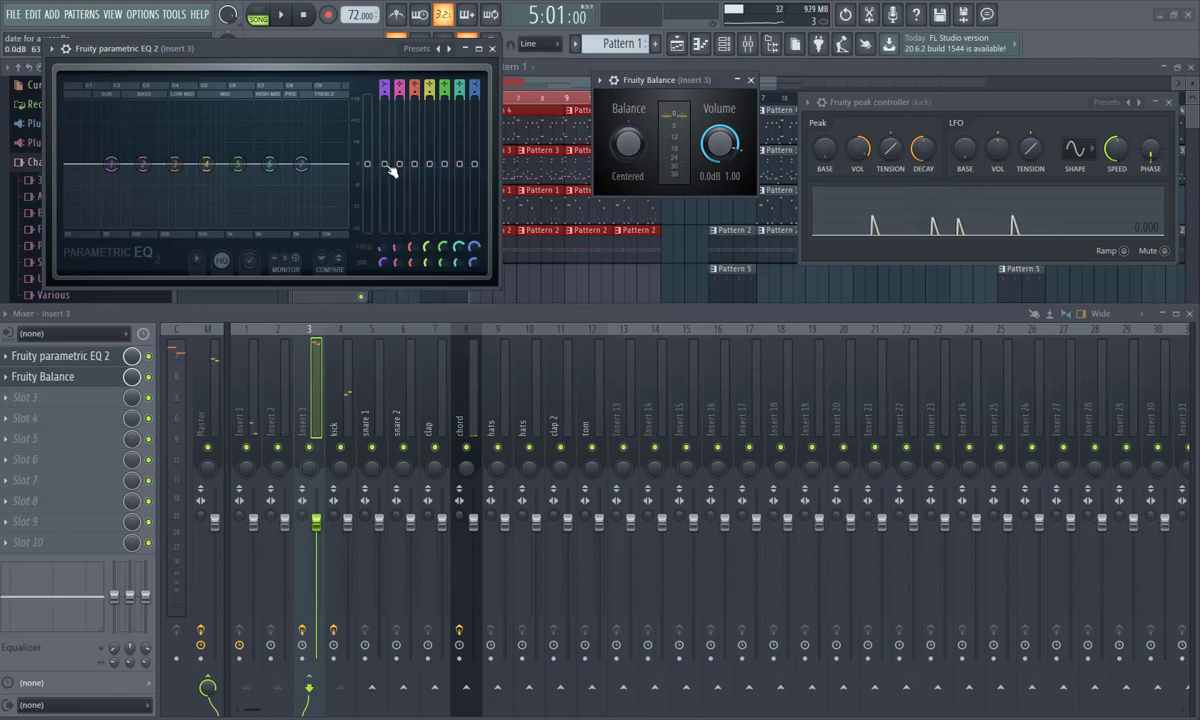
pyautogui.moveTo(111, 163); pyautogui.dragTo(111, 207)
pyautogui.moveTo(384, 196); pyautogui.dragTo(390, 170)
pyautogui.rightClick(390, 170)
pyautogui.click(404, 177)
pyautogui.moveTo(143, 163); pyautogui.dragTo(206, 176)
pyautogui.rightClick(399, 172)
pyautogui.click(414, 180)
pyautogui.rightClick(429, 177)
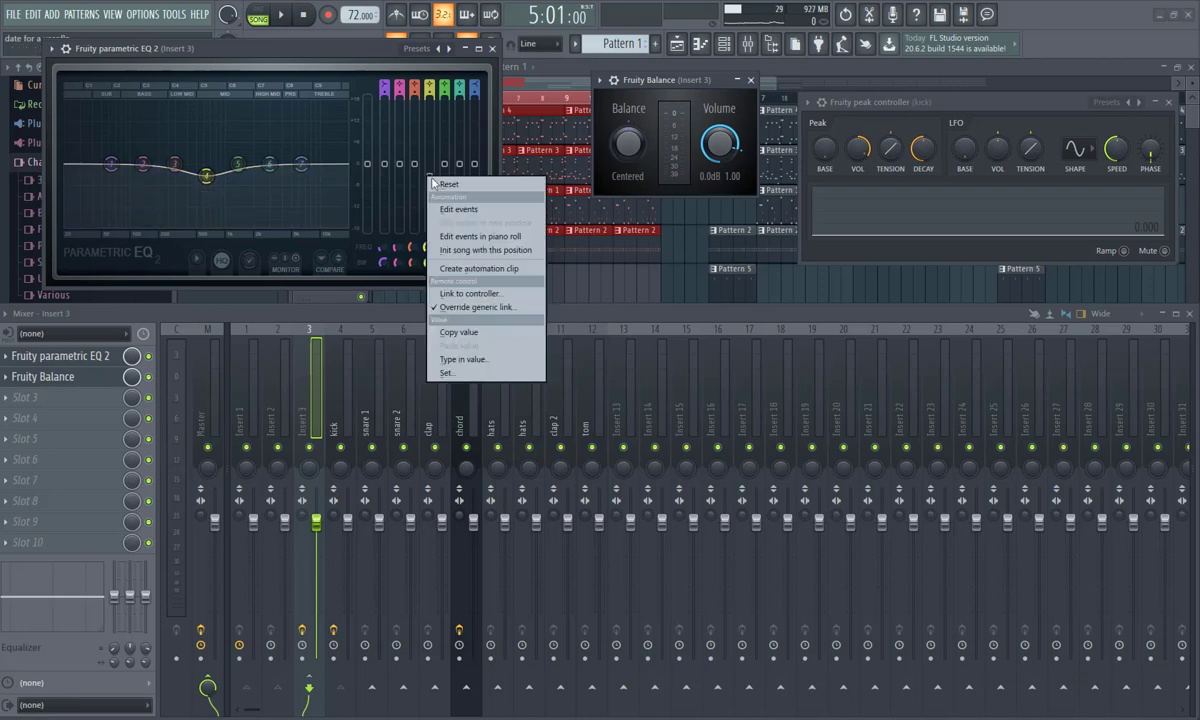
pyautogui.click(446, 186)
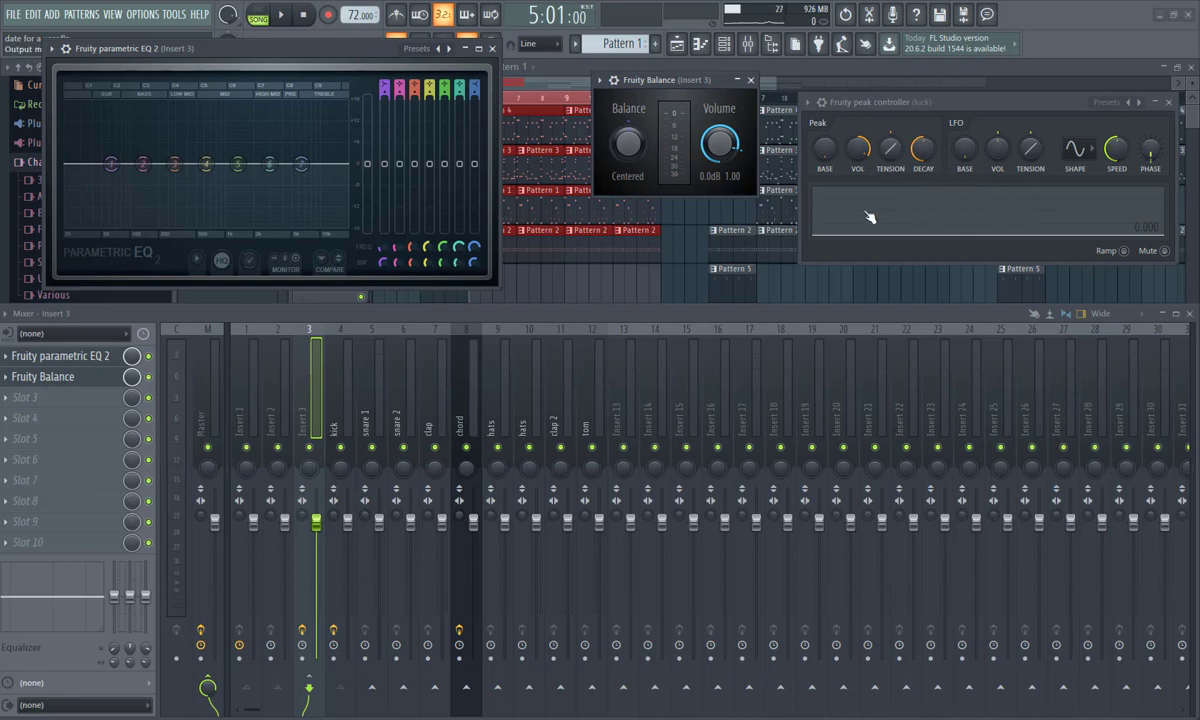
# Step: Link Parametric EQ 2's main level to the kick's Peak Controller, using Peak ctrl - Peak as the internal controller
pyautogui.rightClick(370, 164)
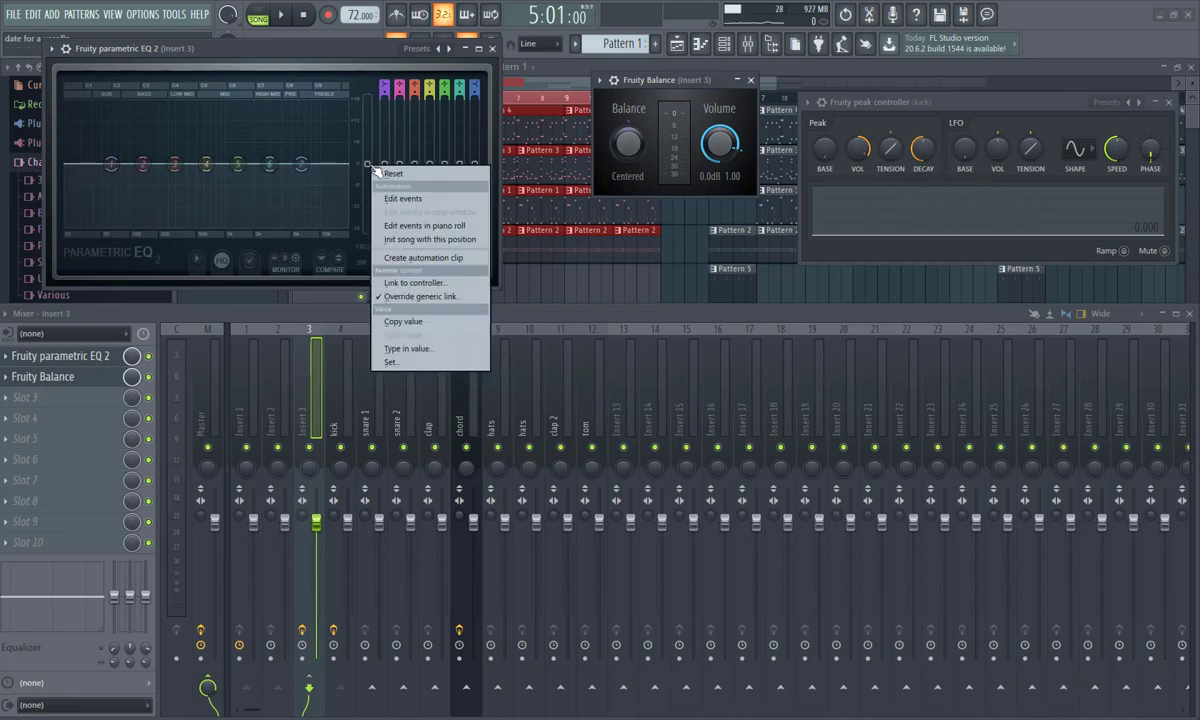
pyautogui.click(425, 285)
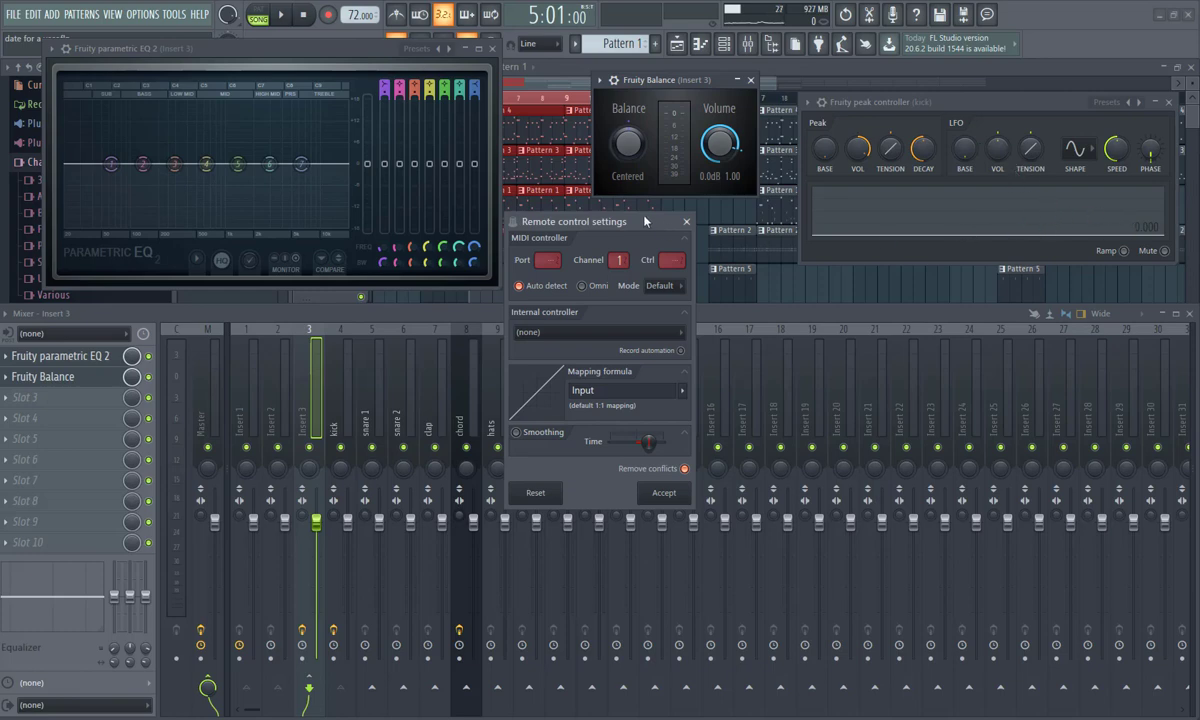
pyautogui.moveTo(586, 217); pyautogui.dragTo(505, 145)
pyautogui.click(499, 262)
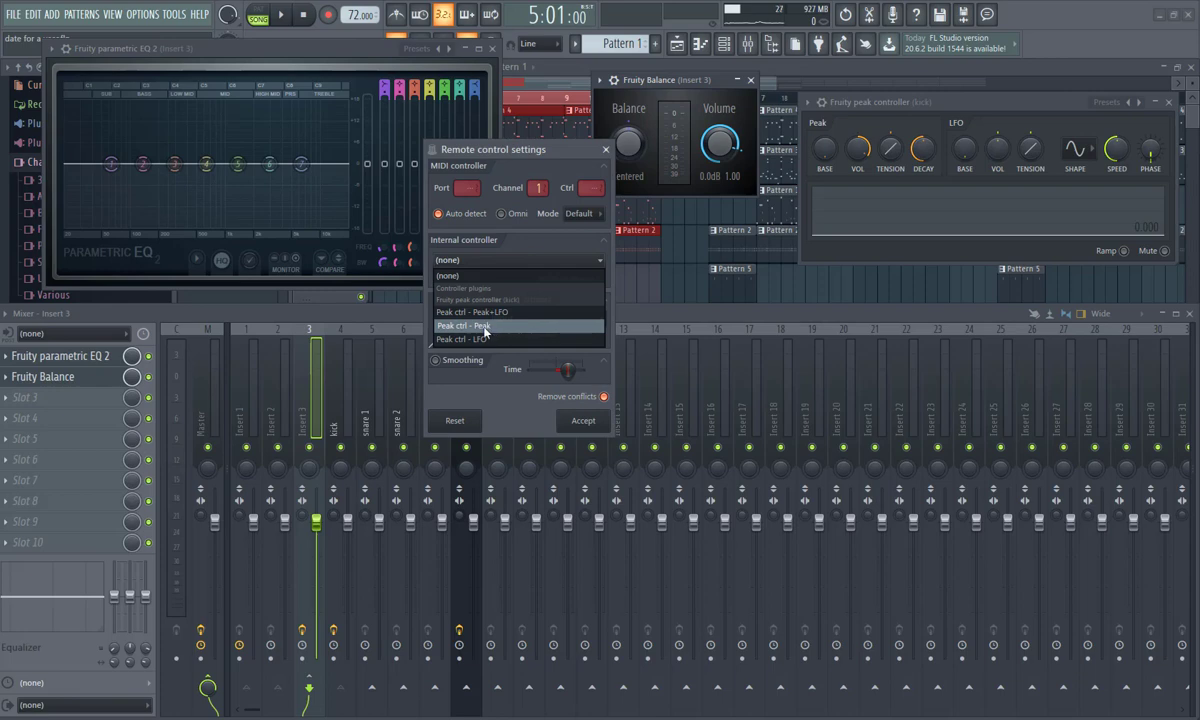
pyautogui.click(484, 326)
pyautogui.click(480, 260)
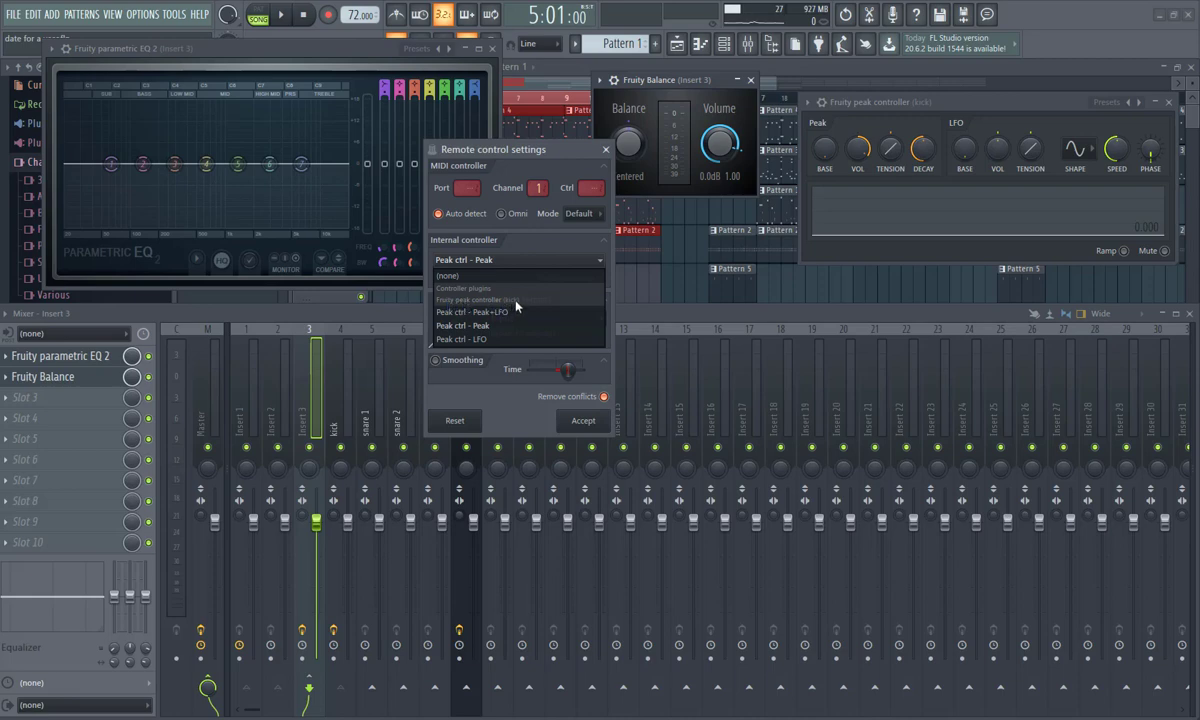
pyautogui.click(536, 245)
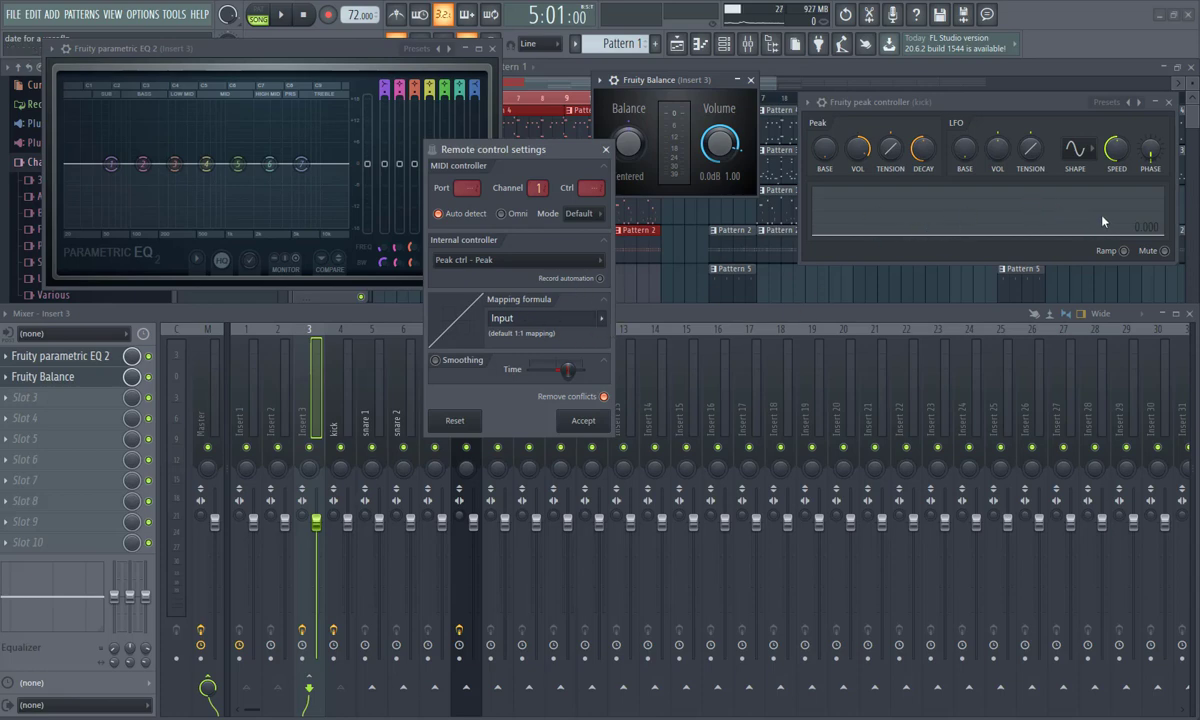
# Step: Apply the Inverted mapping to the main level link, change its formula to .5-Input, and accept the settings
pyautogui.click(601, 320)
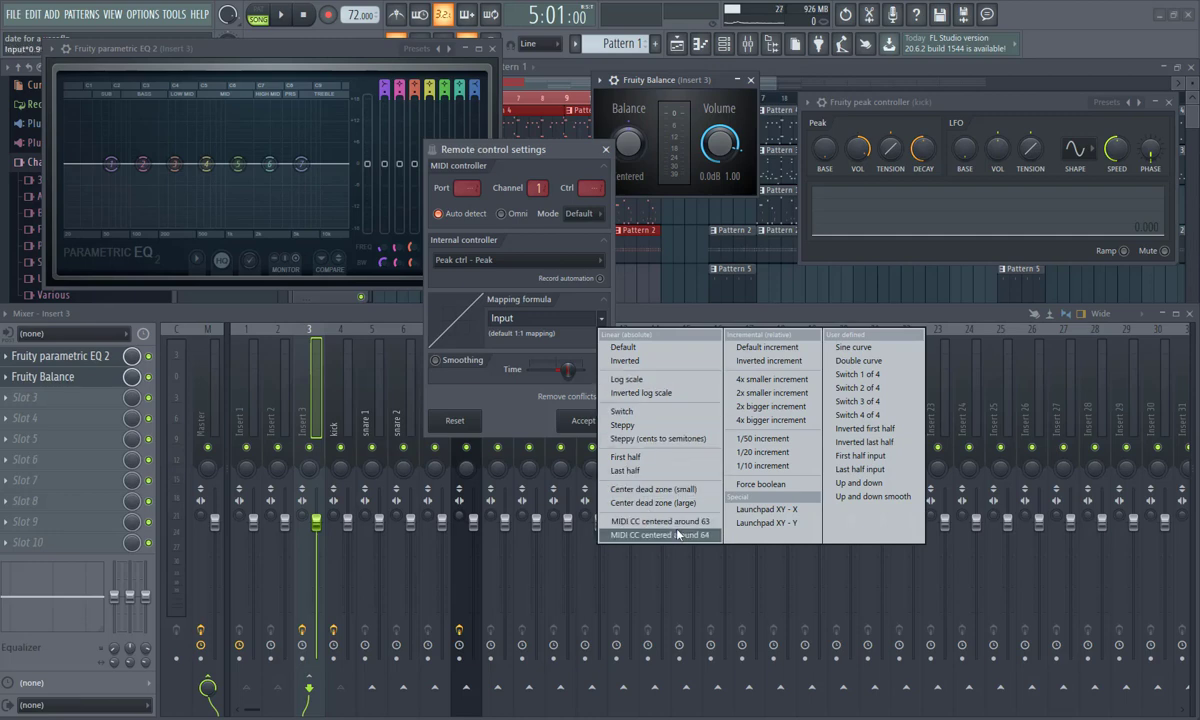
pyautogui.click(618, 362)
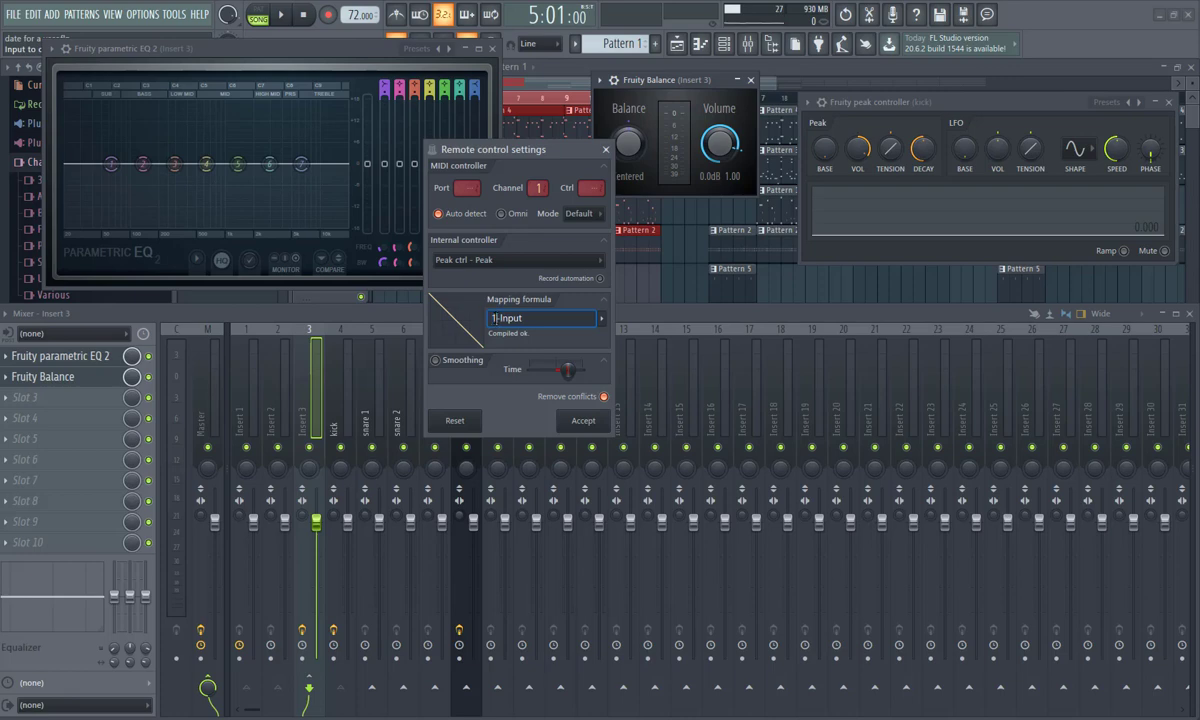
pyautogui.press('BackSpace')
pyautogui.write('.5')
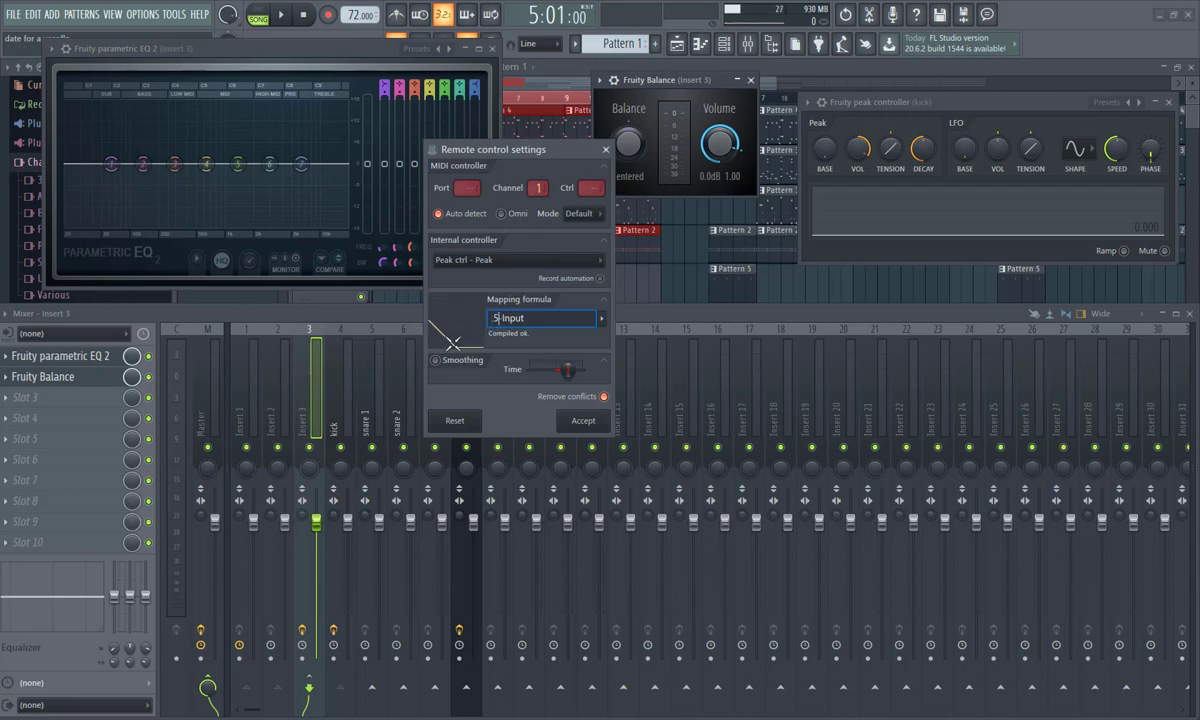
pyautogui.click(581, 420)
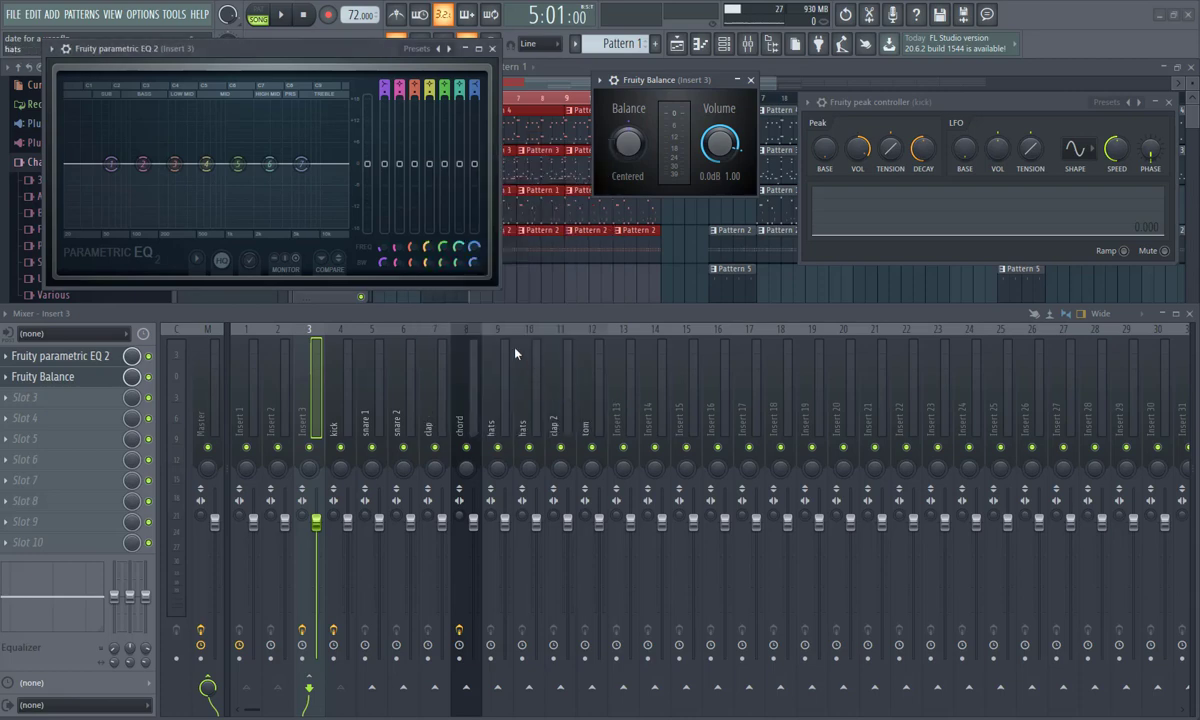
# Step: Audition the section twice with the kick's peak signal driving the EQ's main level
pyautogui.press('space')
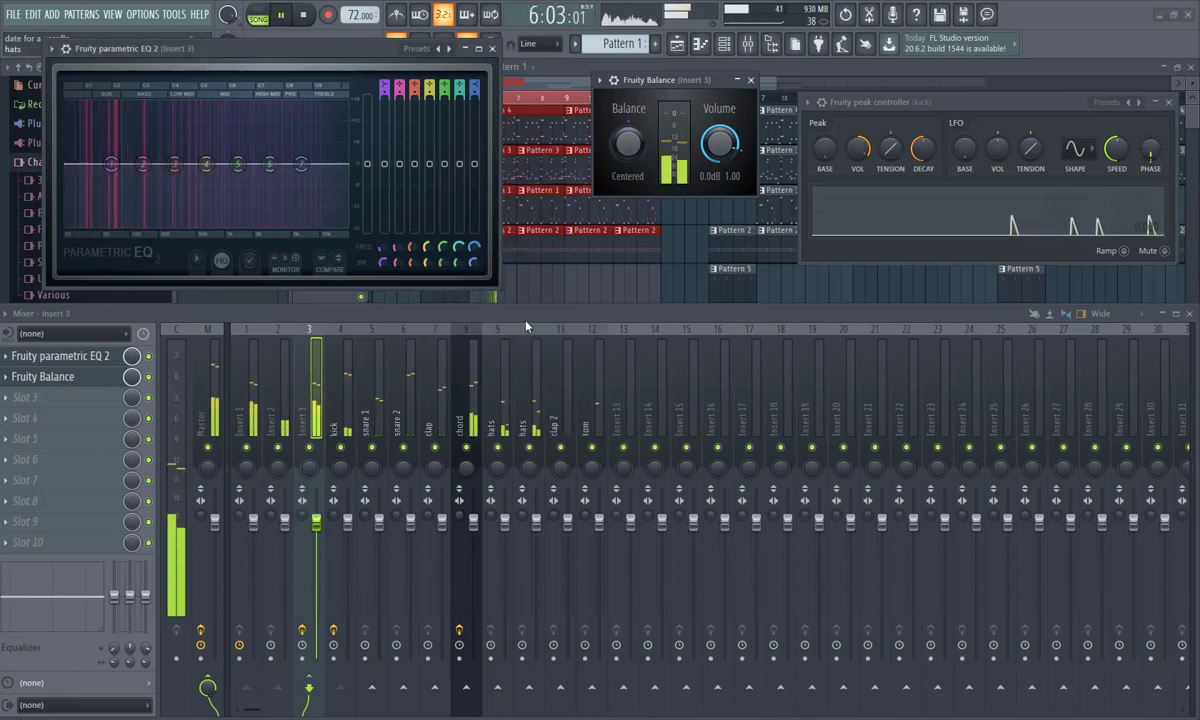
pyautogui.press('space')
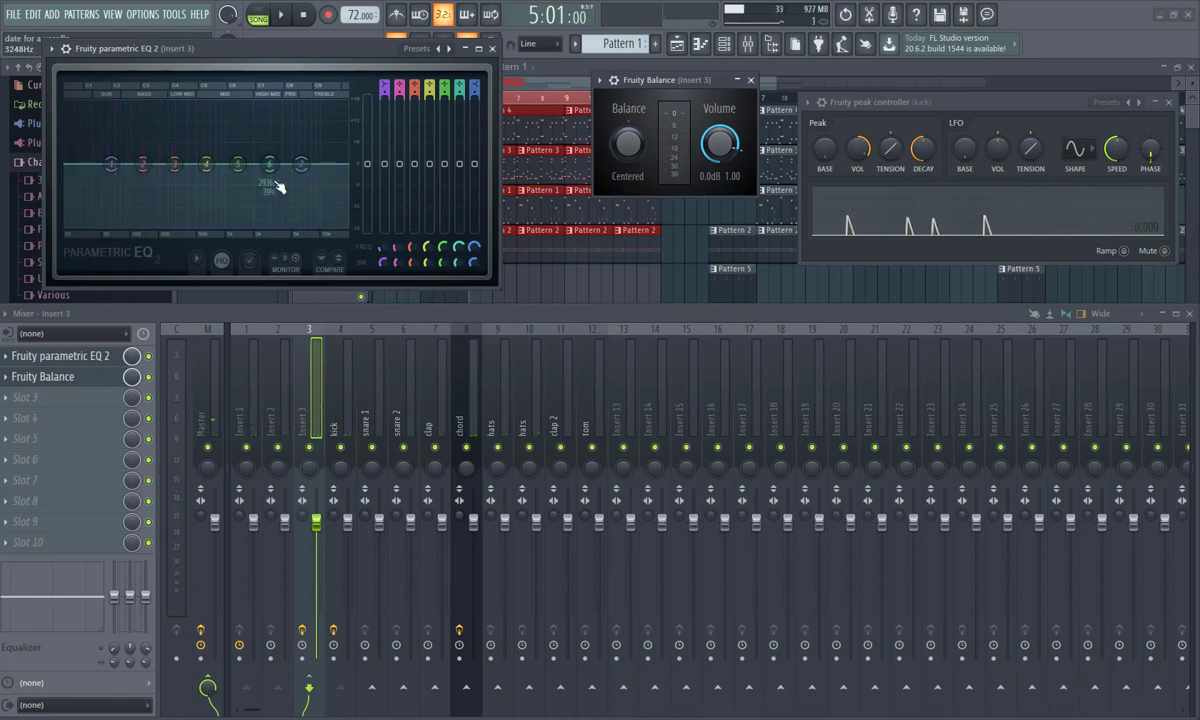
pyautogui.press('space')
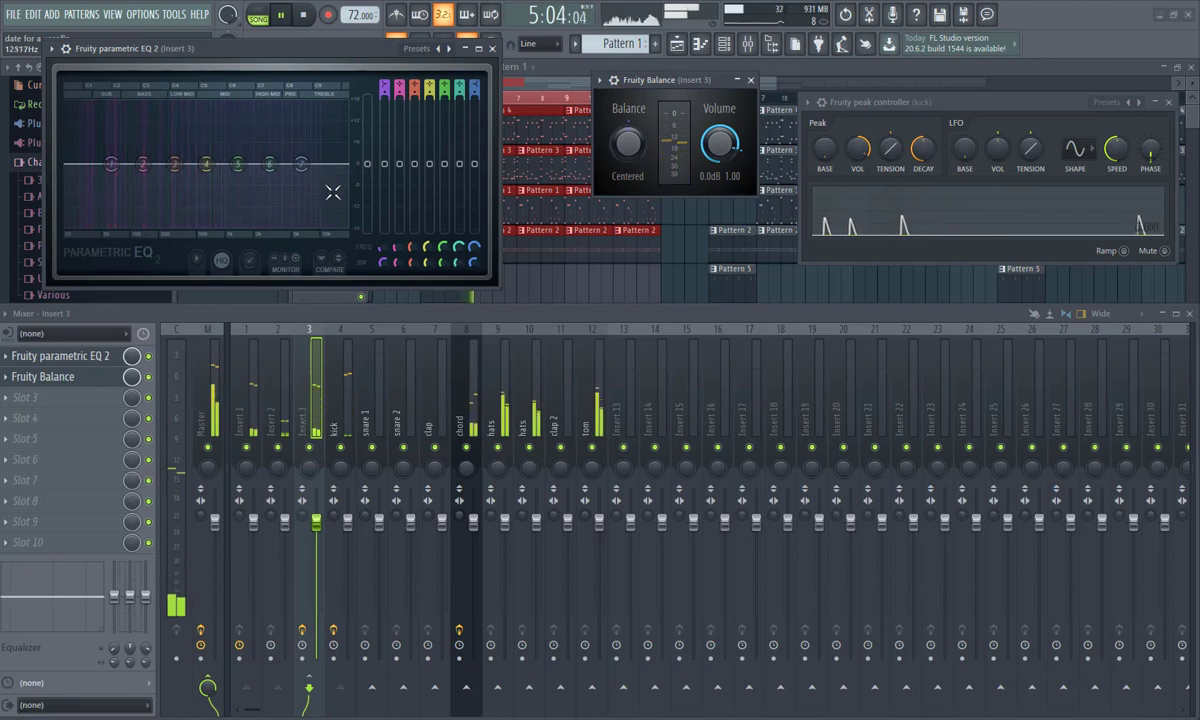
pyautogui.press('space')
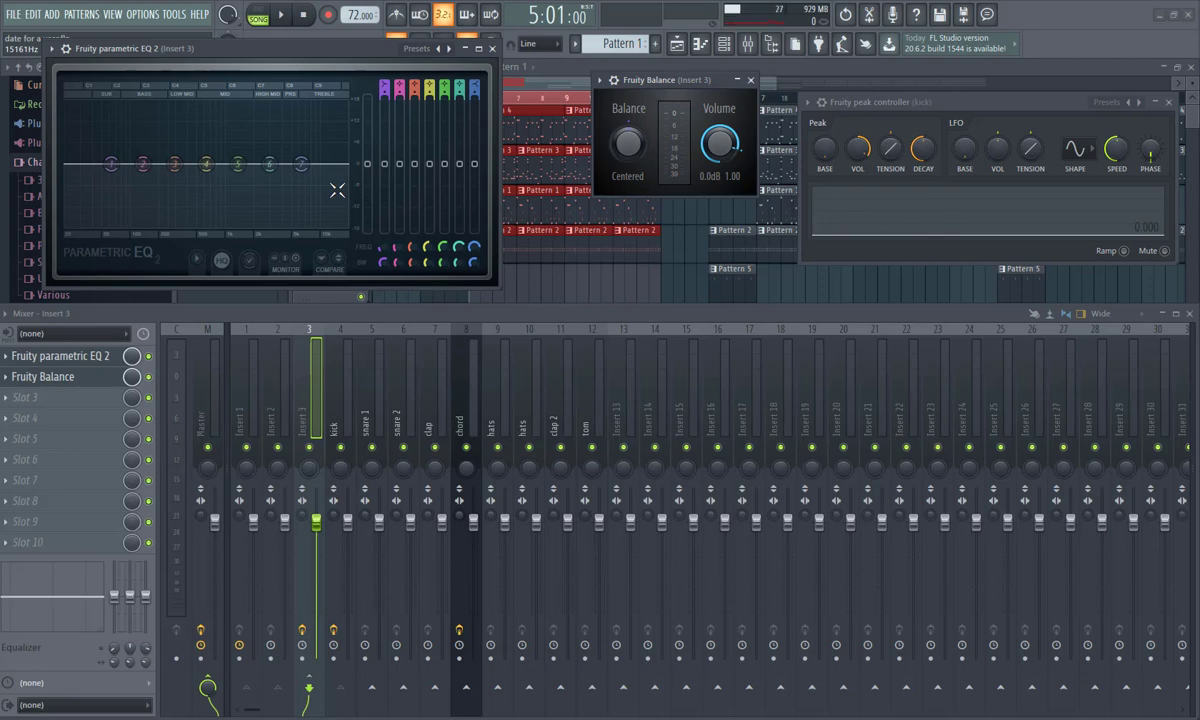
# Step: Set the Peak Controller's peak volume to 49%, move the EQ window clear of the hint display, and audition the section
pyautogui.click(858, 152)
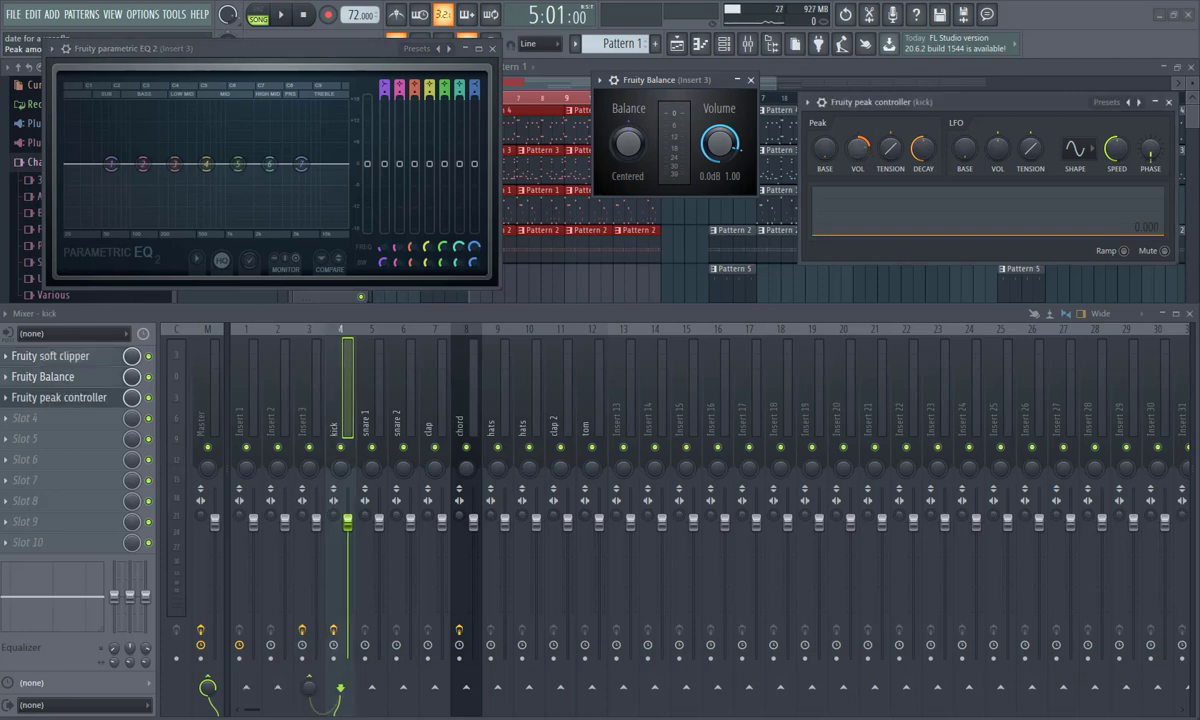
pyautogui.moveTo(281, 50); pyautogui.dragTo(281, 74)
pyautogui.click(858, 150)
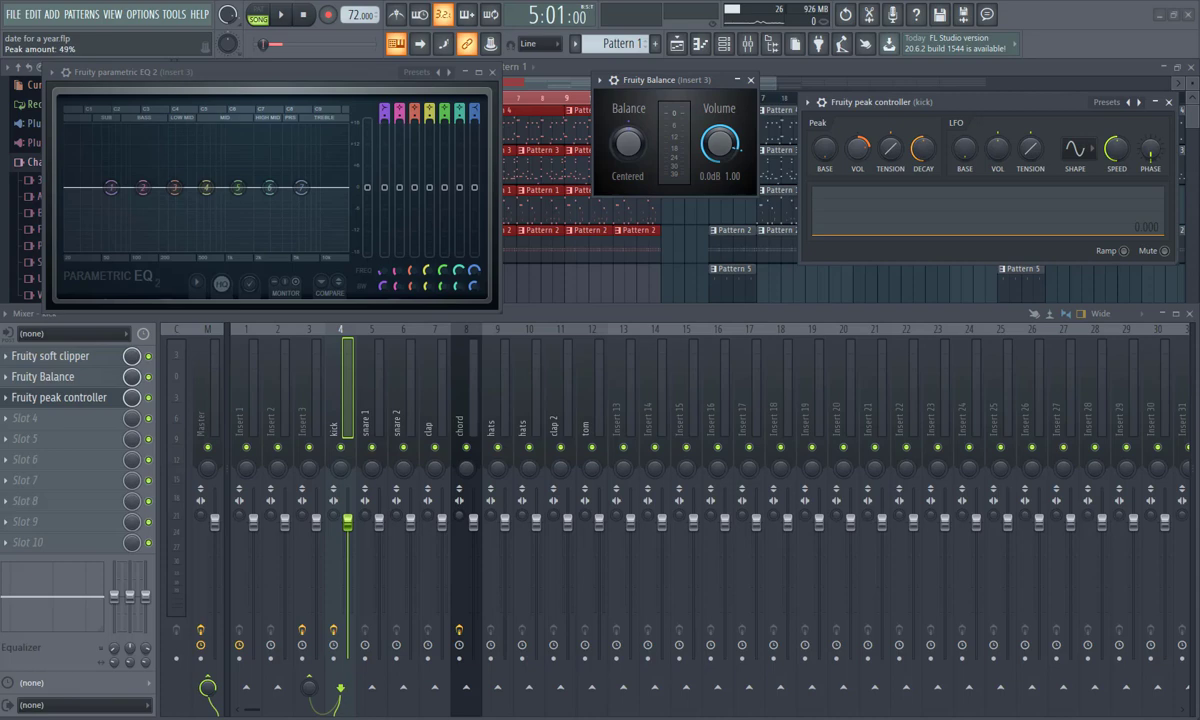
pyautogui.click(275, 67)
pyautogui.press('space')
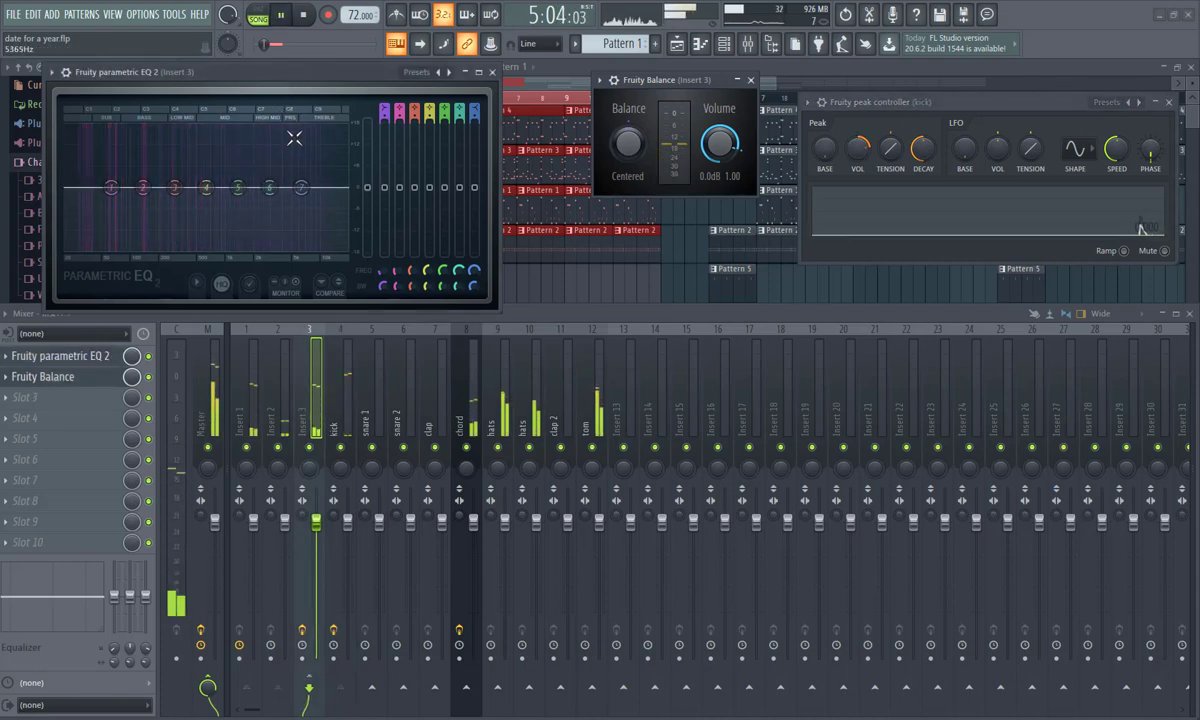
pyautogui.press('space')
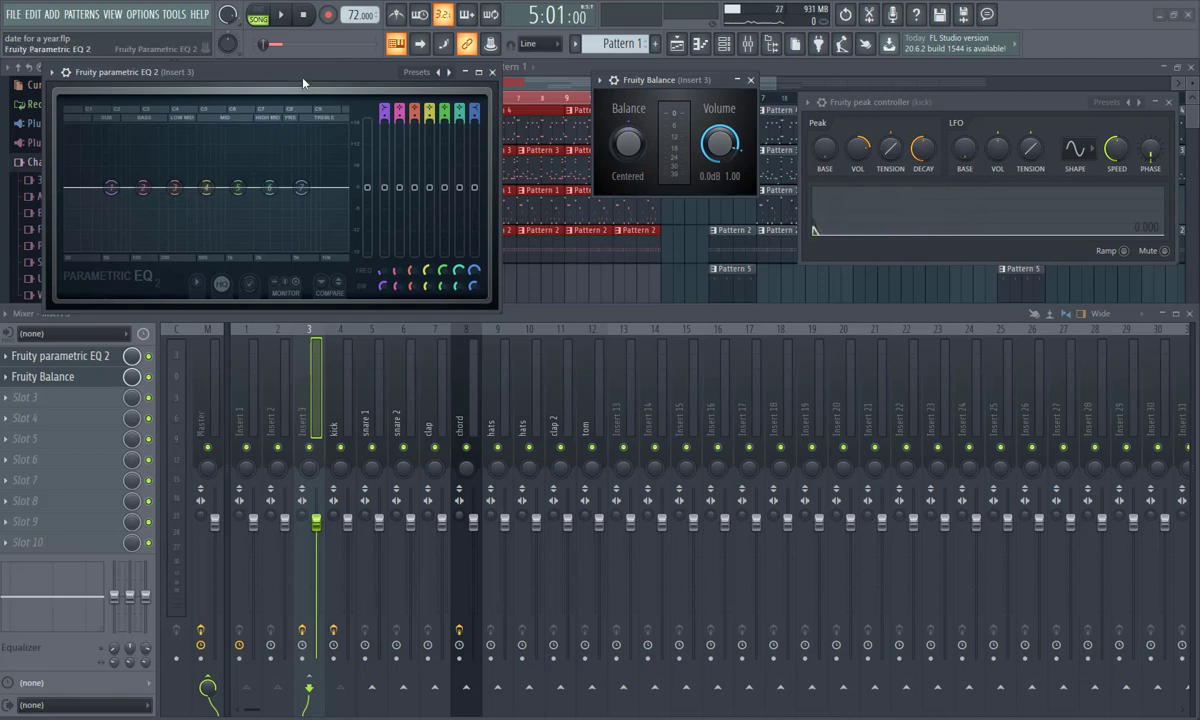
# Step: Change Parametric EQ 2's band 7 to a Low pass filter and raise its frequency to 20000 Hz
pyautogui.moveTo(283, 72); pyautogui.dragTo(243, 76)
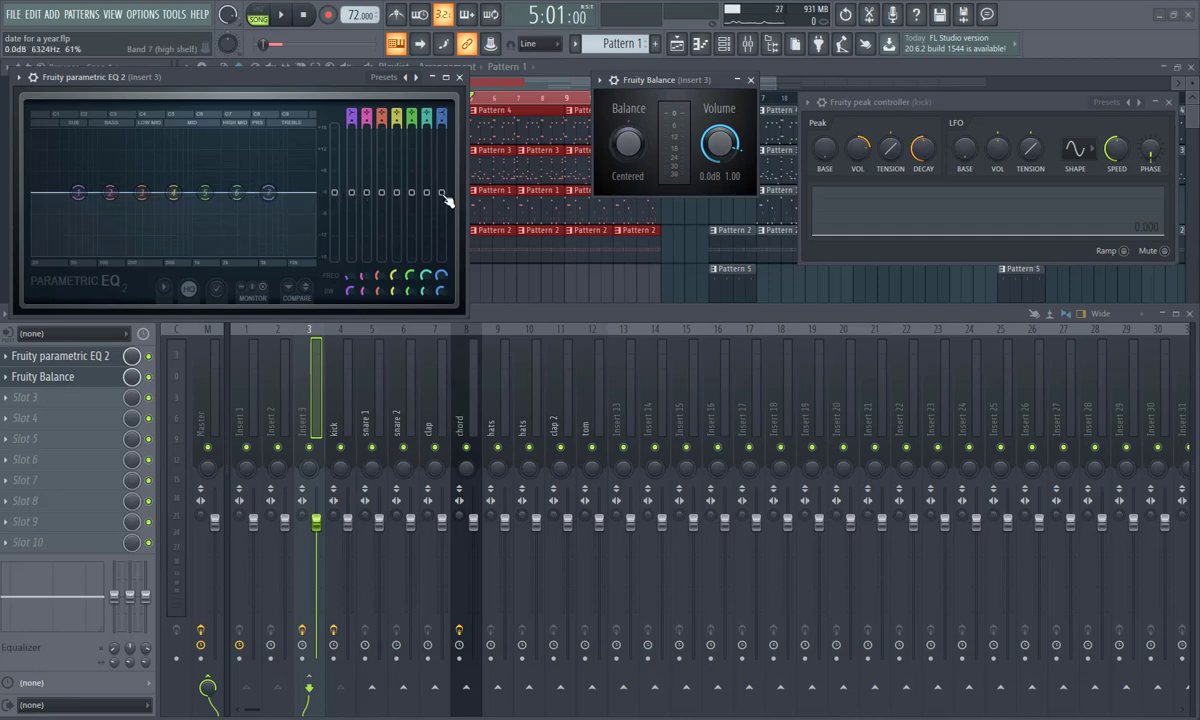
pyautogui.moveTo(268, 192)
pyautogui.mouseDown()
pyautogui.moveTo(274, 183)
pyautogui.moveTo(272, 215)
pyautogui.moveTo(283, 193)
pyautogui.mouseUp()
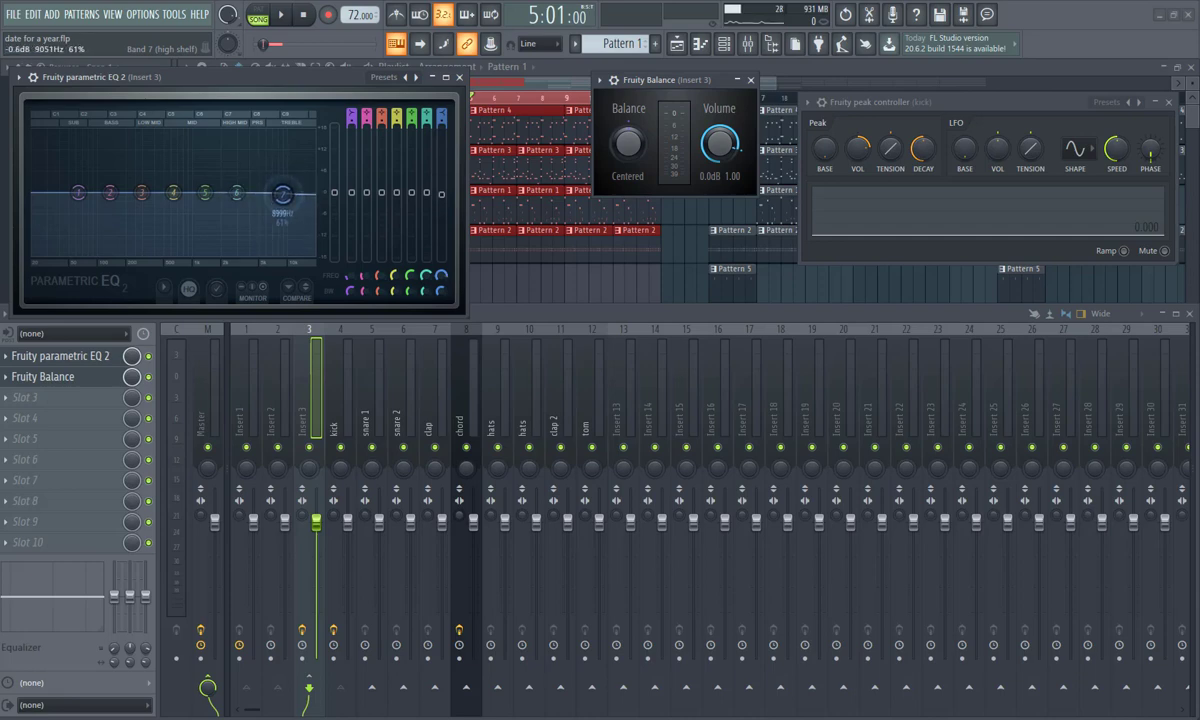
pyautogui.rightClick(282, 194)
pyautogui.click(299, 211)
pyautogui.rightClick(268, 194)
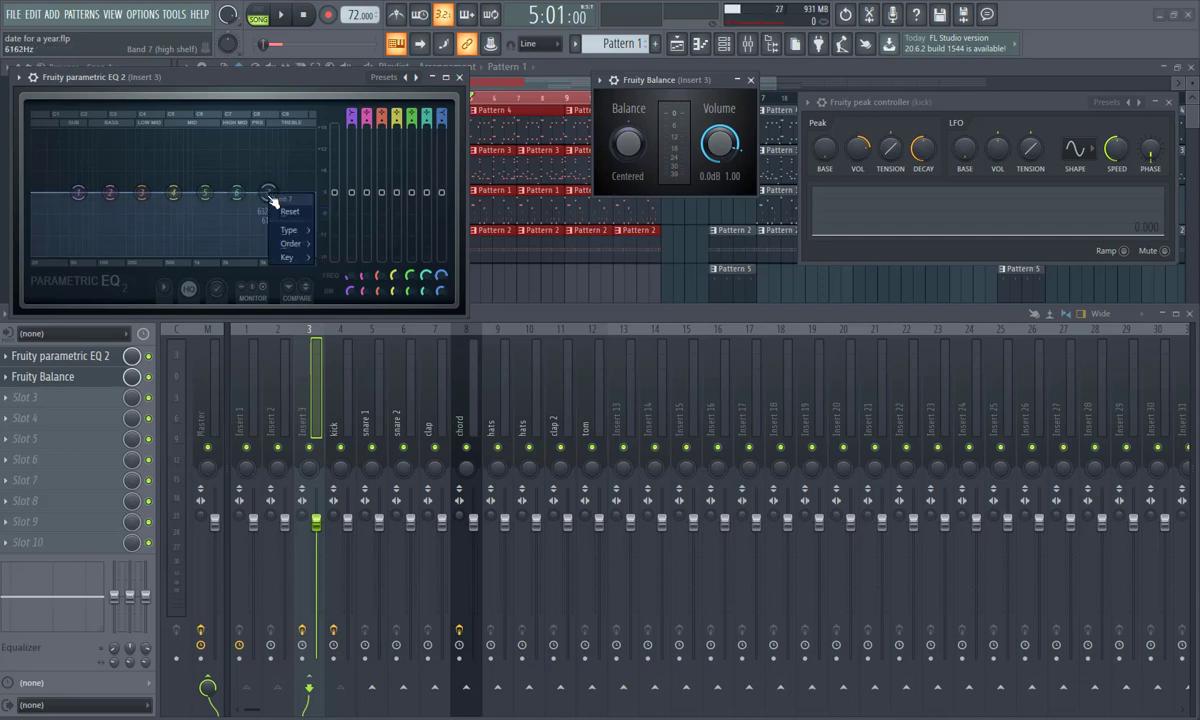
pyautogui.moveTo(293, 230)
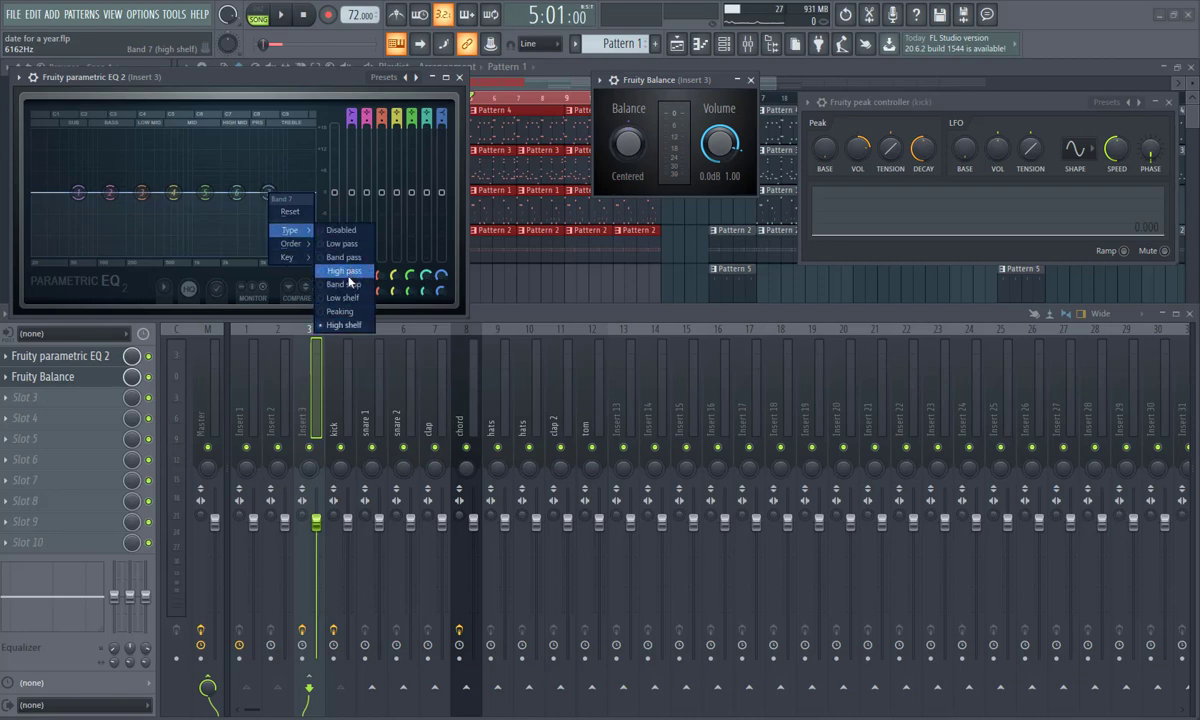
pyautogui.click(341, 243)
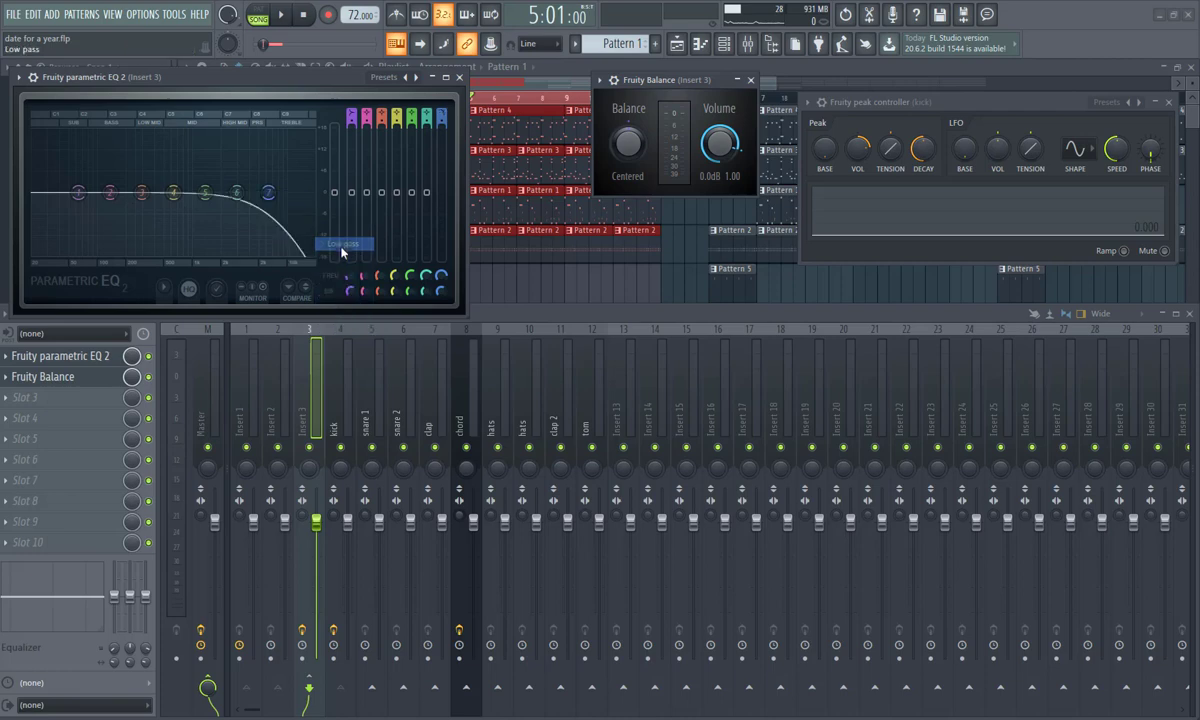
pyautogui.moveTo(265, 200); pyautogui.dragTo(313, 192)
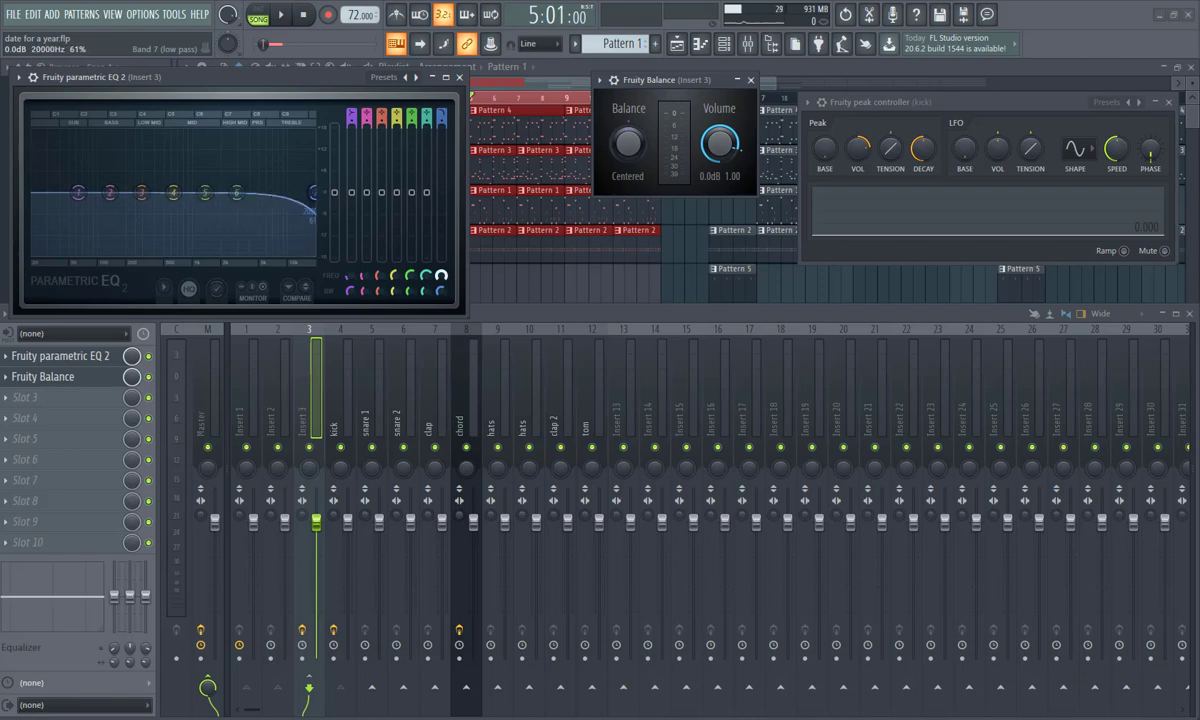
# Step: Link band 7's frequency to Peak ctrl - Peak with the Inverted mapping formula 1-Input and accept the settings
pyautogui.rightClick(446, 273)
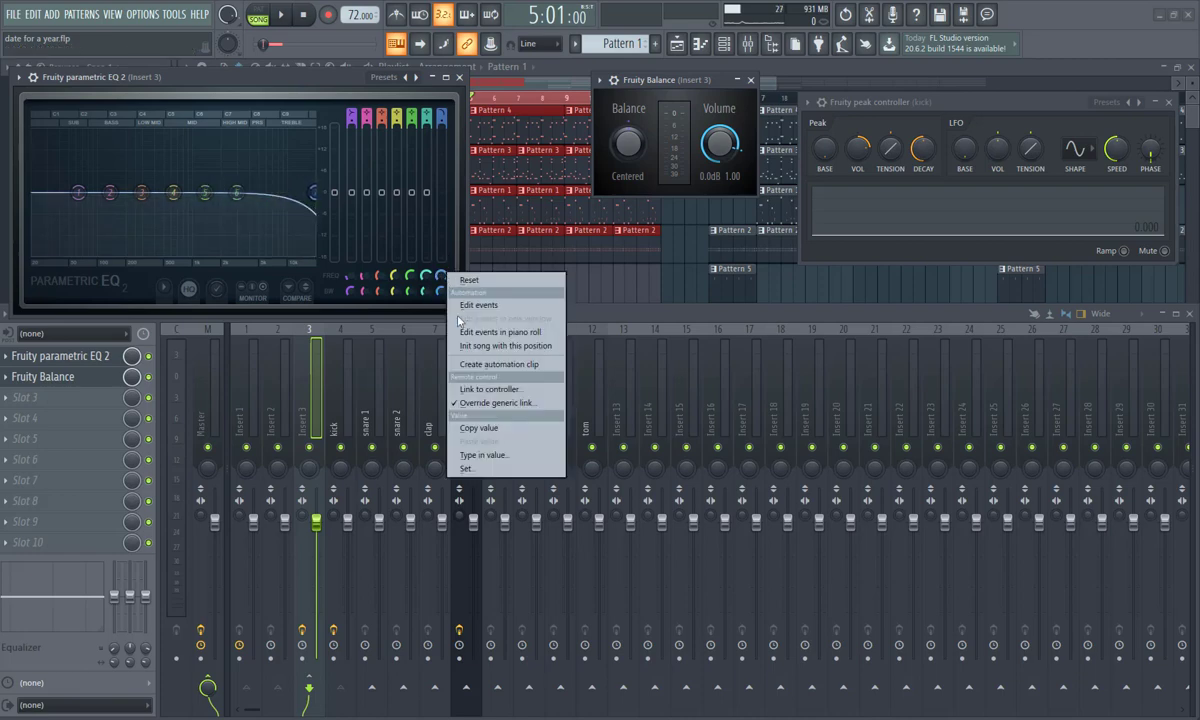
pyautogui.click(478, 389)
pyautogui.click(577, 336)
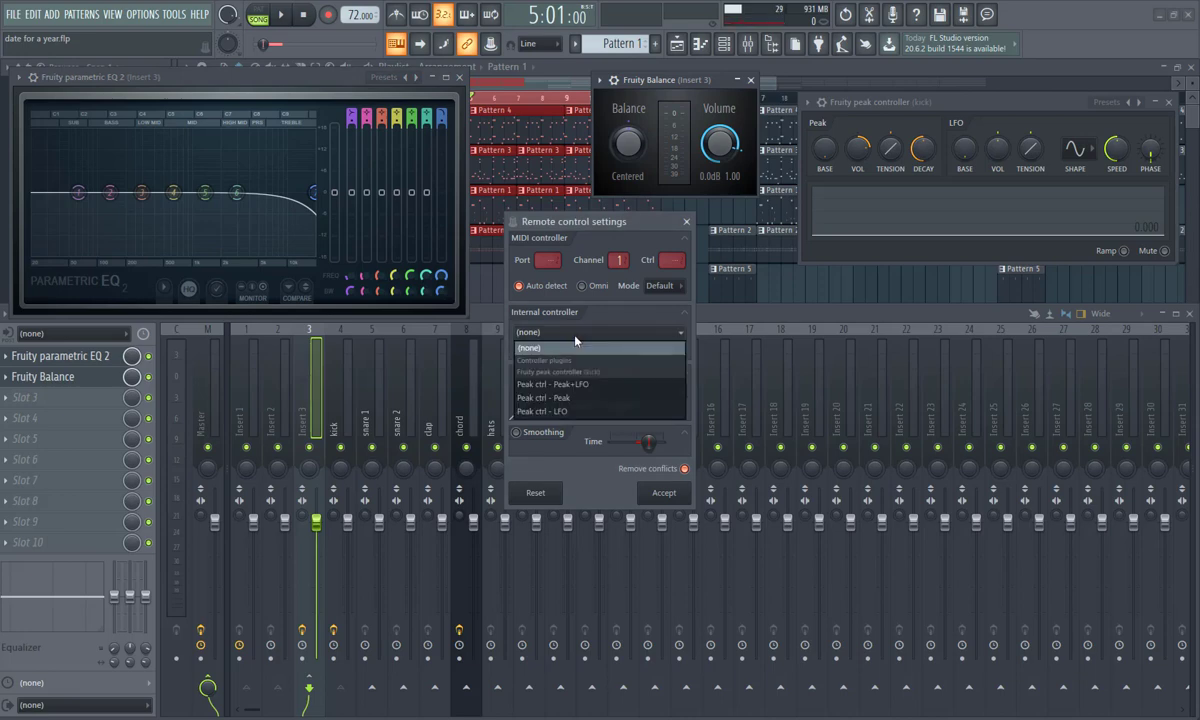
pyautogui.click(575, 398)
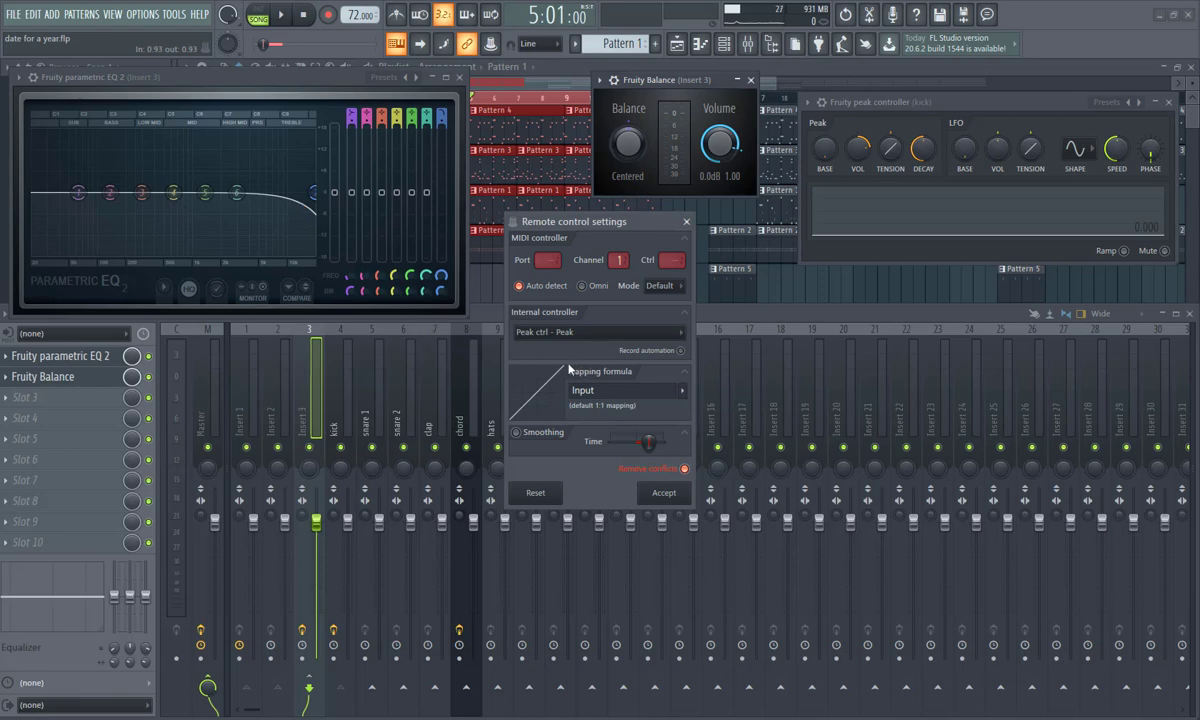
pyautogui.click(681, 391)
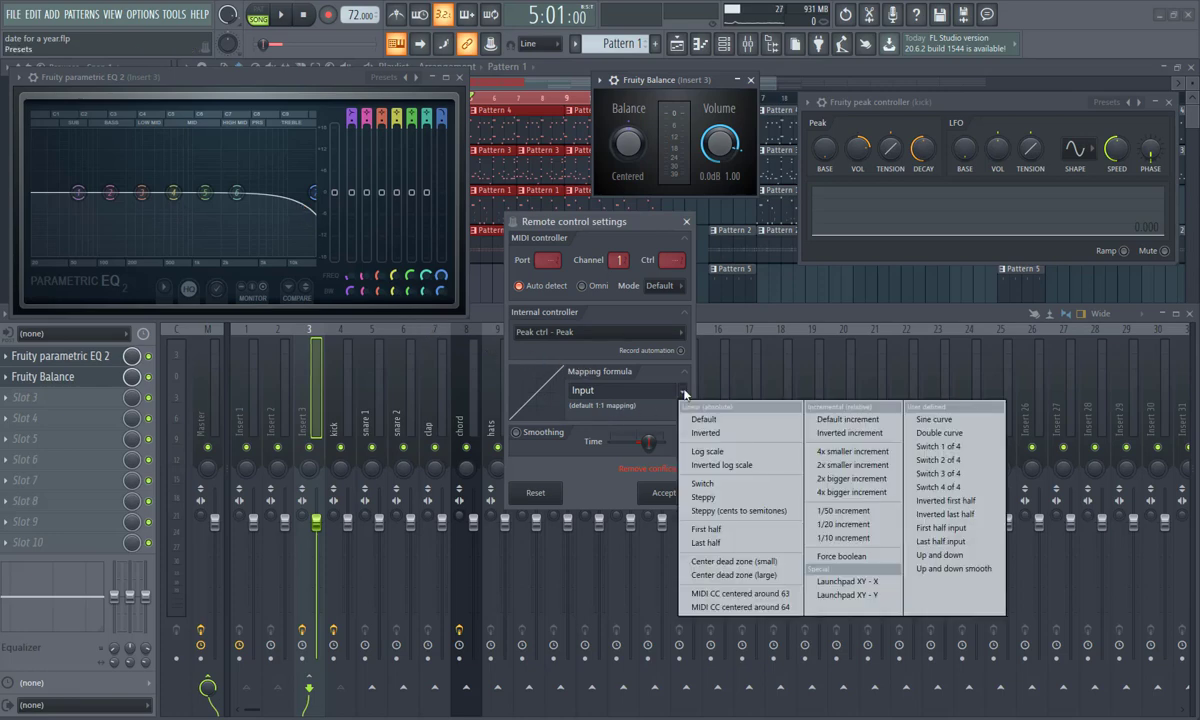
pyautogui.click(711, 435)
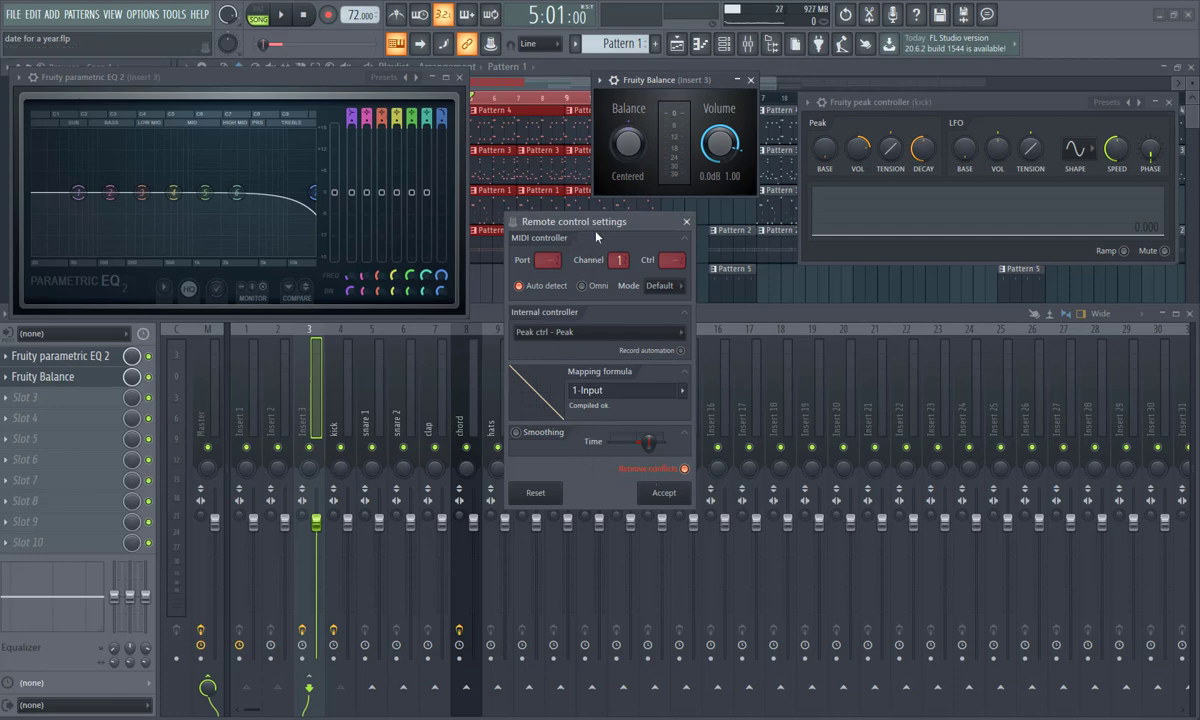
pyautogui.click(666, 494)
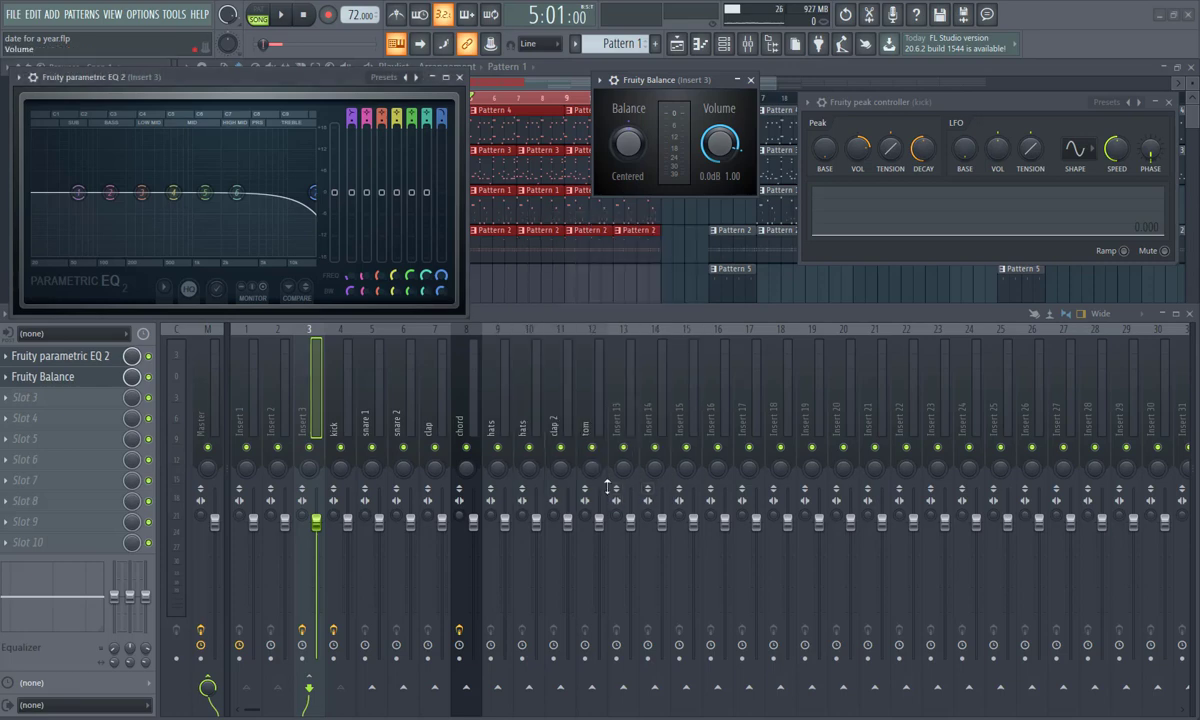
# Step: Audition the section with the low-pass sidechain, and disable Parametric EQ 2 on Insert 3
pyautogui.press('space')
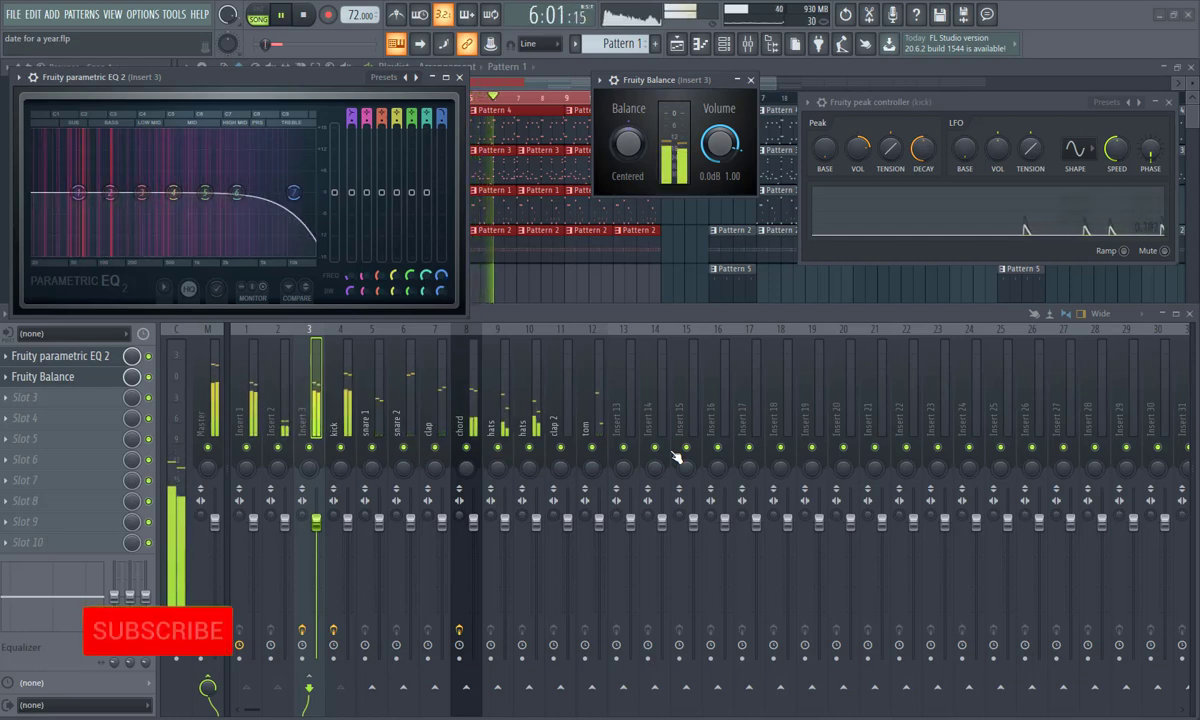
pyautogui.press('space')
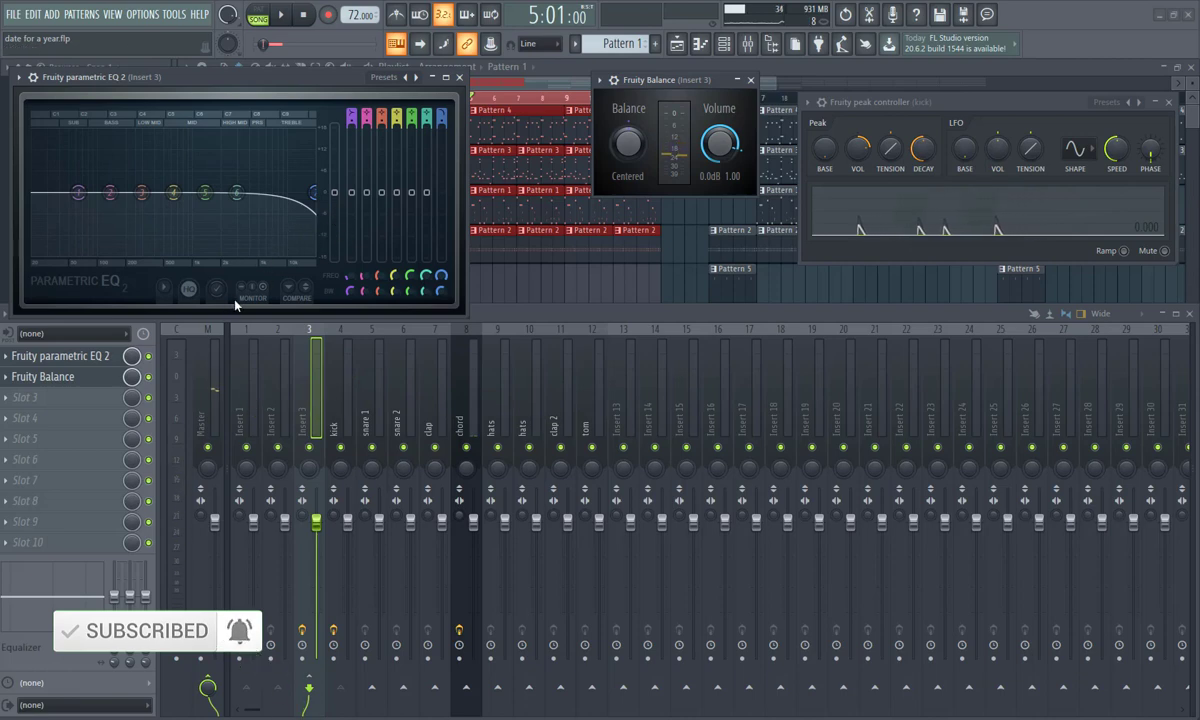
pyautogui.click(148, 356)
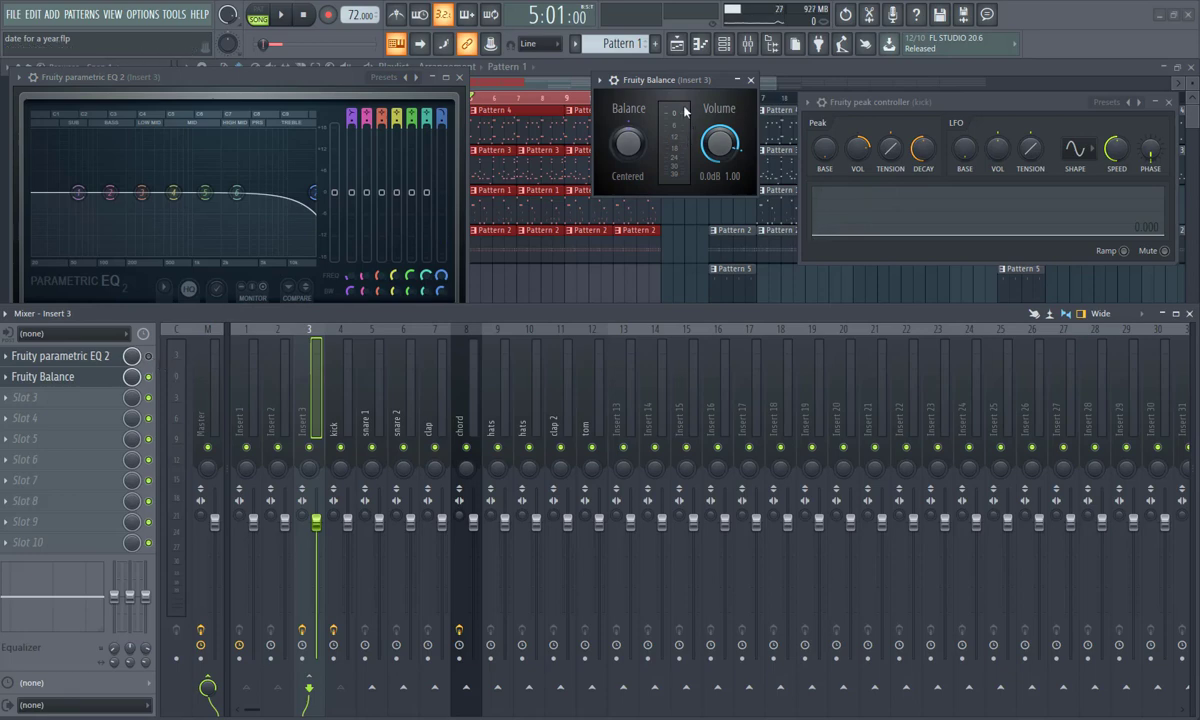
# Step: Link Fruity Balance's volume to Peak ctrl - Peak with the Inverted mapping formula 1-Input, accept, and audition the section
pyautogui.rightClick(722, 147)
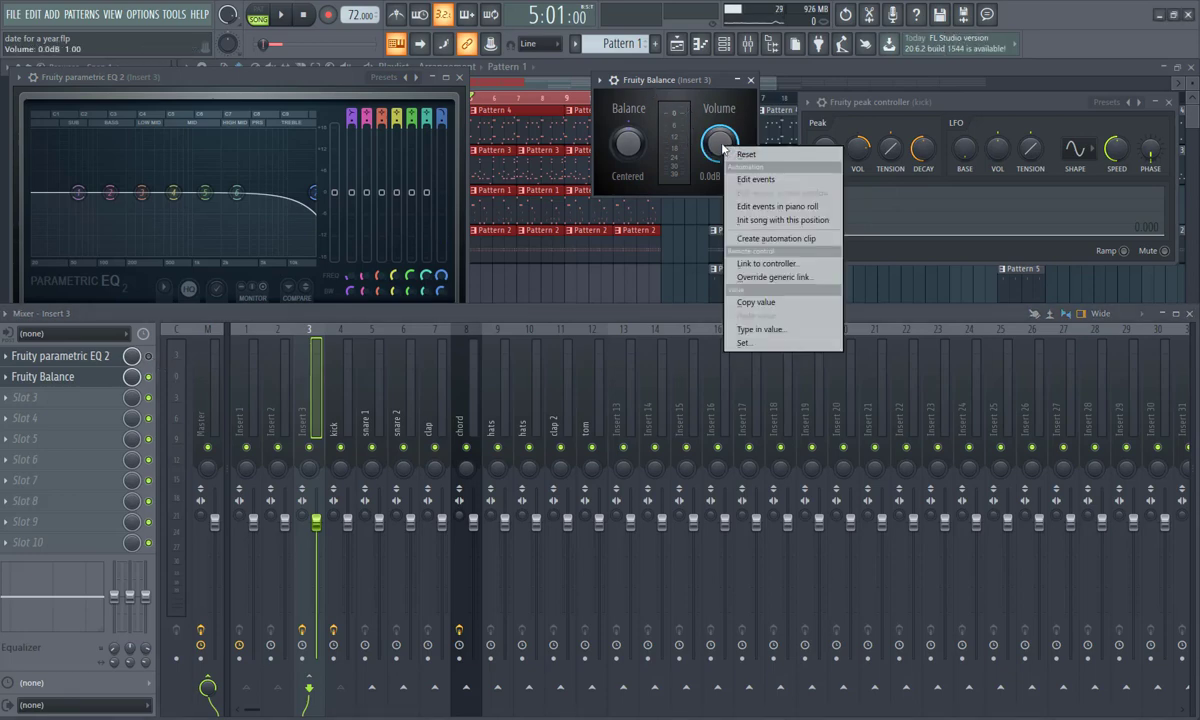
pyautogui.click(766, 263)
pyautogui.click(640, 332)
pyautogui.click(589, 398)
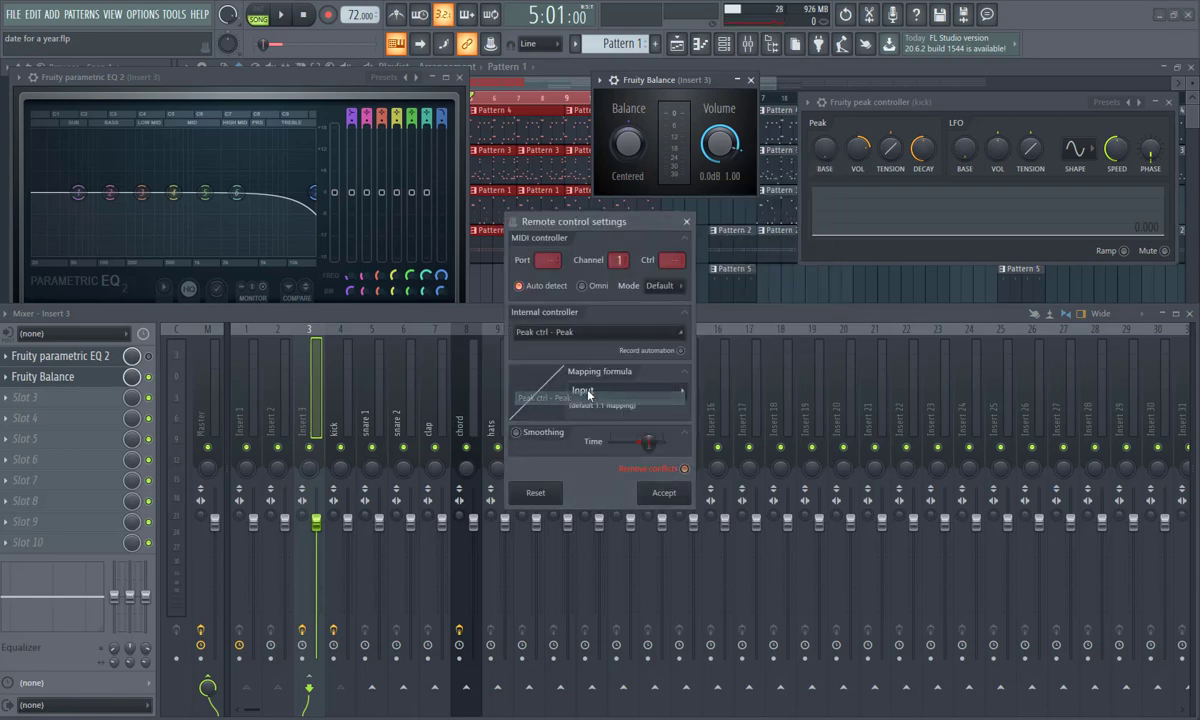
pyautogui.click(684, 398)
pyautogui.click(665, 430)
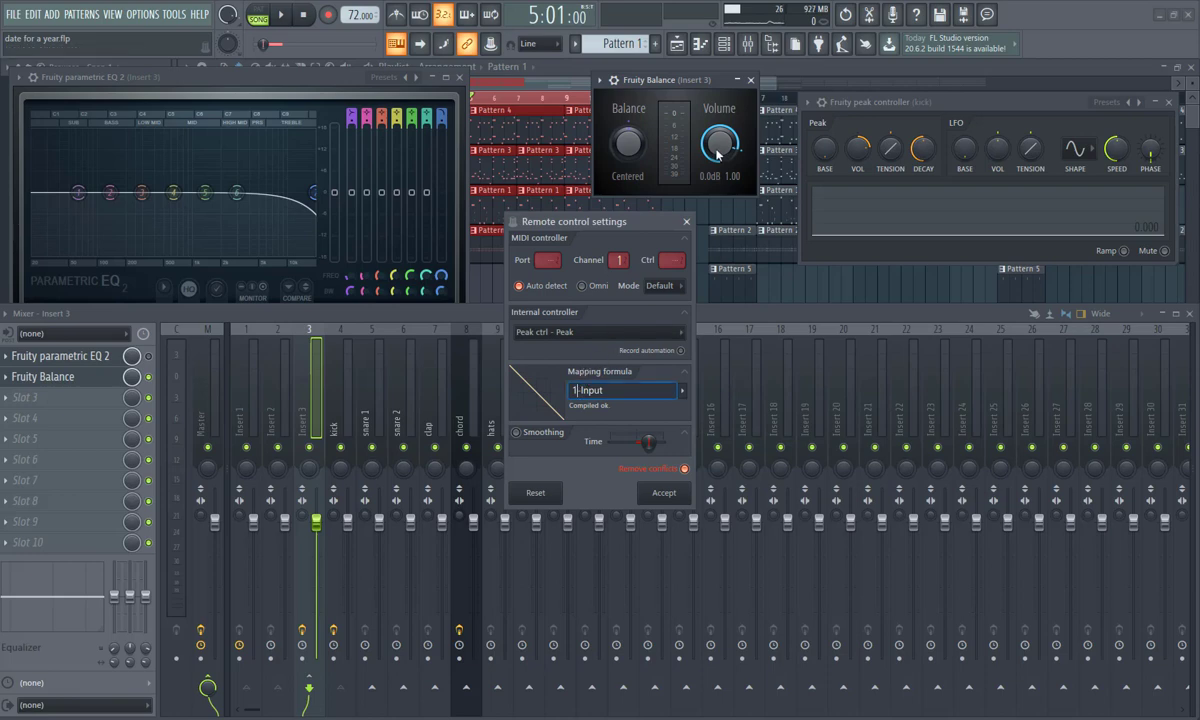
pyautogui.click(665, 494)
pyautogui.press('space')
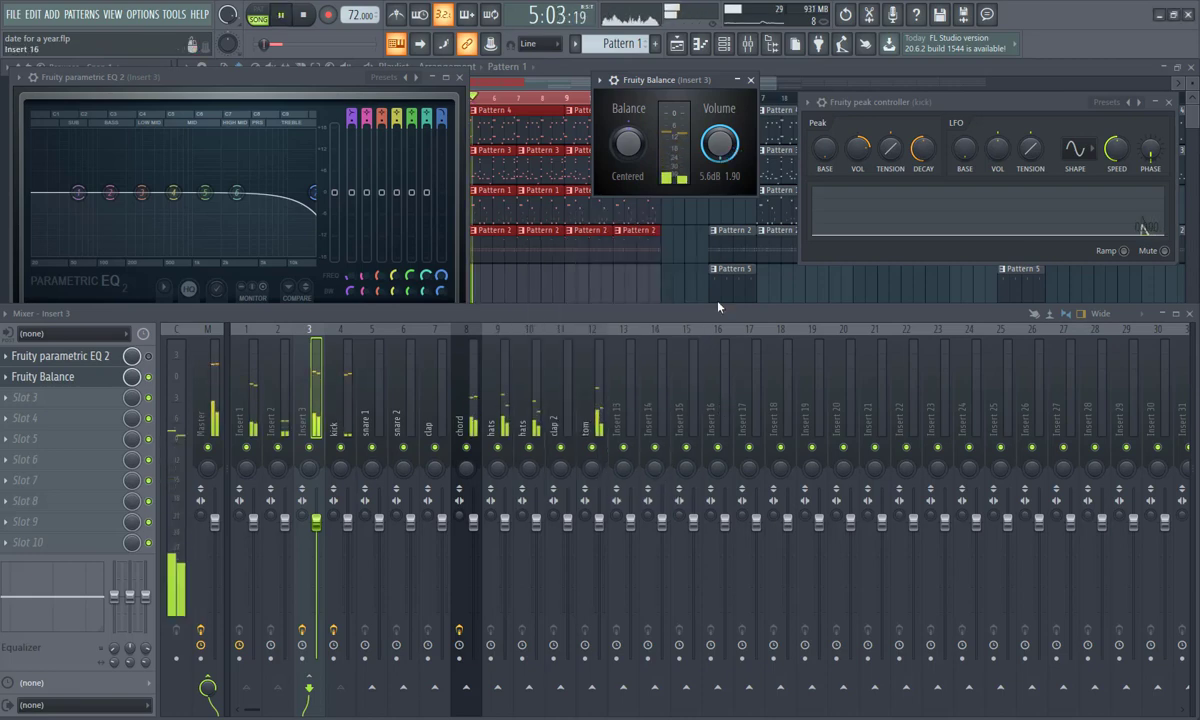
pyautogui.press('space')
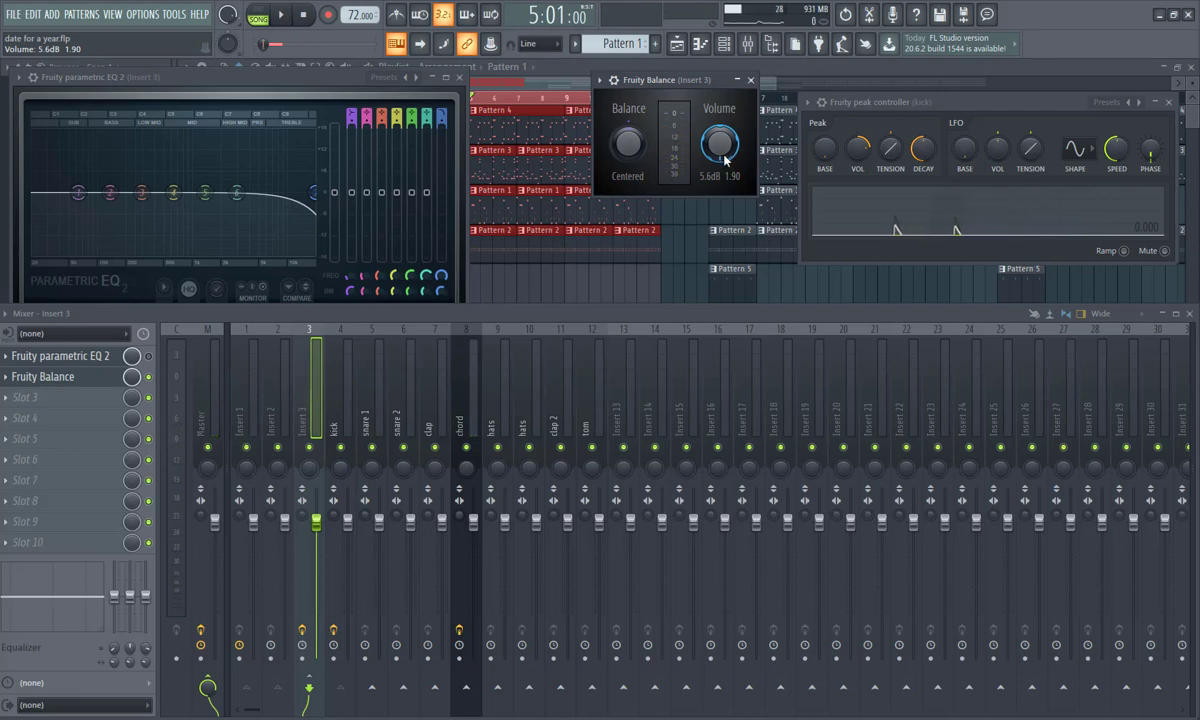
# Step: Raise the Peak Controller's peak base level until Fruity Balance's volume is at 0.0 dB, and audition the section
pyautogui.click(828, 152)
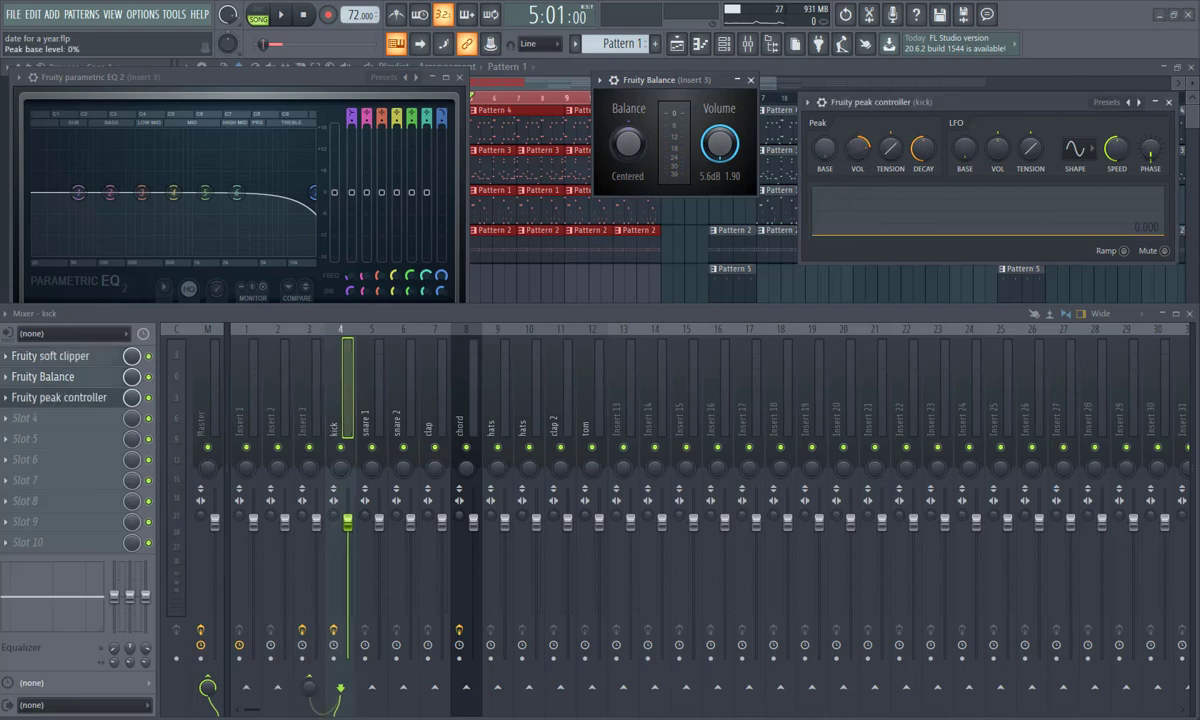
pyautogui.moveTo(828, 152); pyautogui.dragTo(828, 139)
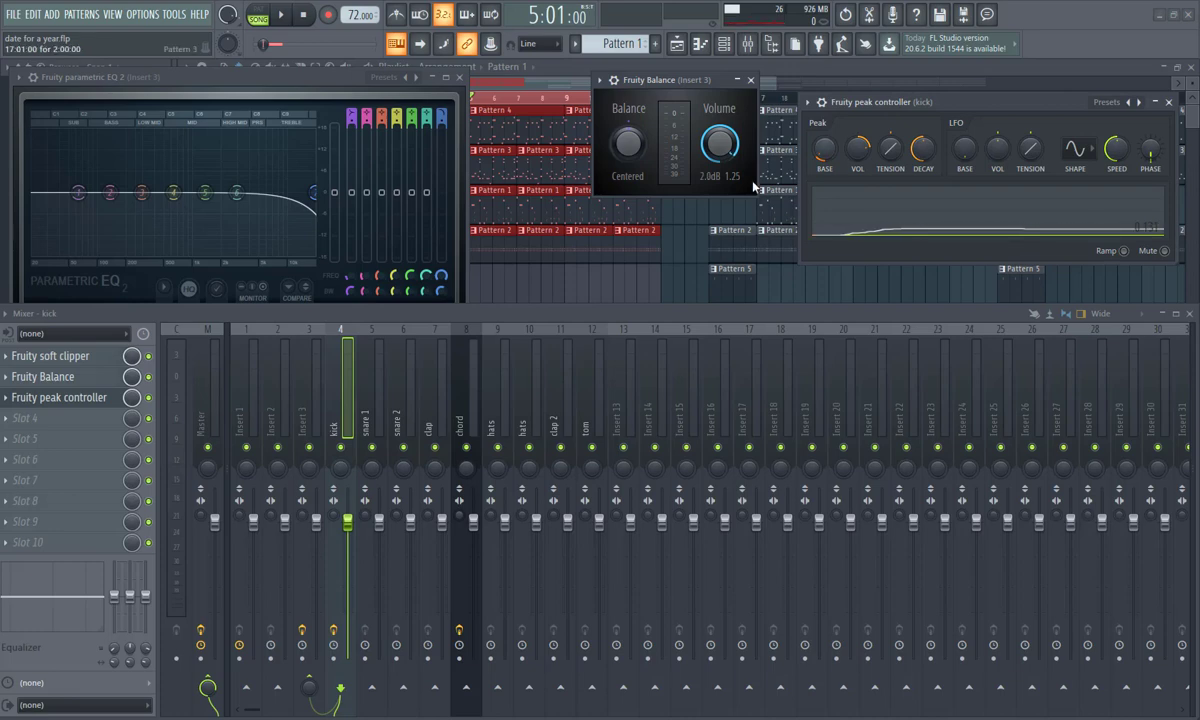
pyautogui.moveTo(825, 153); pyautogui.dragTo(825, 148)
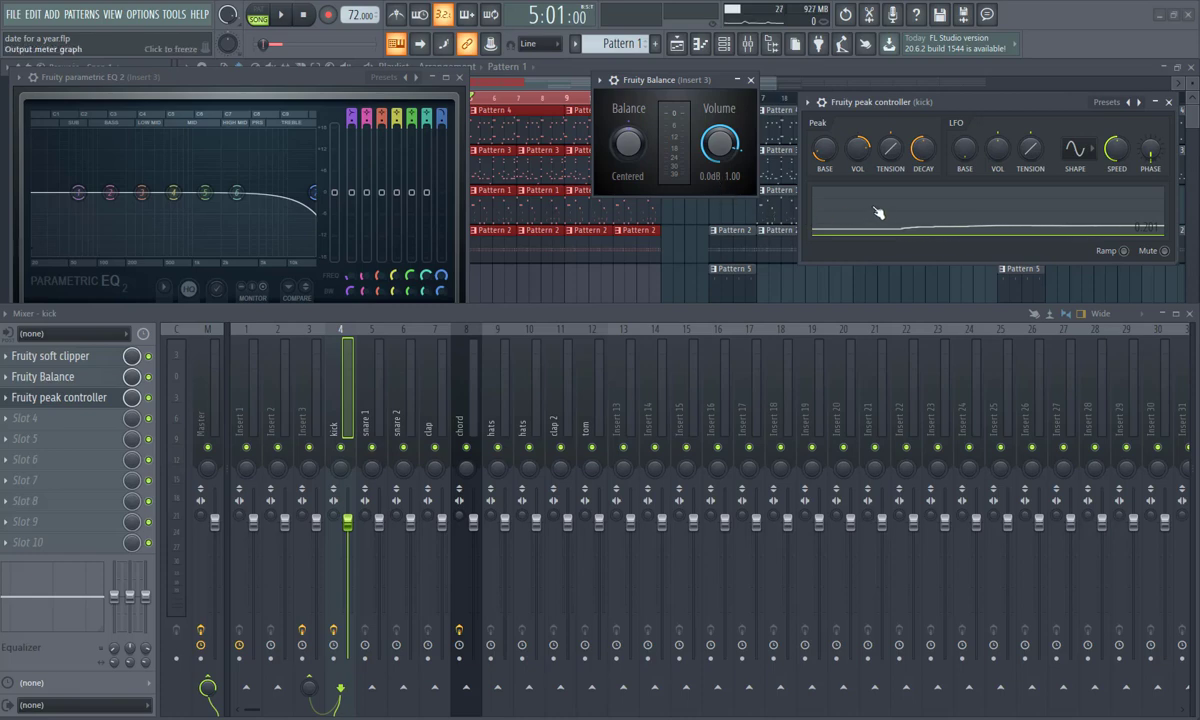
pyautogui.press('space')
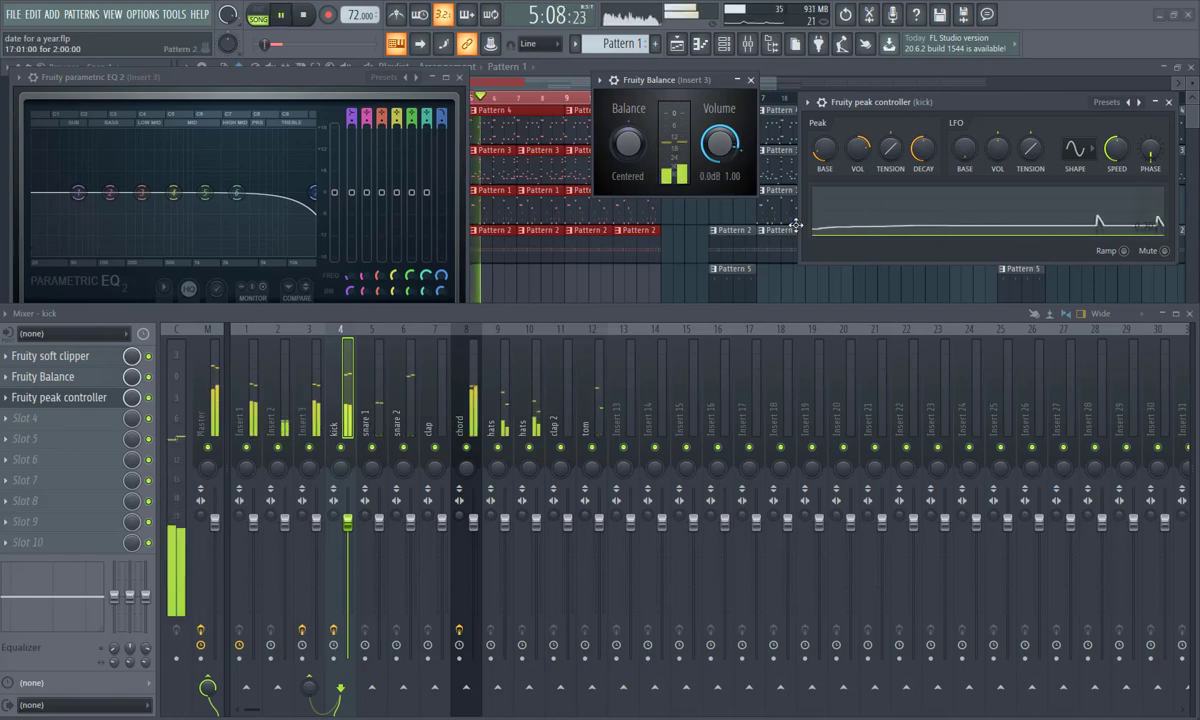
pyautogui.press('space')
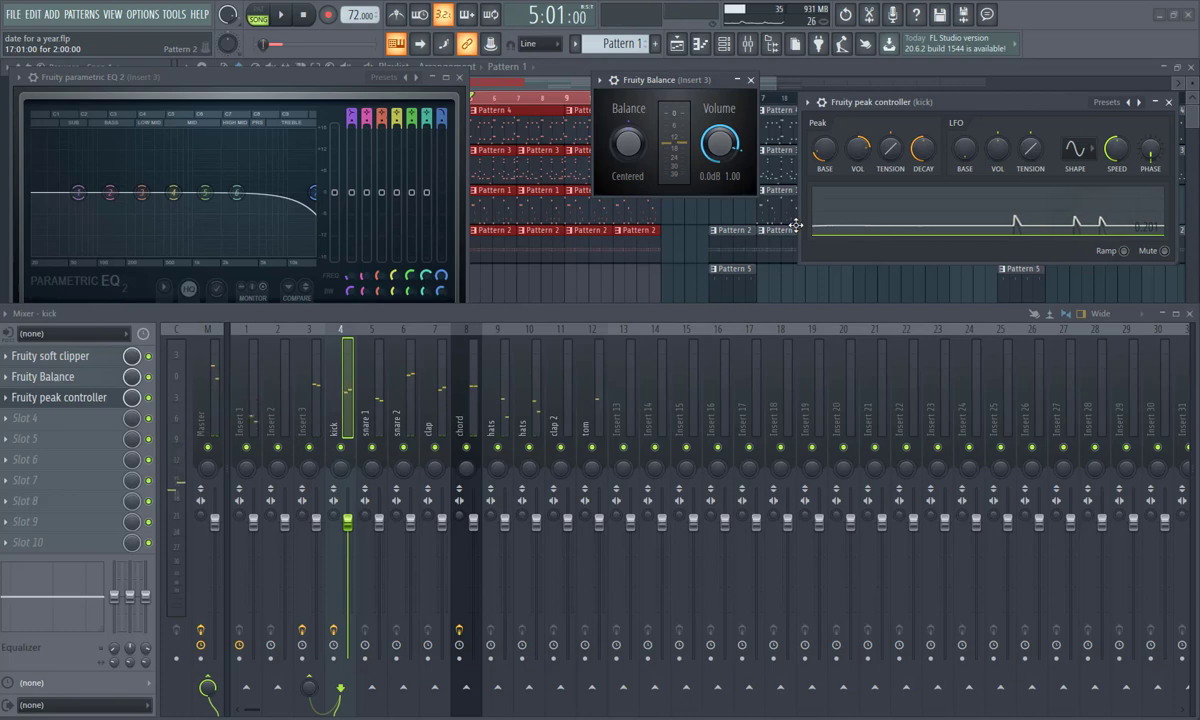